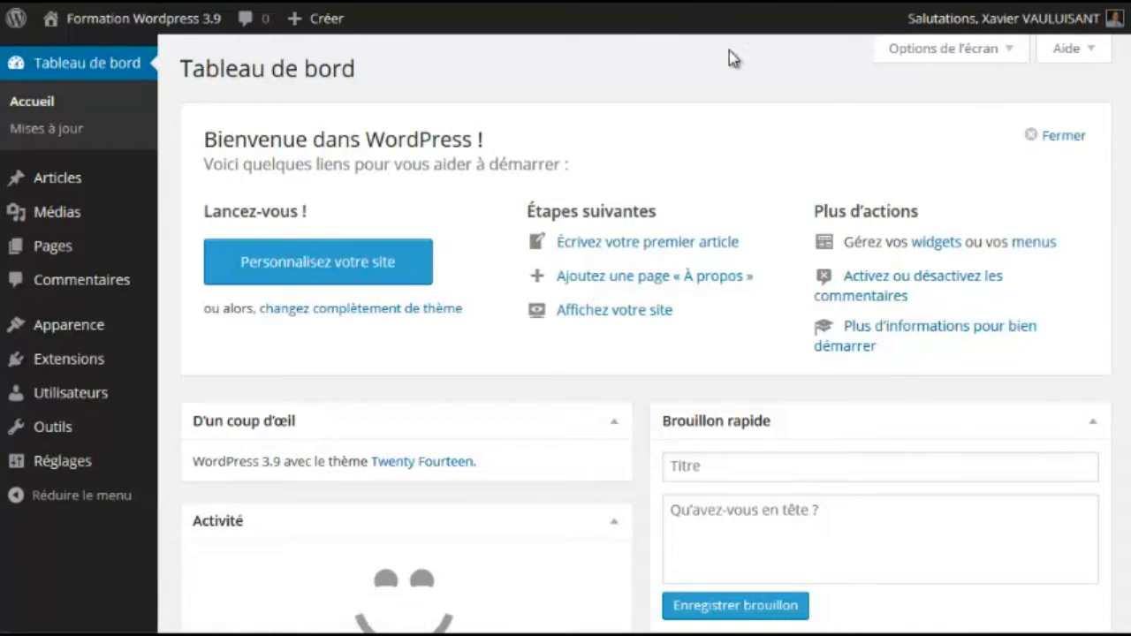
# - Go to the list of all pages and start a new page from there
pyautogui.click(636, 288)
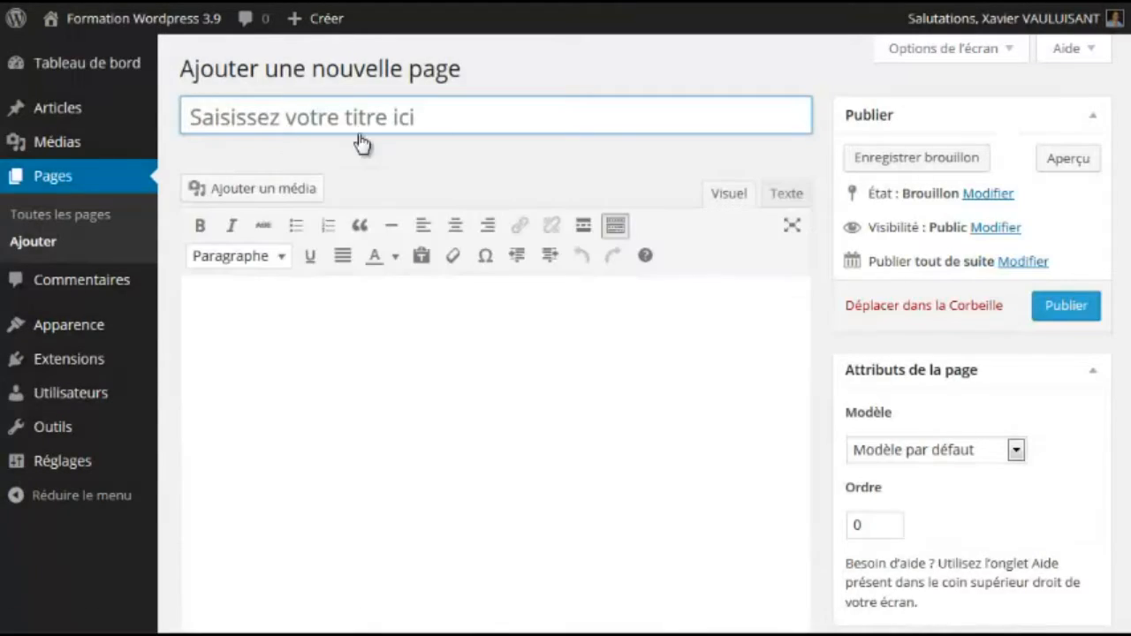
pyautogui.click(53, 184)
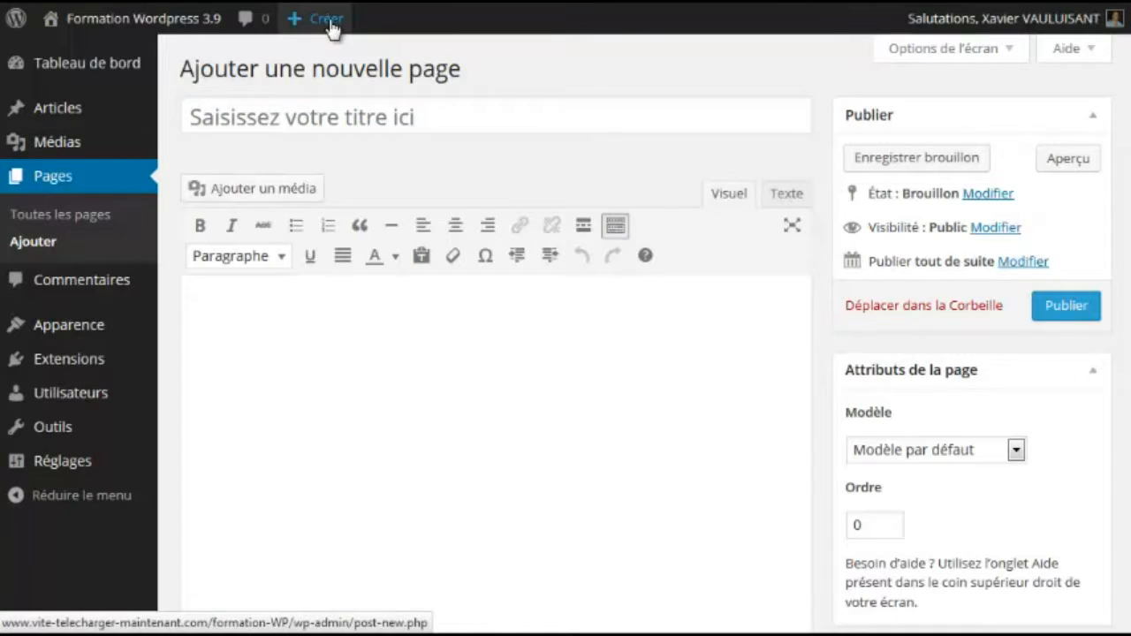
pyautogui.moveTo(174, 34)
pyautogui.moveTo(323, 32)
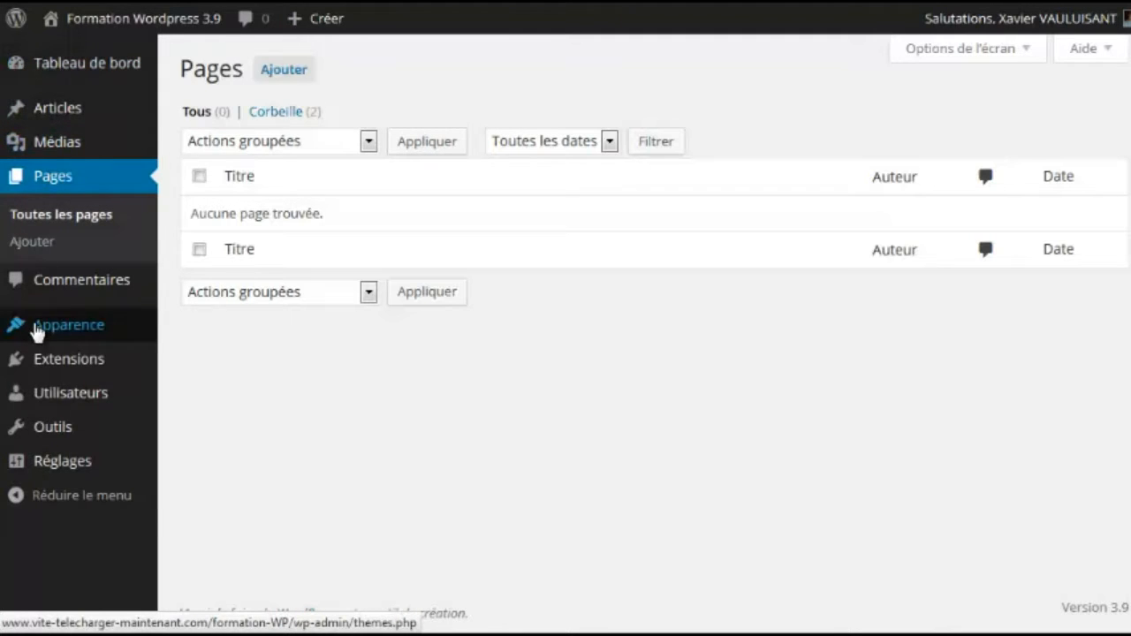
pyautogui.moveTo(47, 88)
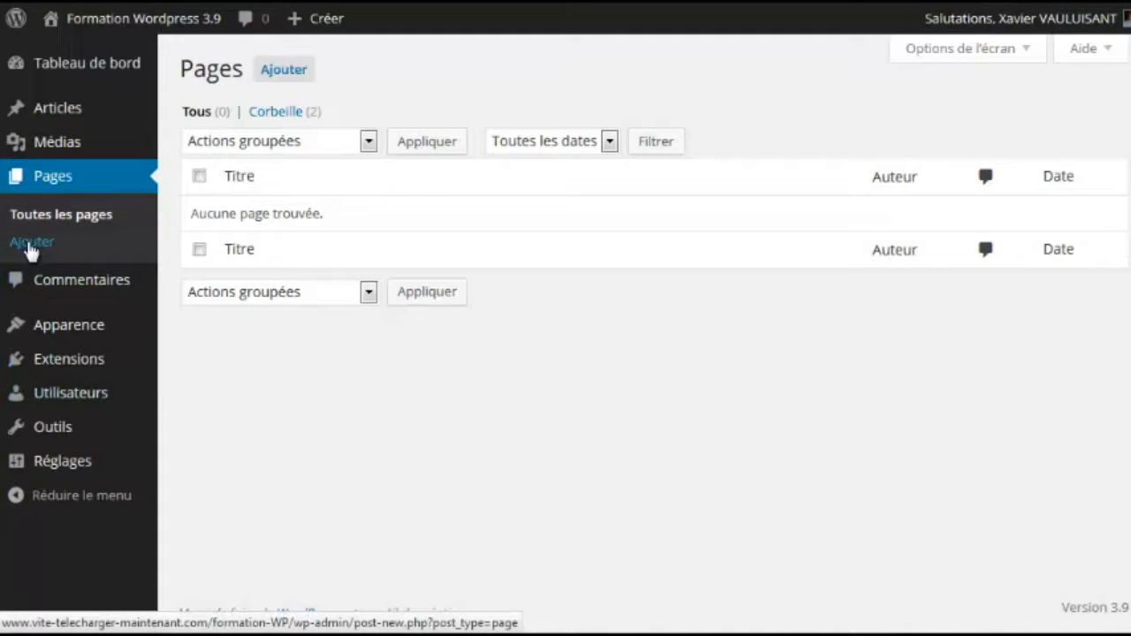
pyautogui.click(281, 74)
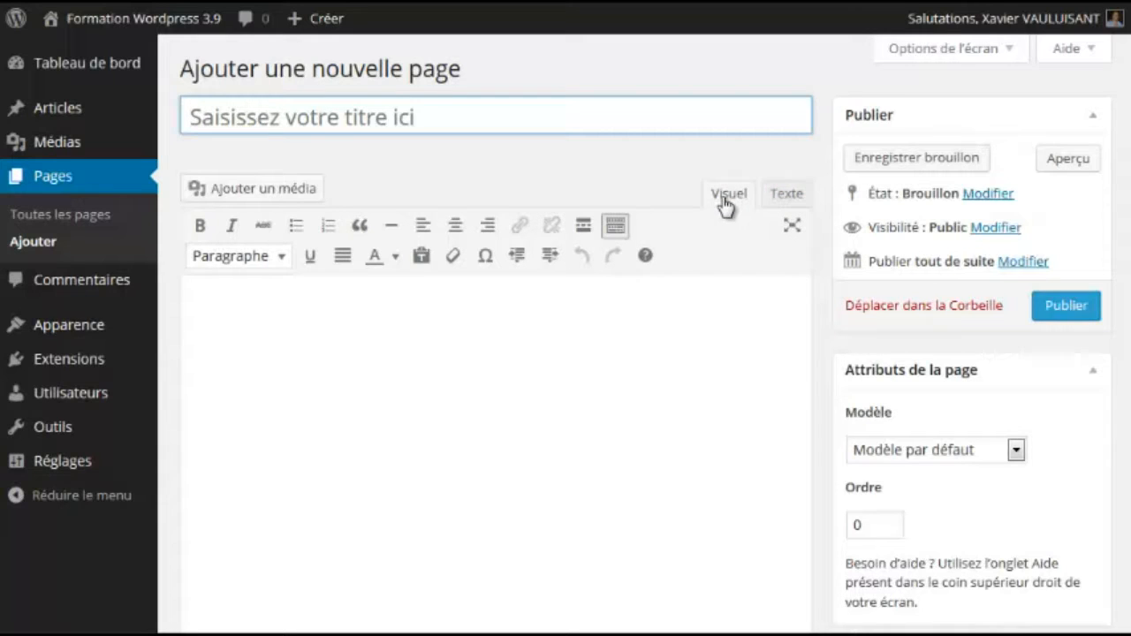
# - Look at the empty page in text and visual mode, and with the second row of formatting tools hidden and shown again
pyautogui.click(786, 200)
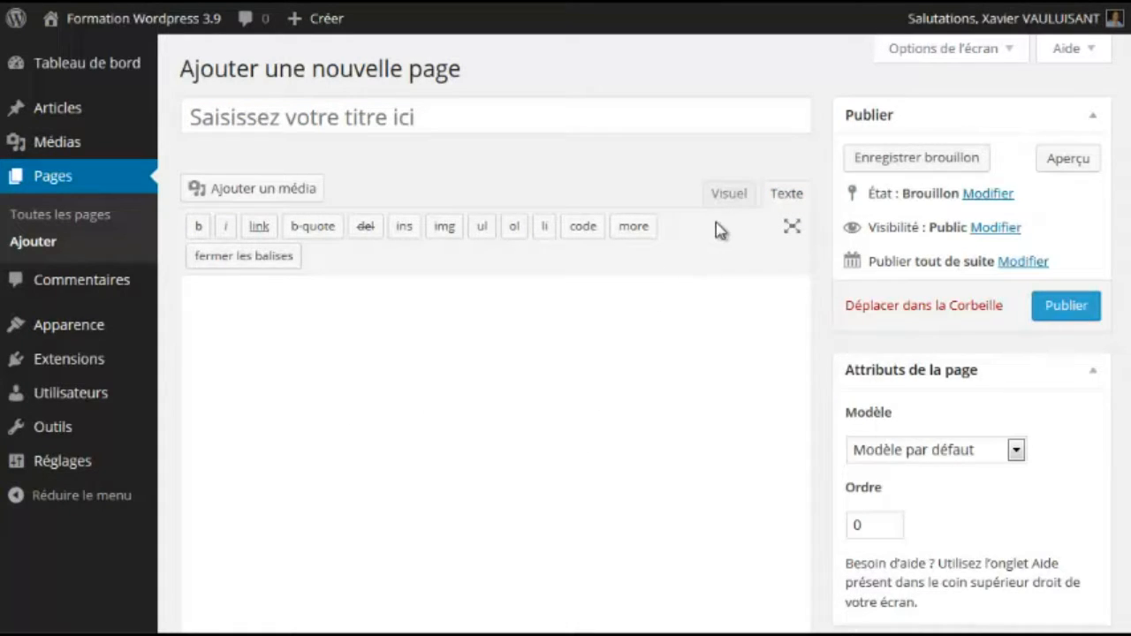
pyautogui.click(726, 201)
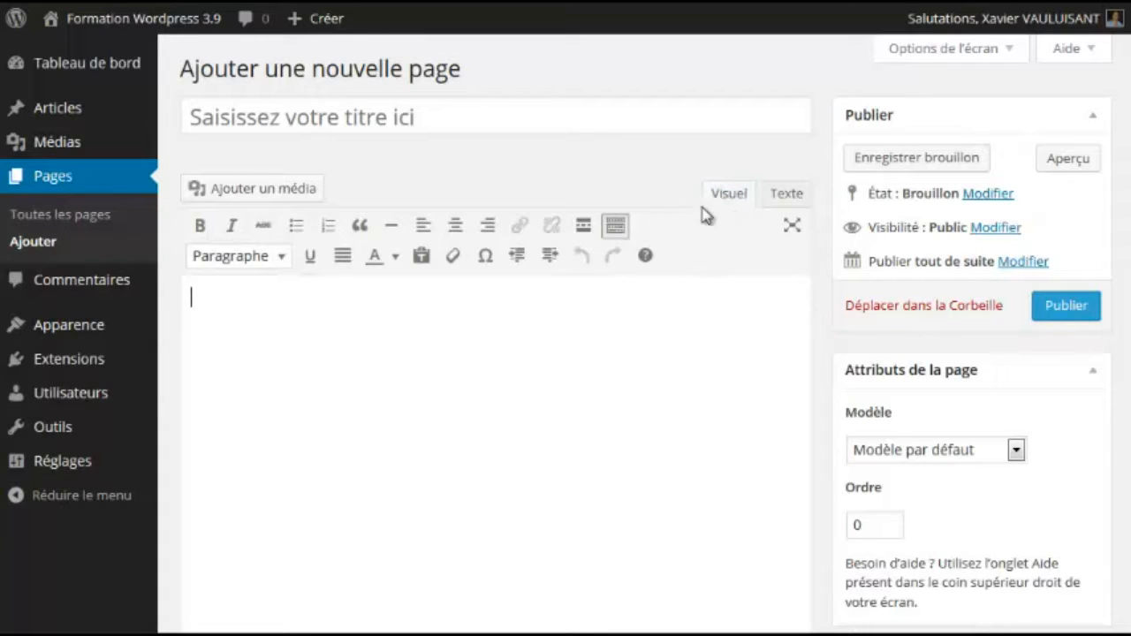
pyautogui.click(615, 228)
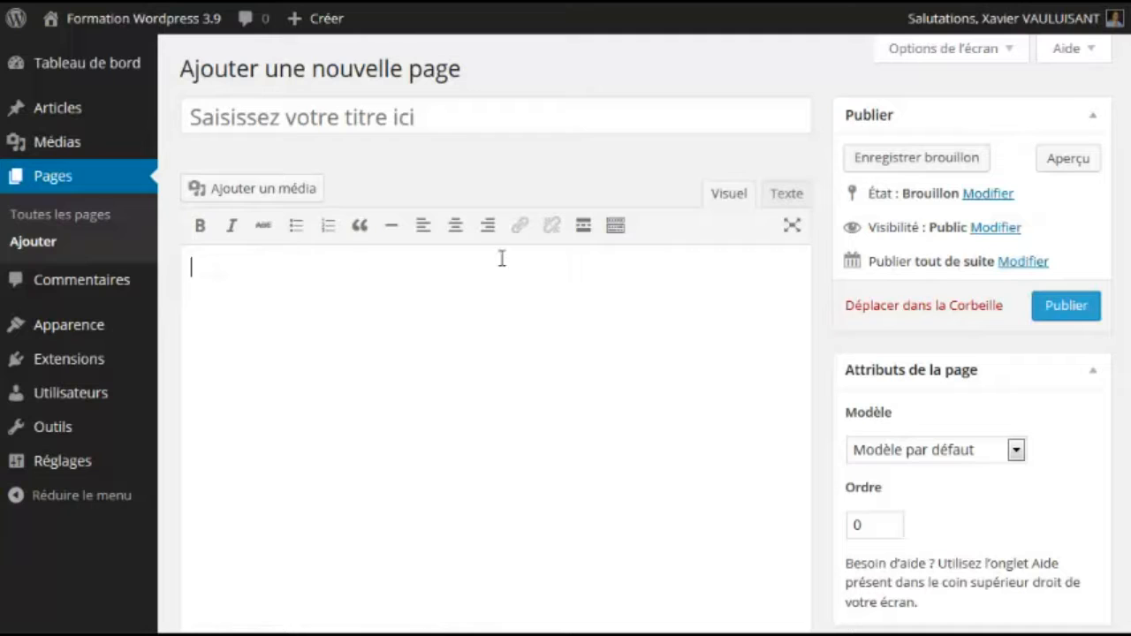
pyautogui.click(616, 228)
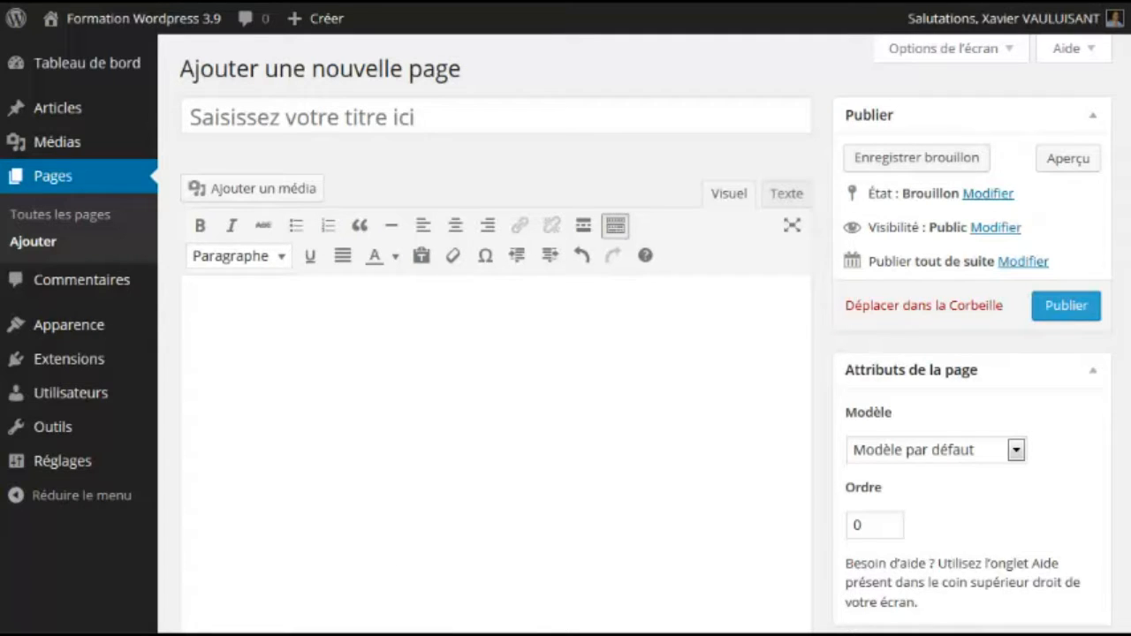
# - Copy the heading "A Propos" from the Word document and paste it as the new page's title in WordPress
pyautogui.click(323, 634)
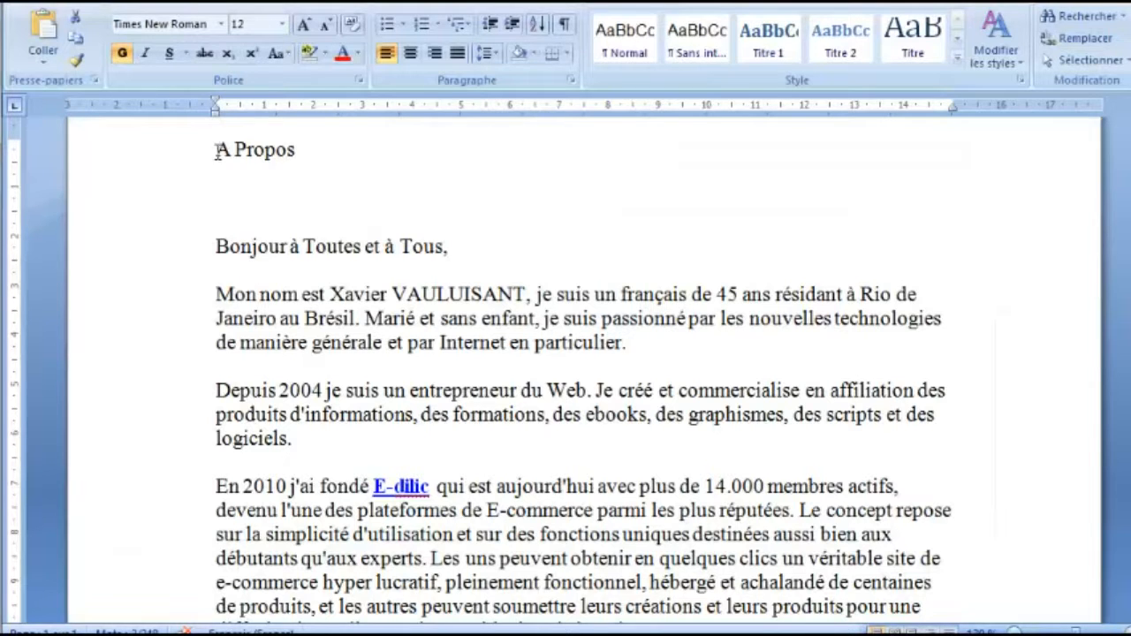
pyautogui.moveTo(214, 150); pyautogui.dragTo(291, 148)
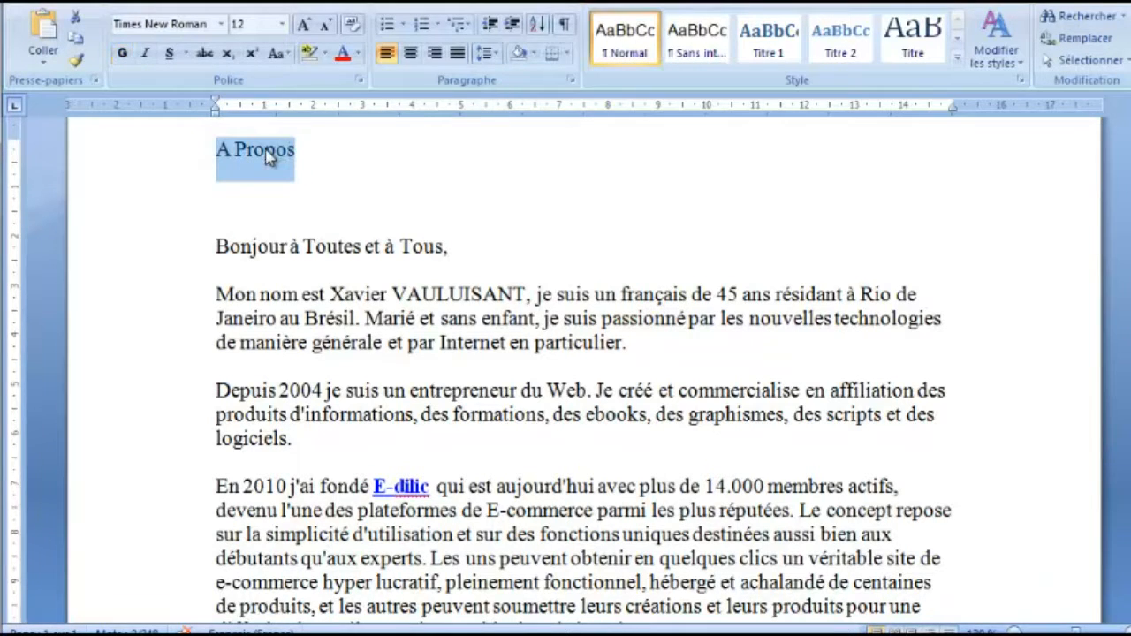
pyautogui.rightClick(265, 152)
pyautogui.click(316, 187)
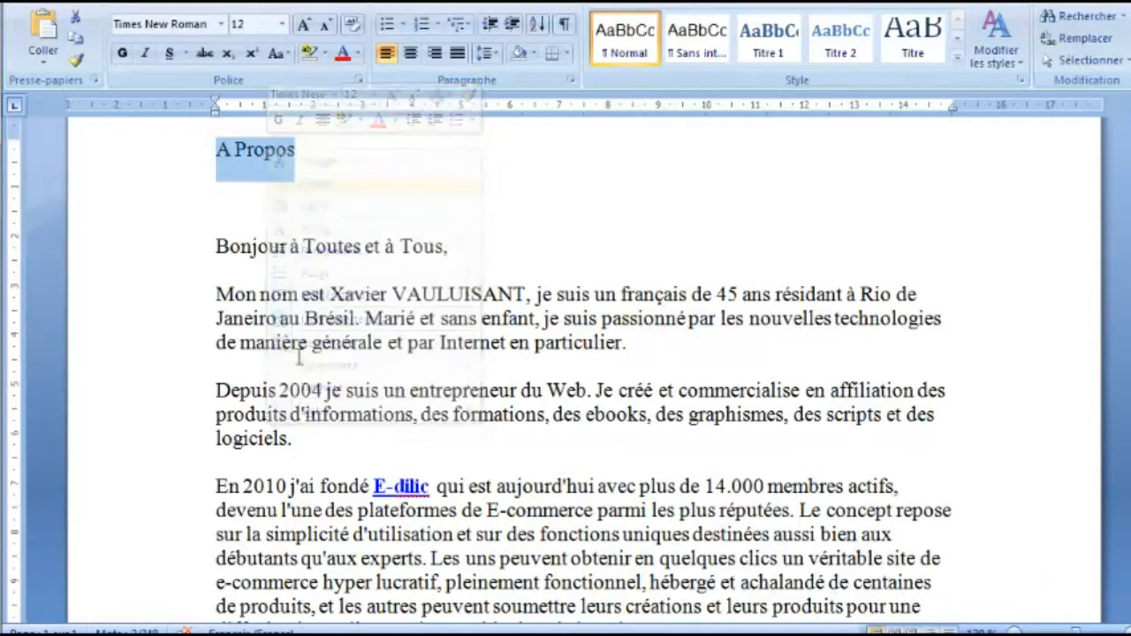
pyautogui.hotkey('alt', 'Tab')
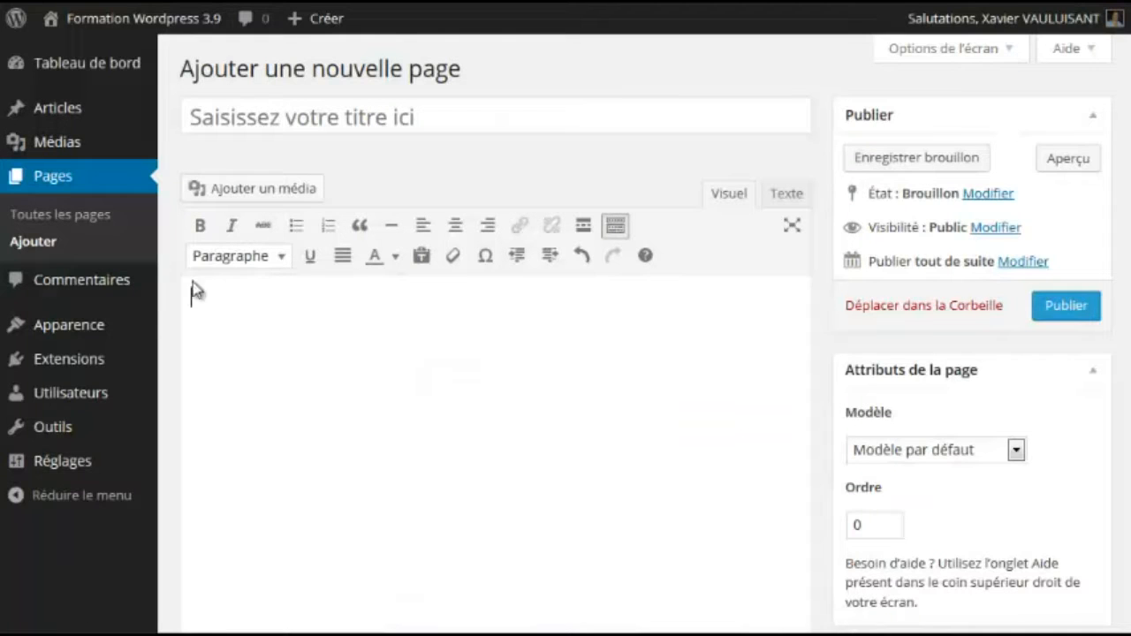
pyautogui.click(235, 120)
pyautogui.hotkey('ctrl', 'v')
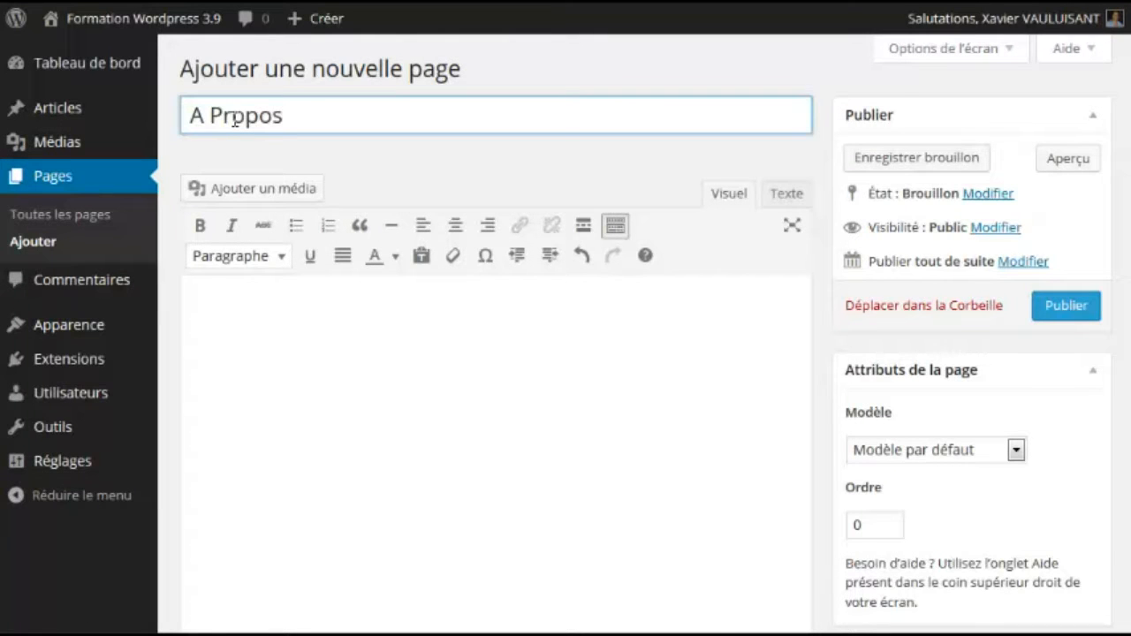
# - Copy the Word document's body text from "Bonjour à Toutes et à Tous" to "VX Productions" and paste it as the WordPress page content
pyautogui.click(311, 327)
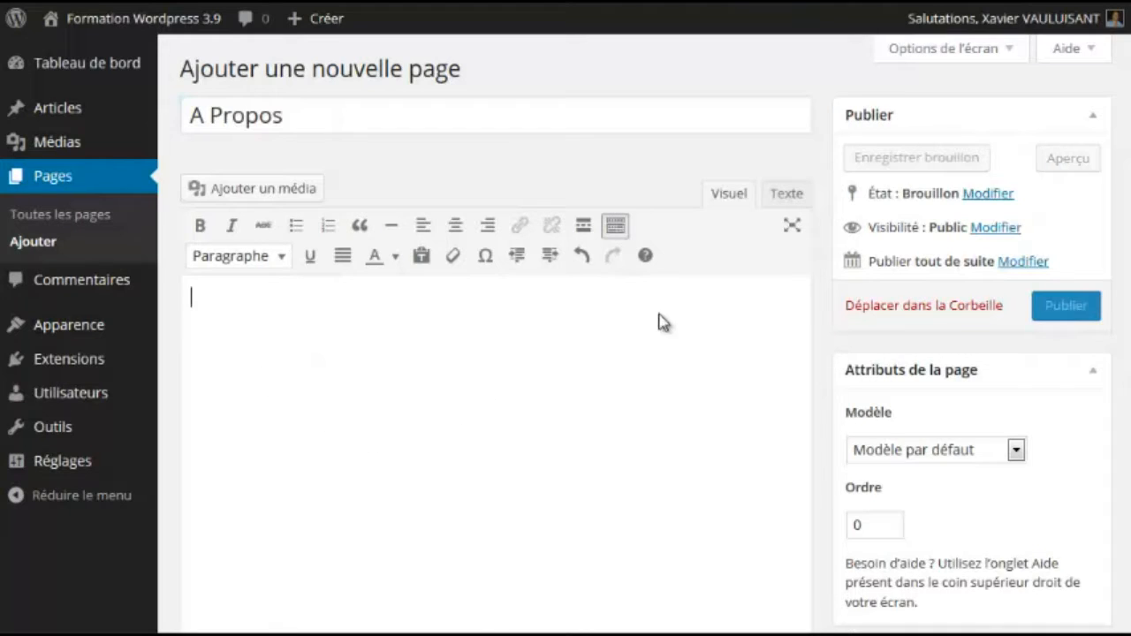
pyautogui.click(441, 633)
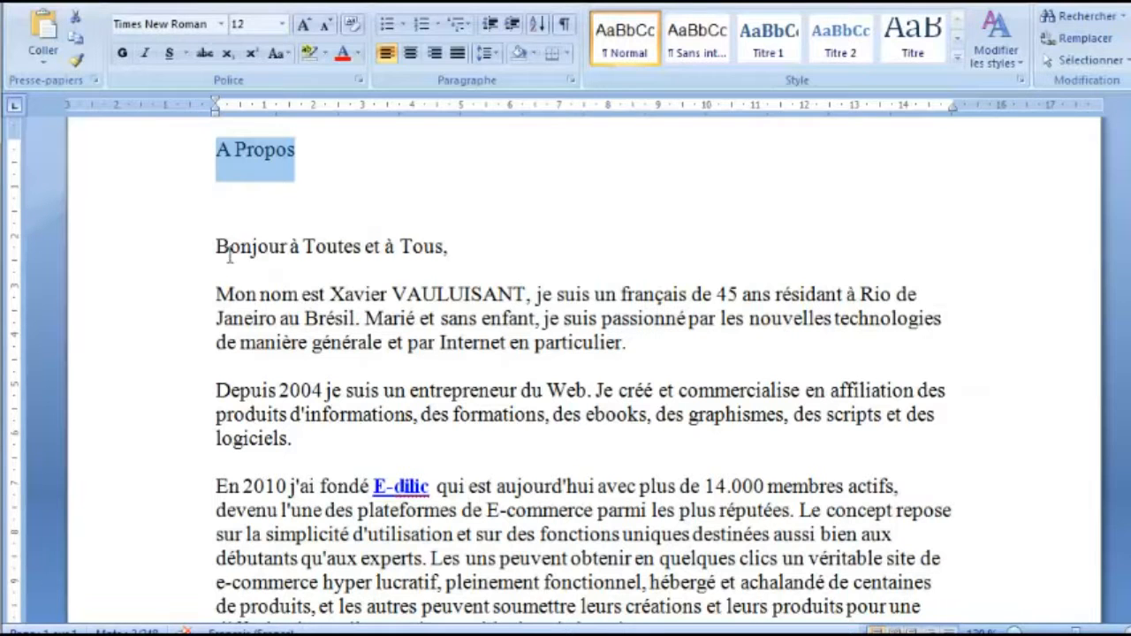
pyautogui.moveTo(219, 244); pyautogui.dragTo(463, 426)
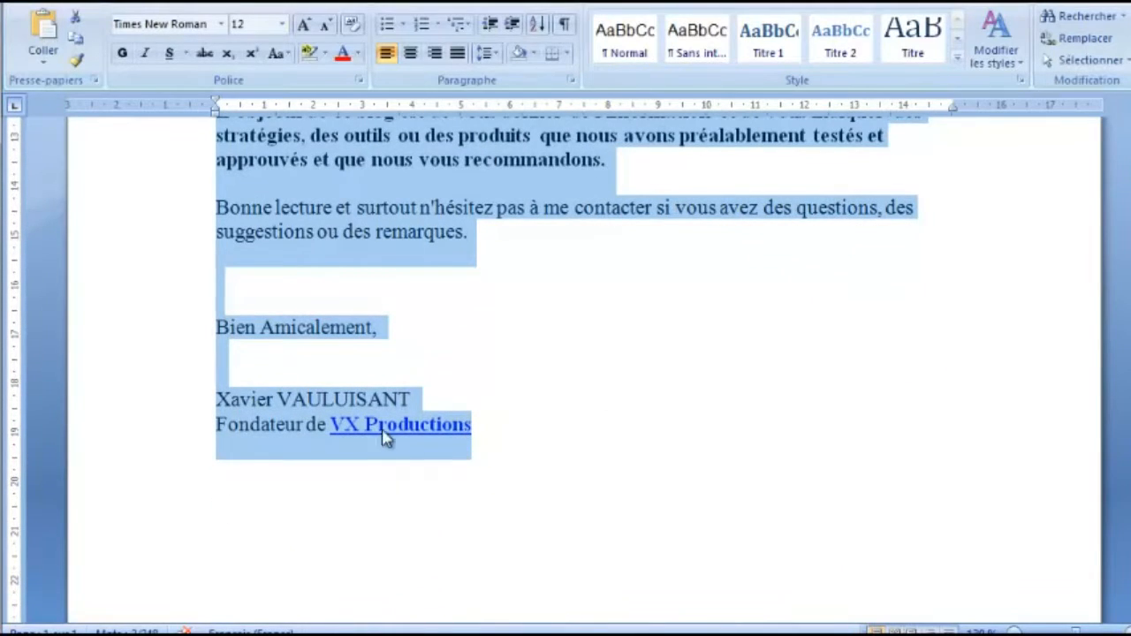
pyautogui.rightClick(357, 408)
pyautogui.click(416, 167)
pyautogui.scroll(2, 406, 382)
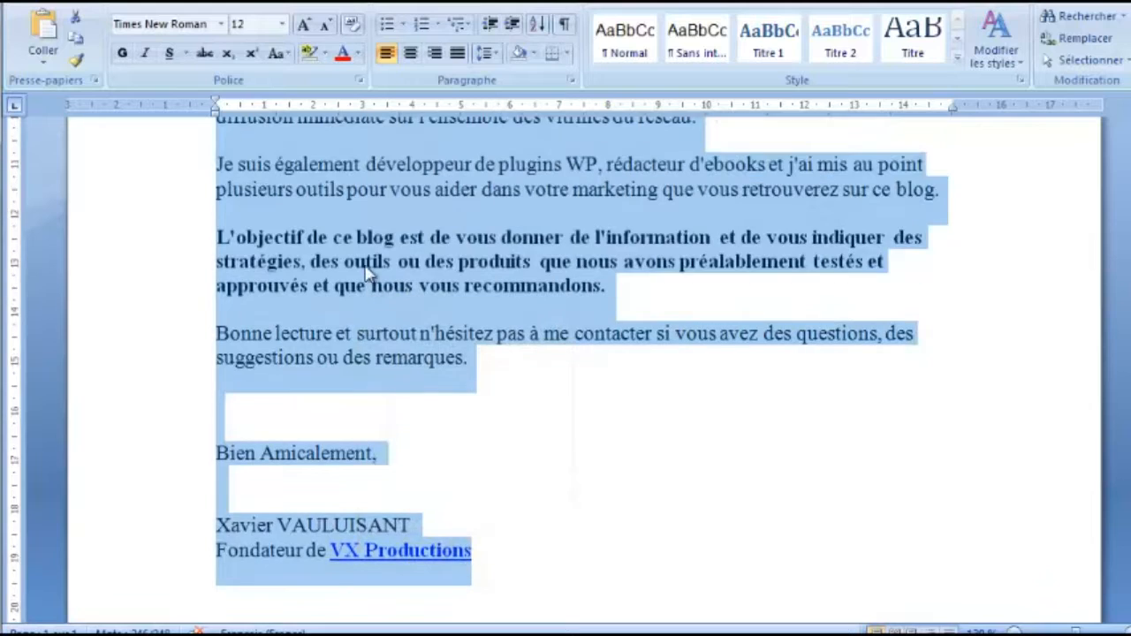
pyautogui.scroll(9, 431, 274)
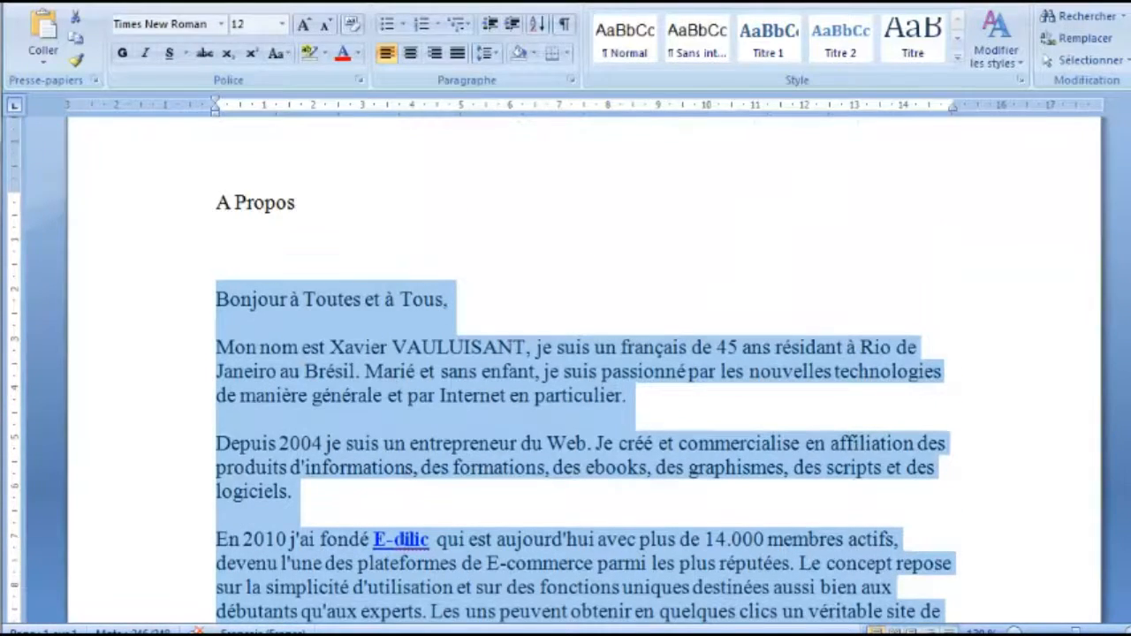
pyautogui.hotkey('alt', 'Tab')
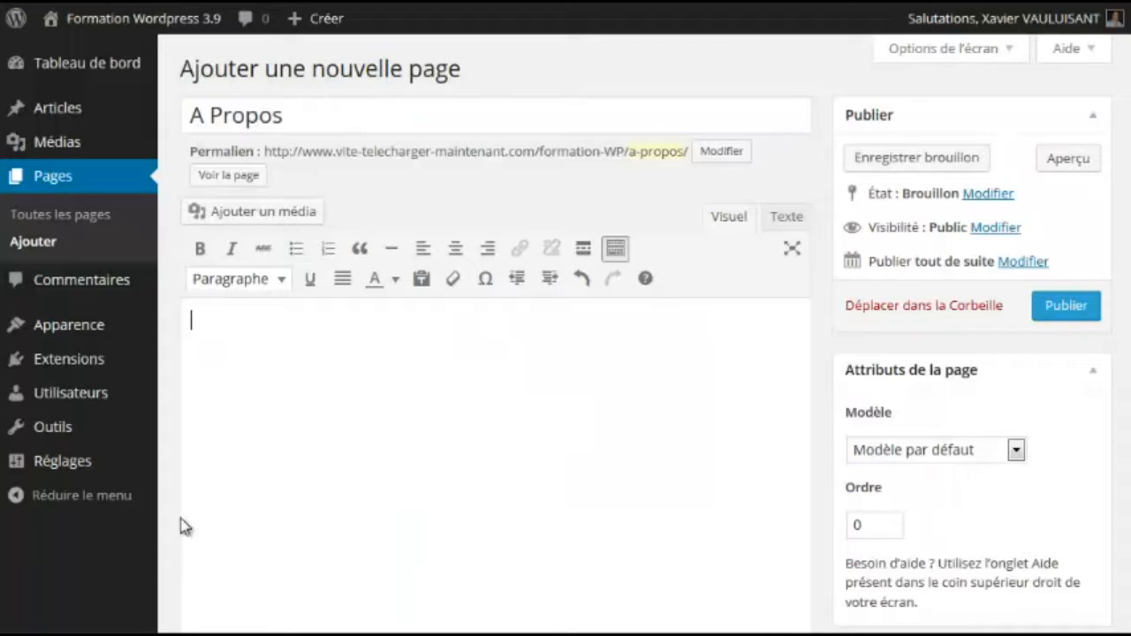
pyautogui.click(259, 402)
pyautogui.hotkey('ctrl', 'v')
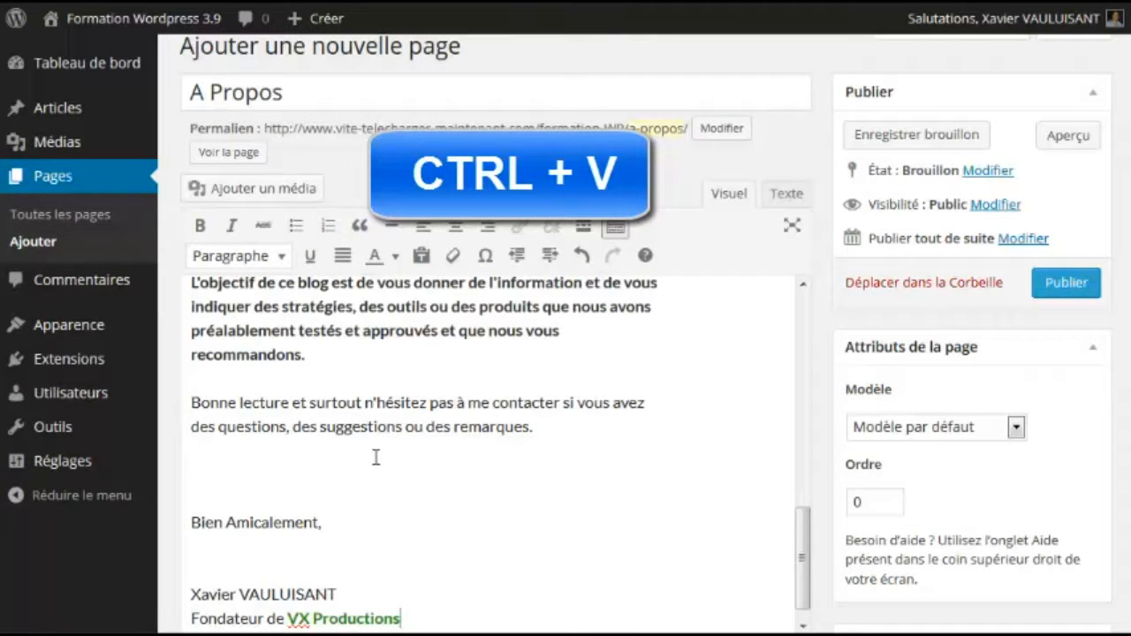
# - Check the pasted page content and compare the "E-dilic" link's formatting with the original in the Word document
pyautogui.scroll(-3, 482, 523)
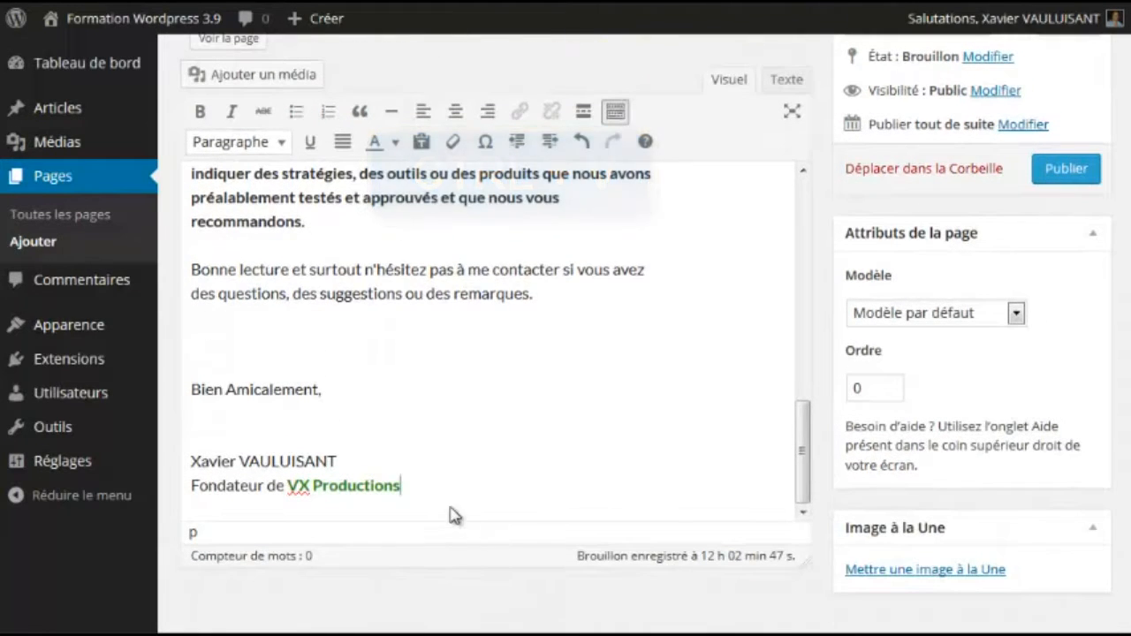
pyautogui.scroll(1, 427, 455)
pyautogui.scroll(10, 428, 455)
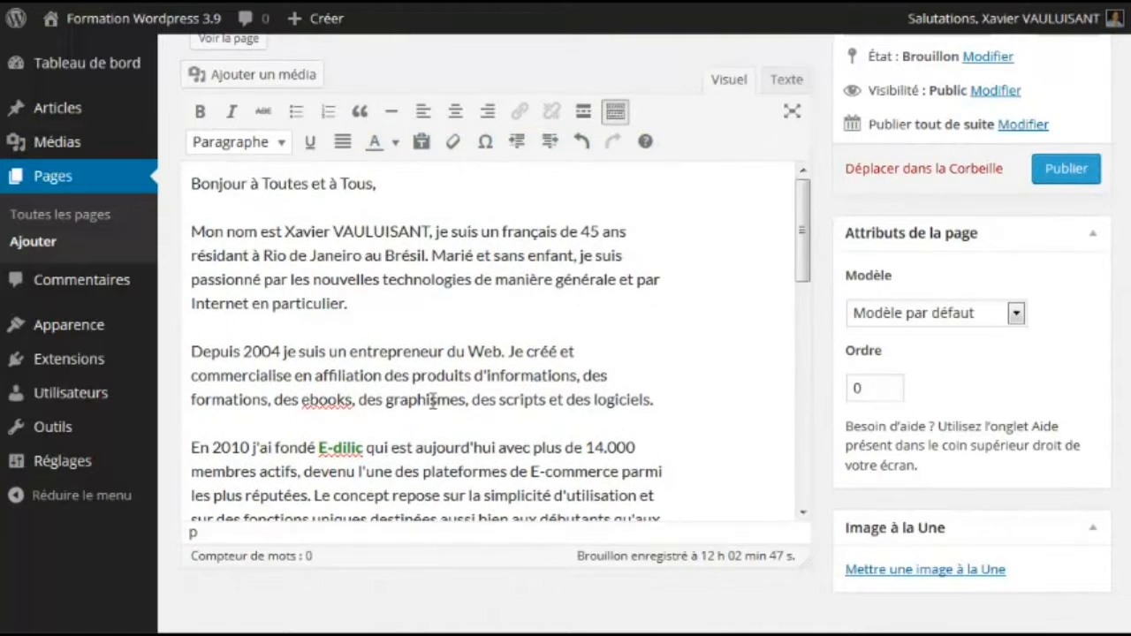
pyautogui.scroll(2, 424, 399)
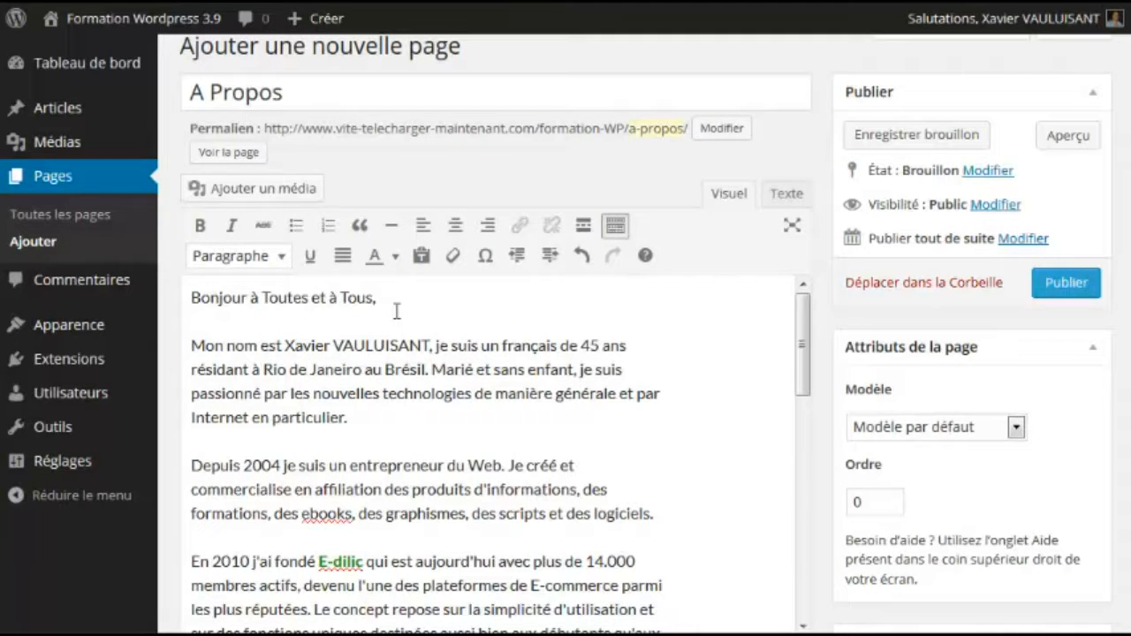
pyautogui.scroll(-3, 323, 447)
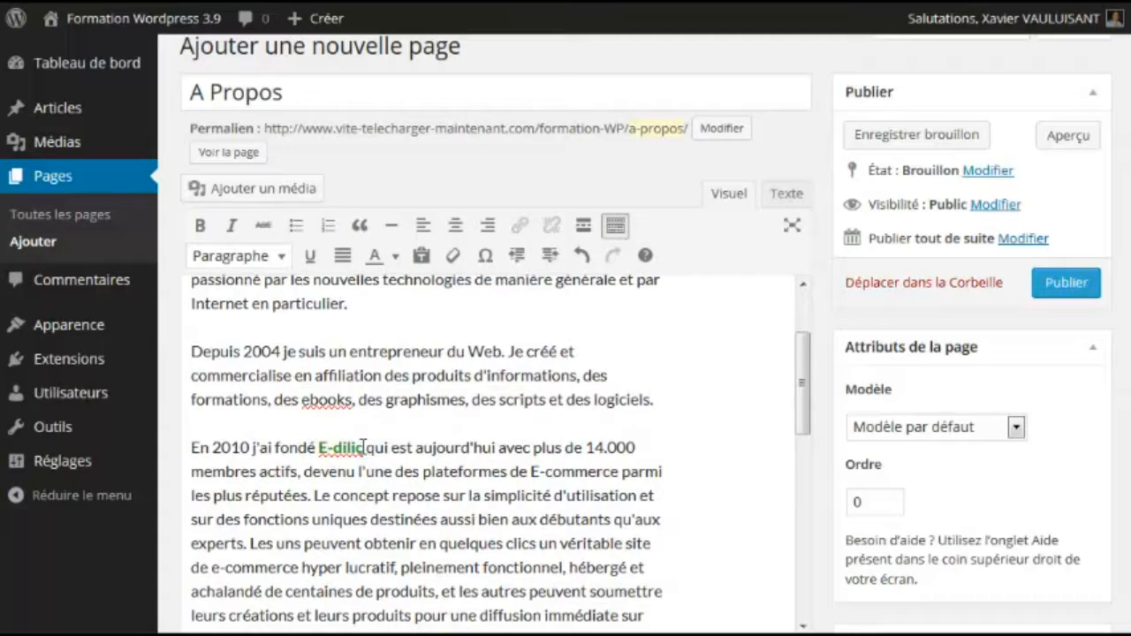
pyautogui.moveTo(364, 447); pyautogui.dragTo(318, 449)
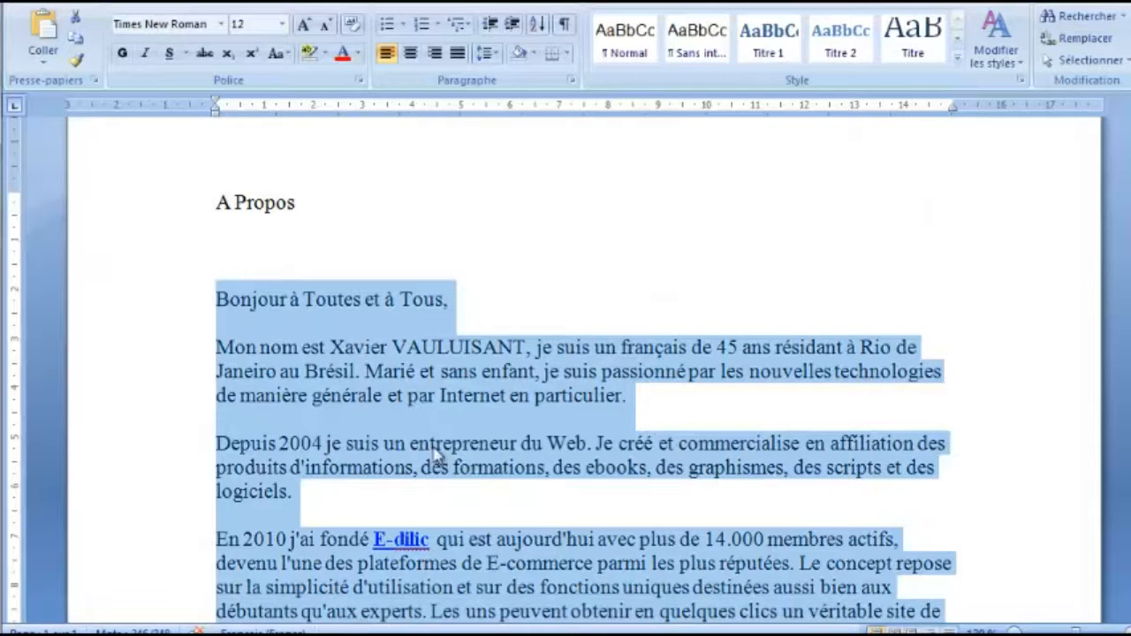
pyautogui.click(377, 394)
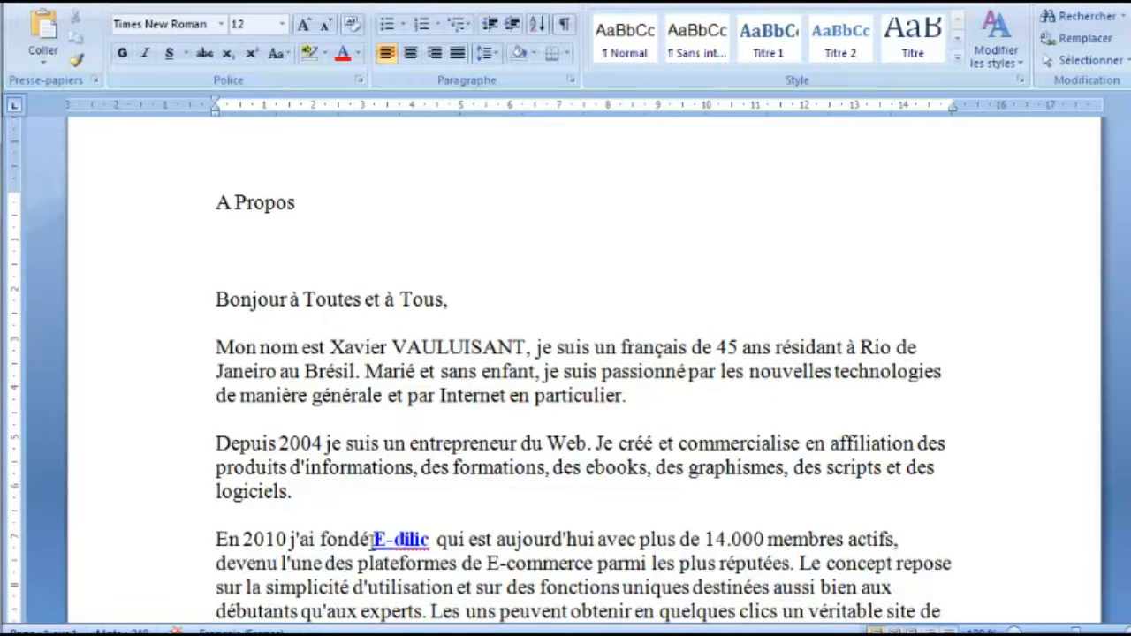
pyautogui.moveTo(371, 539); pyautogui.dragTo(415, 541)
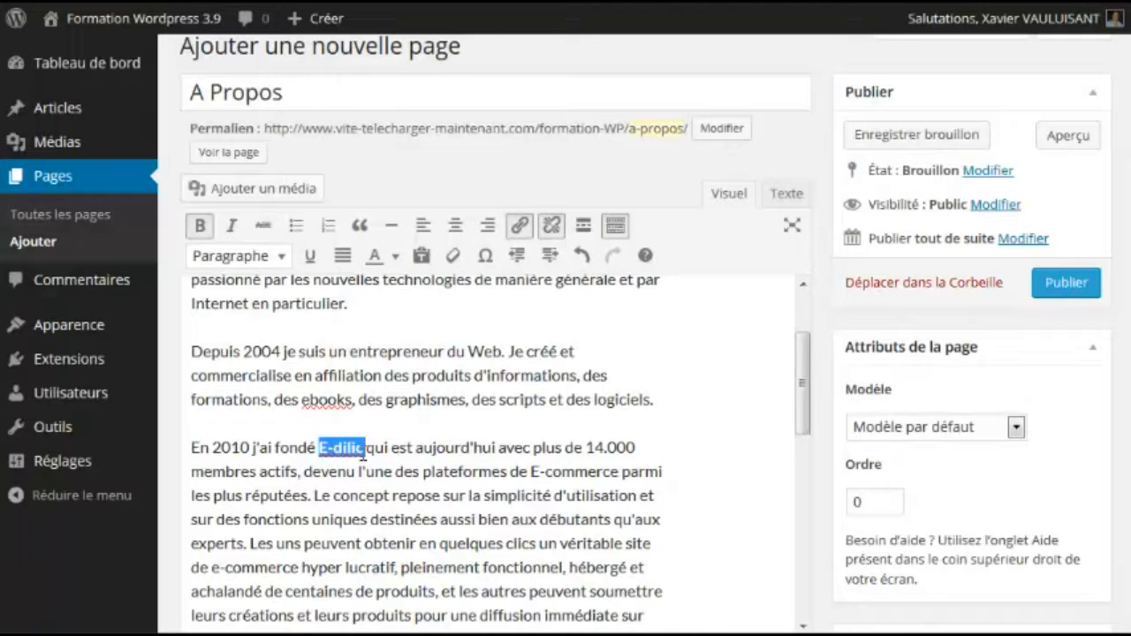
pyautogui.click(385, 447)
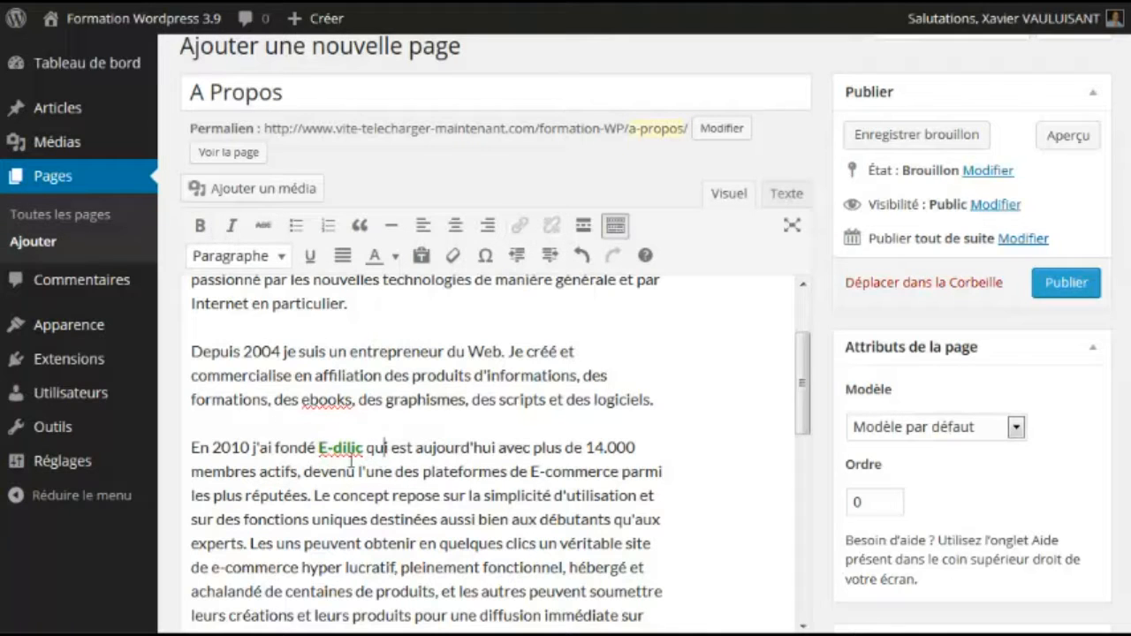
# - Review the remaining pasted paragraphs down to the "VX Productions" signature link, and view the page content as HTML code
pyautogui.scroll(-3, 308, 463)
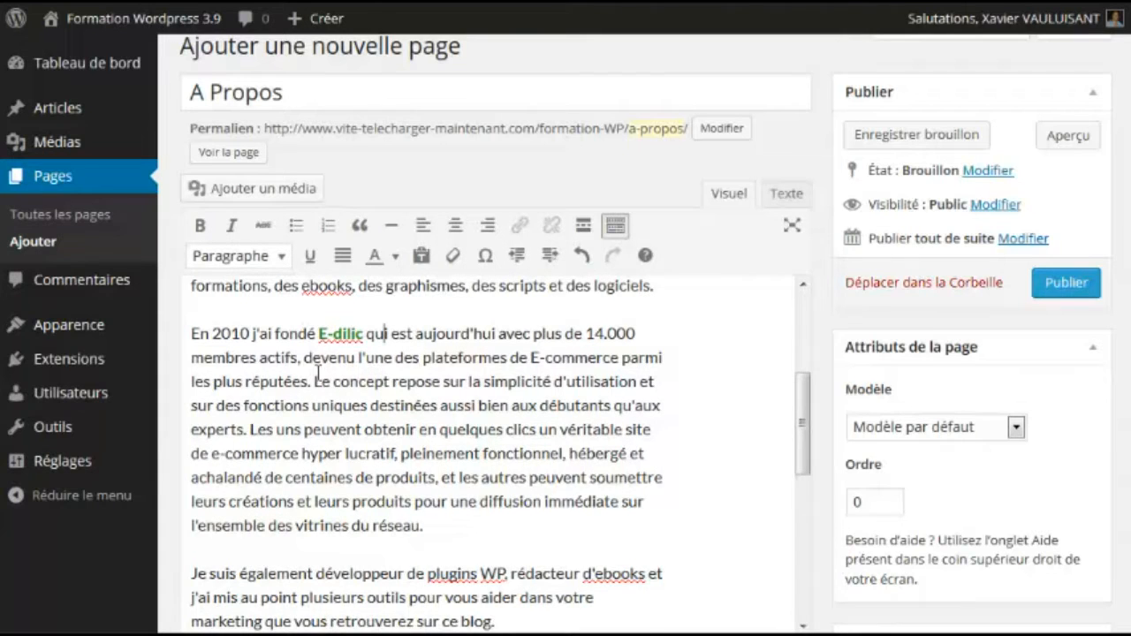
pyautogui.scroll(-9, 323, 367)
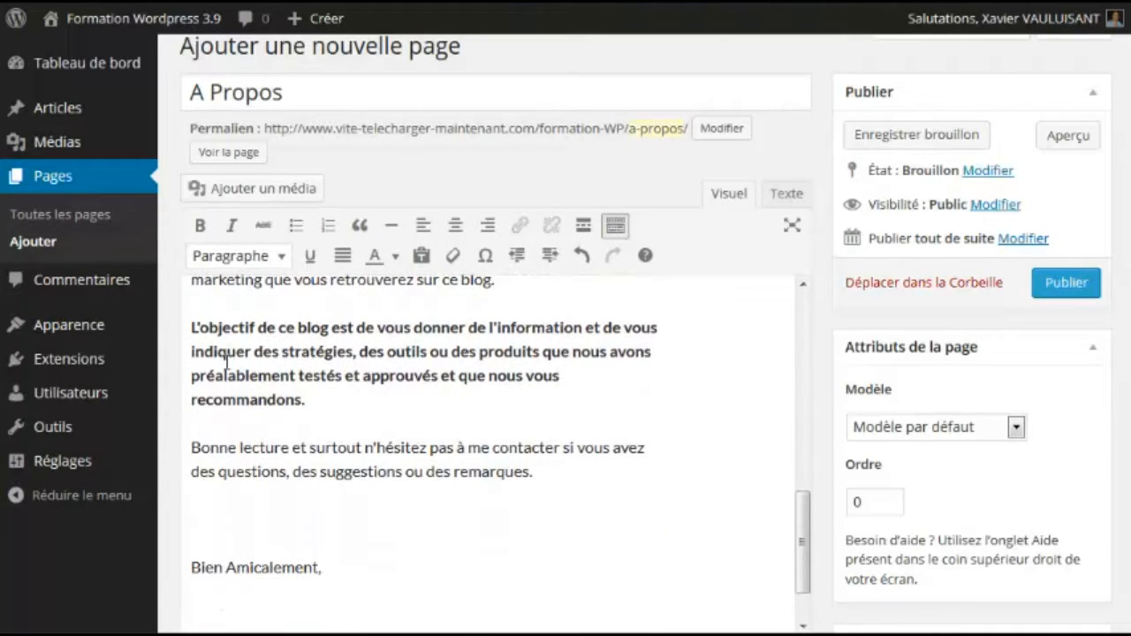
pyautogui.scroll(-7, 361, 399)
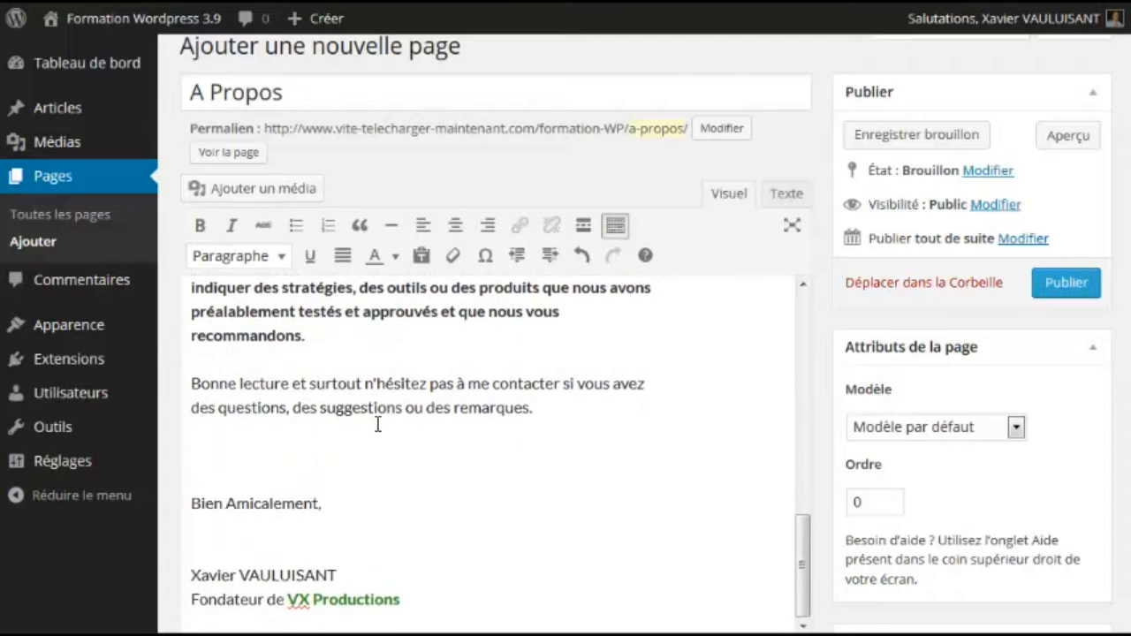
pyautogui.moveTo(291, 372); pyautogui.dragTo(450, 399)
pyautogui.click(439, 373)
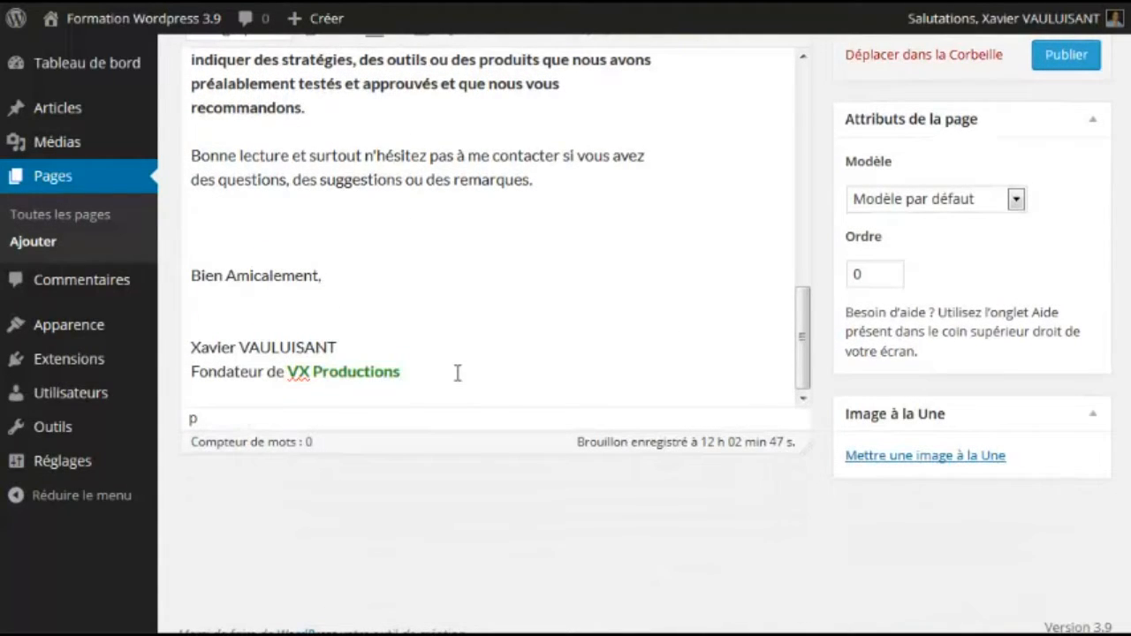
pyautogui.scroll(15, 457, 374)
pyautogui.scroll(3, 737, 315)
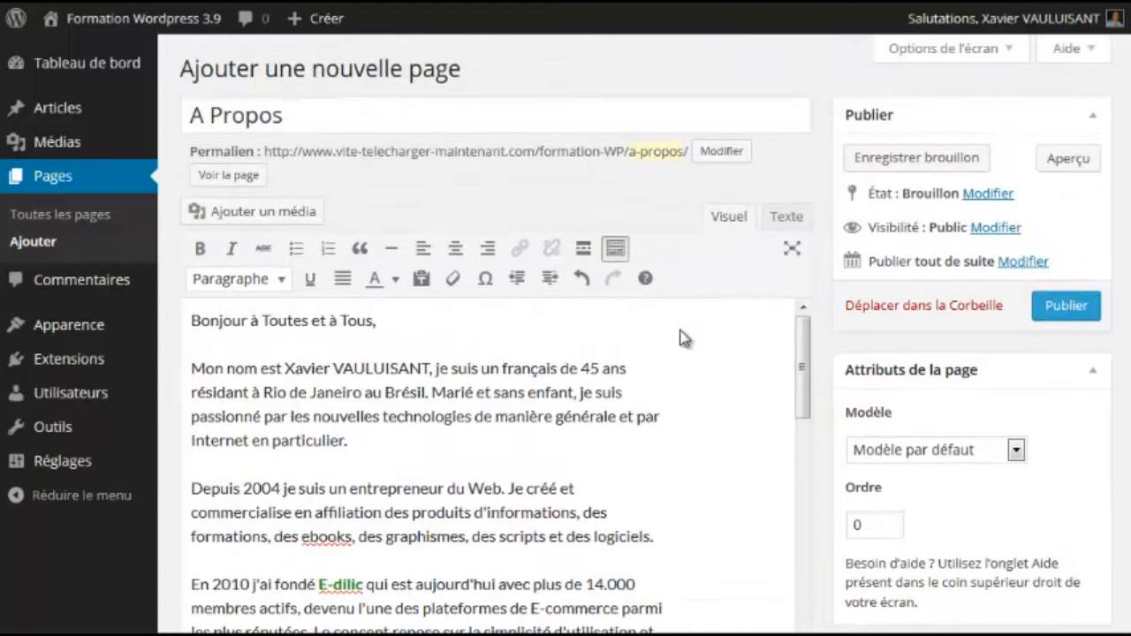
pyautogui.click(786, 219)
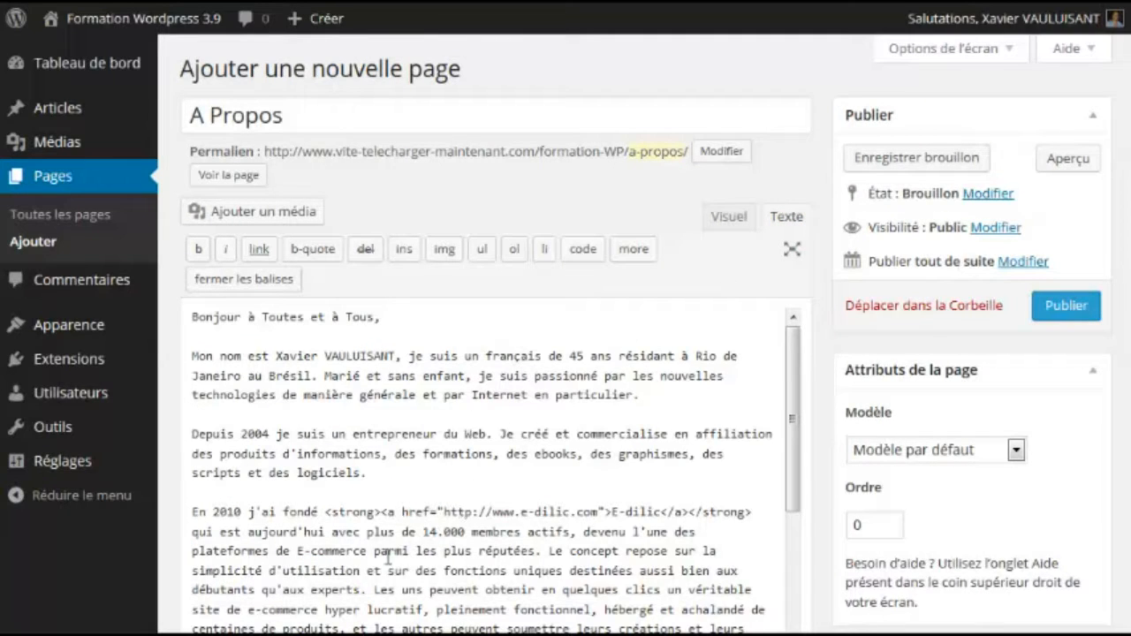
# - Examine the HTML code of the "E-dilic" link, the strong tags around the "L'objectif de ce blog" paragraph, and the "VX Productions" link
pyautogui.moveTo(327, 511); pyautogui.dragTo(749, 512)
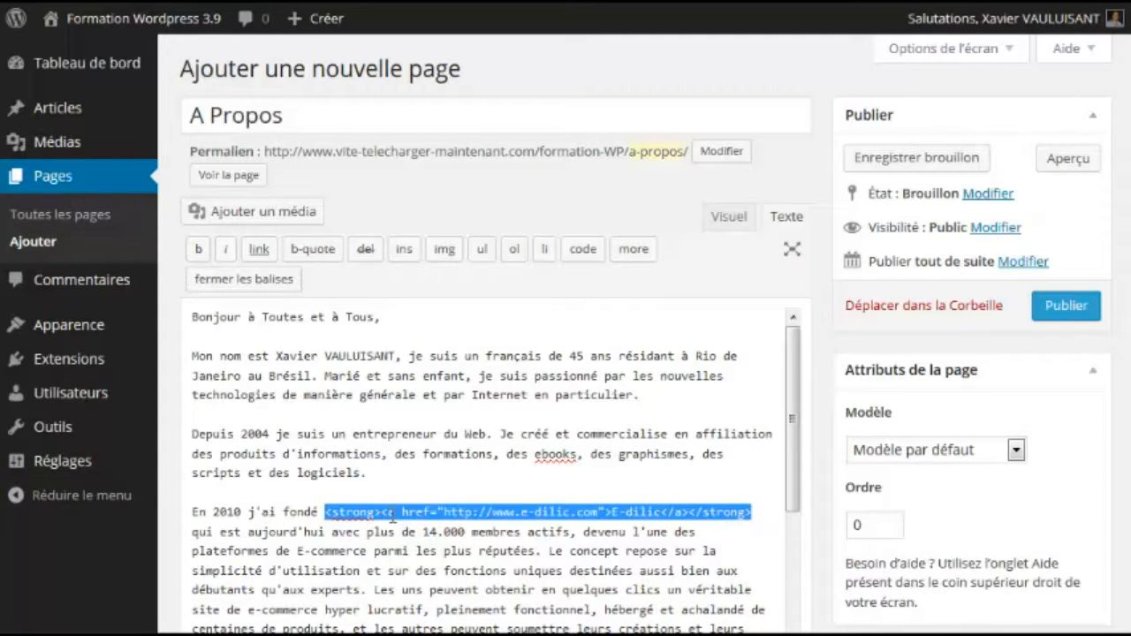
pyautogui.click(384, 512)
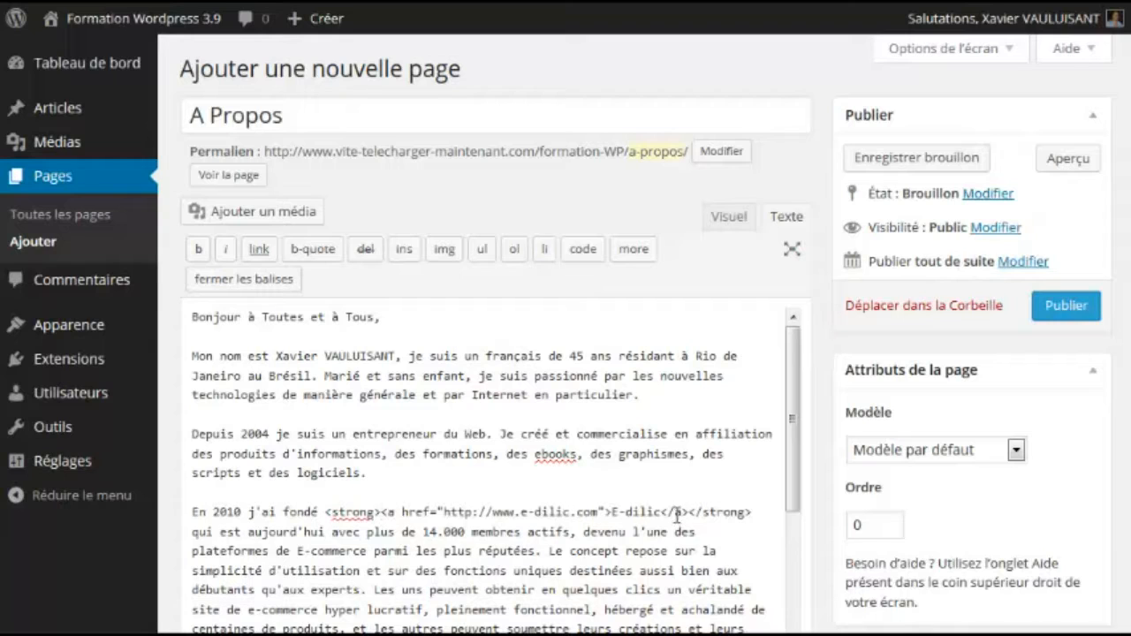
pyautogui.keyDown('shift'); pyautogui.click(690, 511); pyautogui.keyUp('shift')
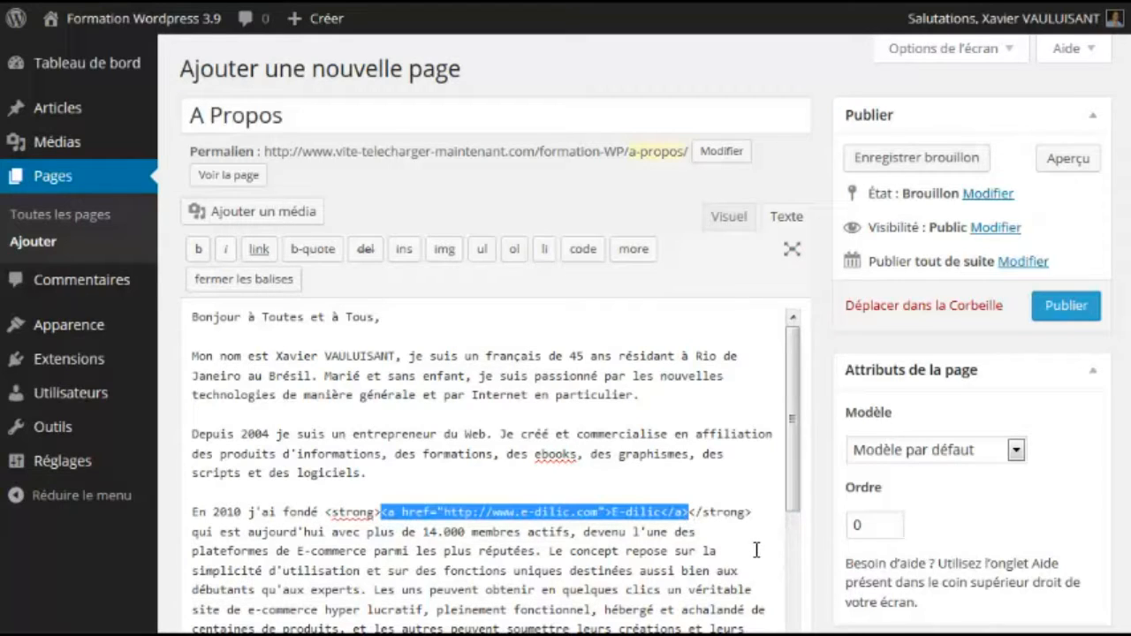
pyautogui.scroll(-5, 543, 492)
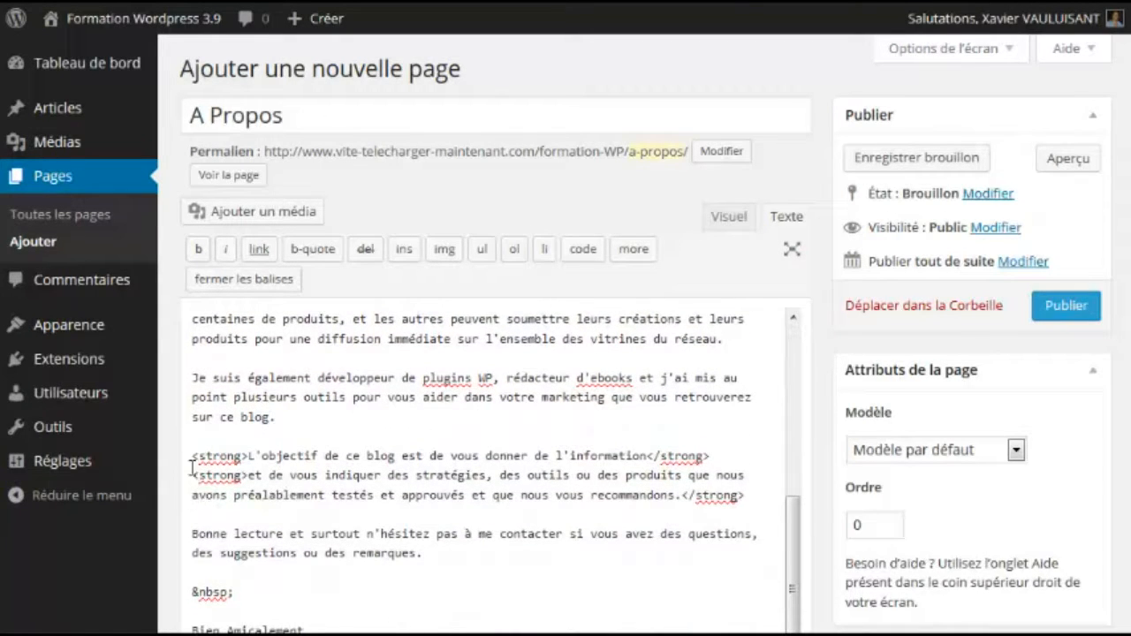
pyautogui.moveTo(192, 456); pyautogui.dragTo(247, 458)
pyautogui.moveTo(647, 455); pyautogui.dragTo(712, 456)
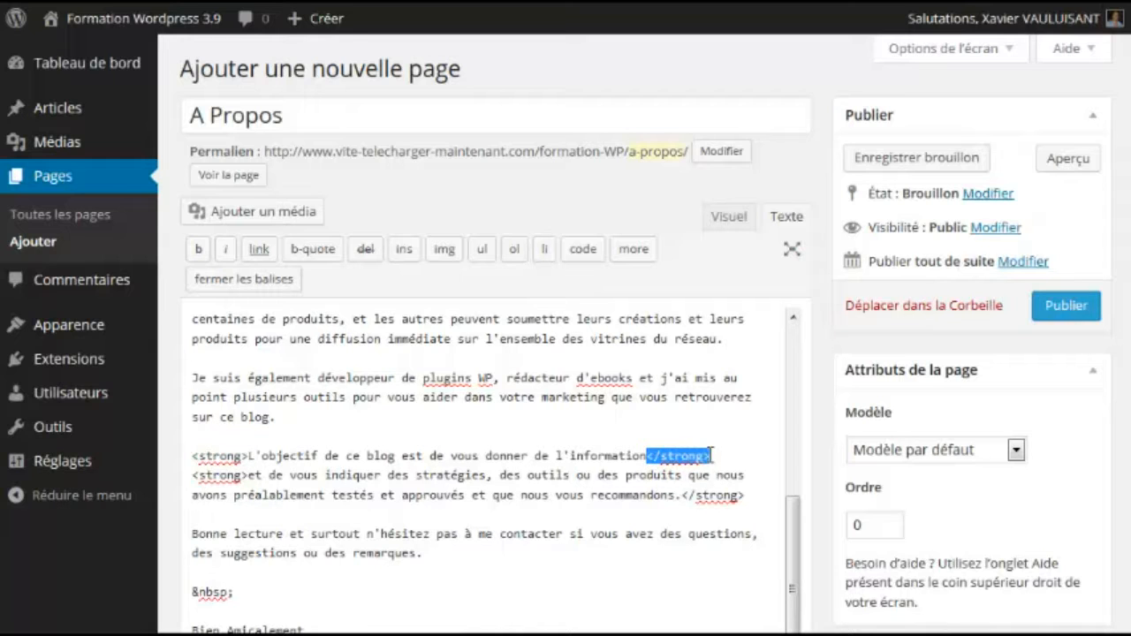
pyautogui.scroll(-5, 491, 431)
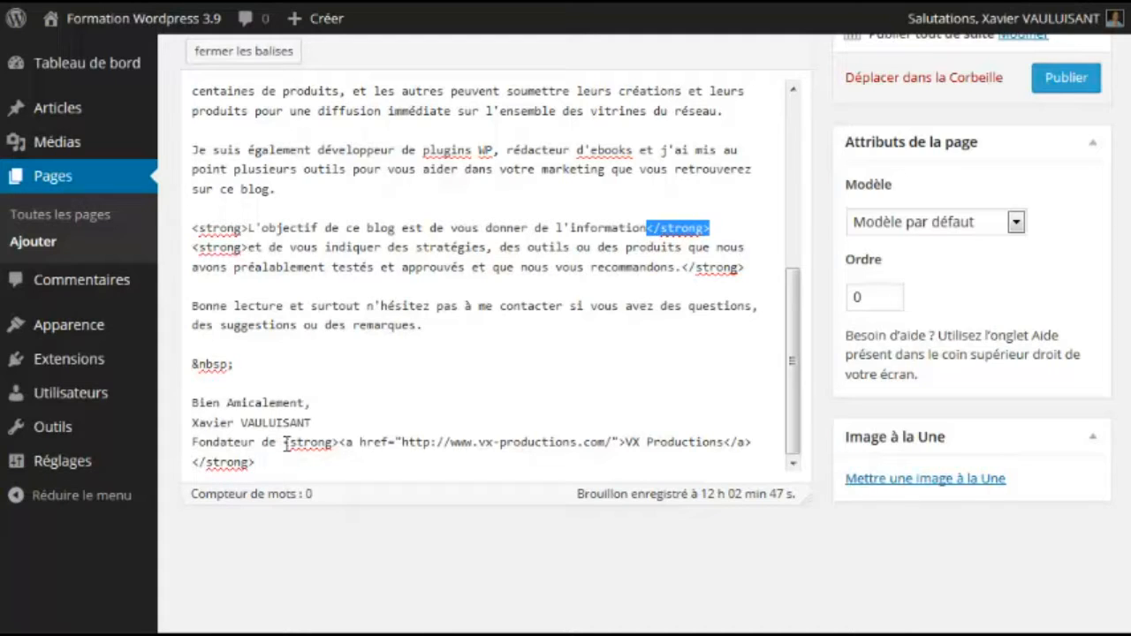
pyautogui.moveTo(284, 442); pyautogui.dragTo(287, 455)
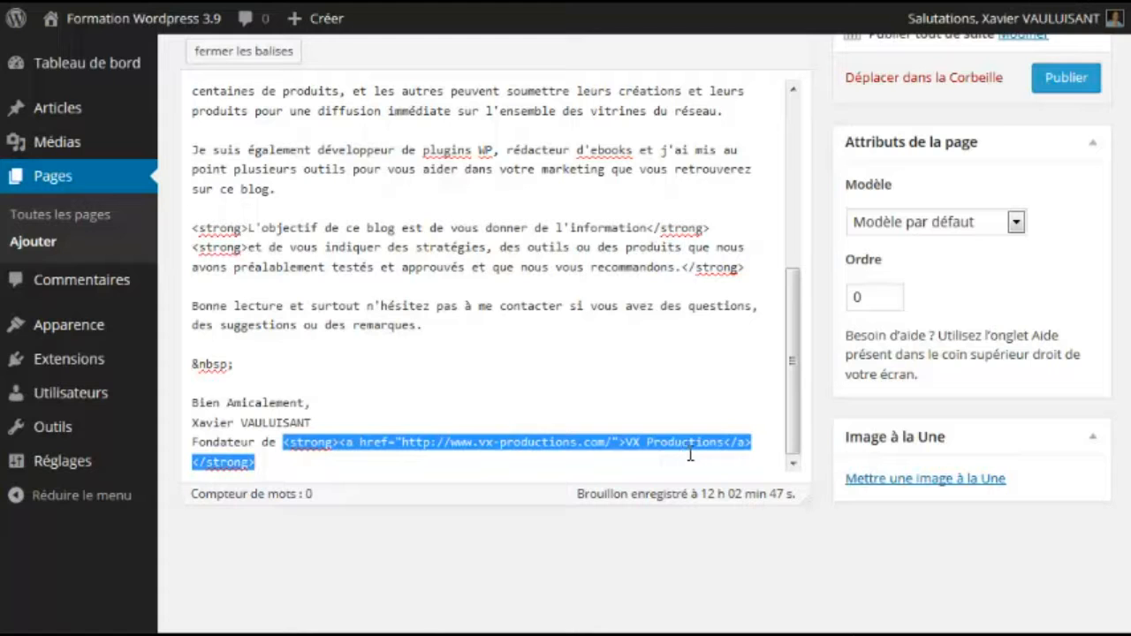
pyautogui.scroll(6, 540, 379)
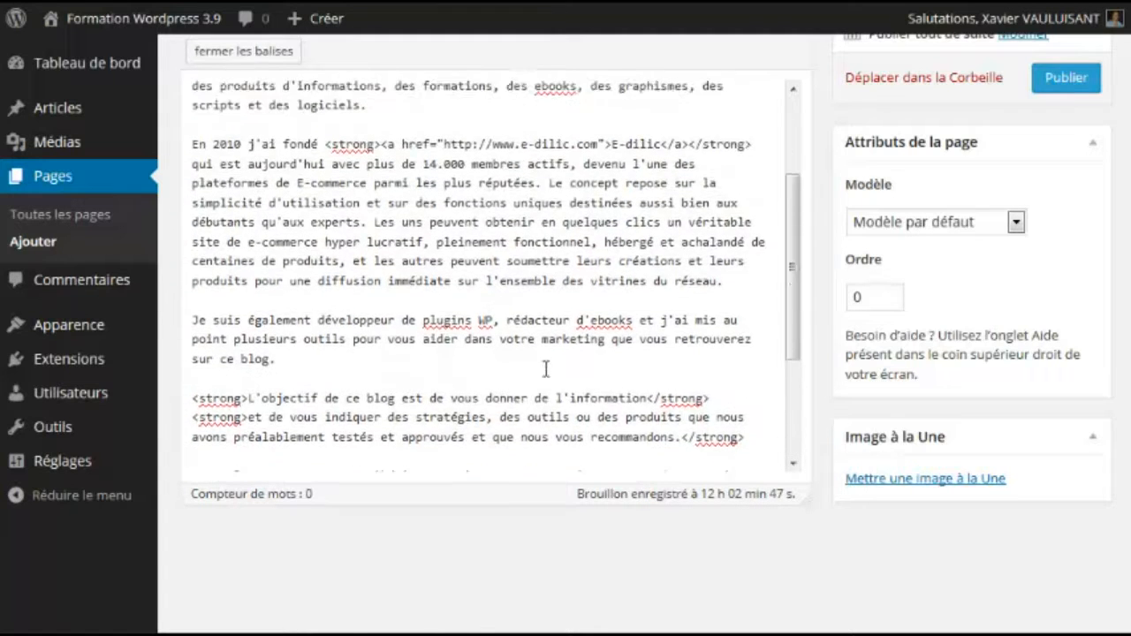
pyautogui.scroll(5, 599, 304)
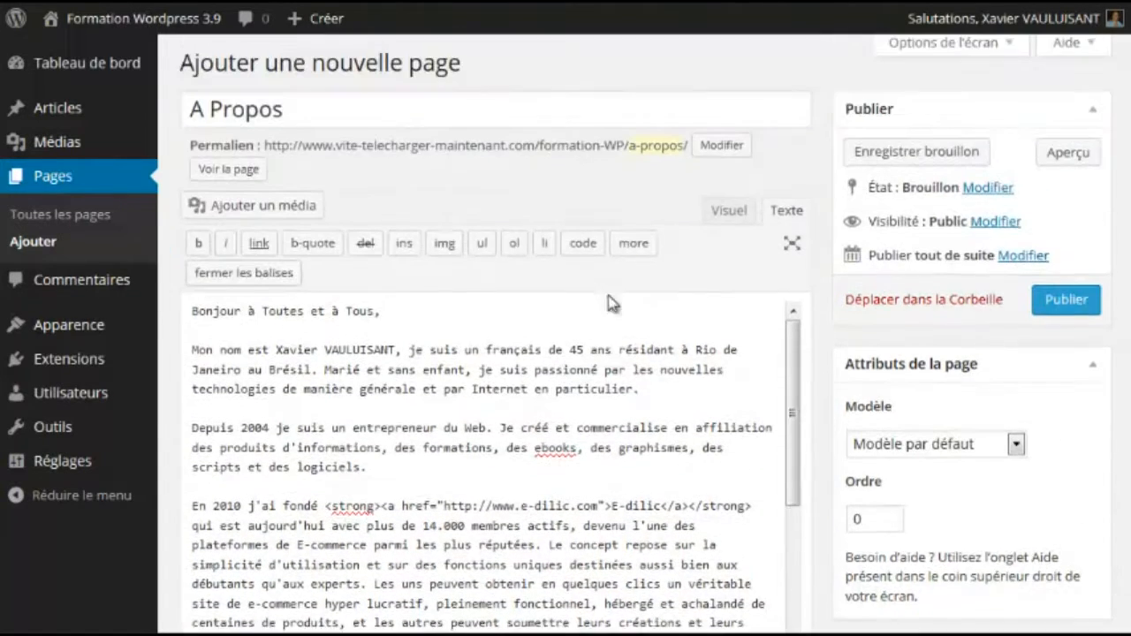
# - Return to the visual view of the page content and enable pasting as plain text, acknowledging the notice
pyautogui.click(740, 221)
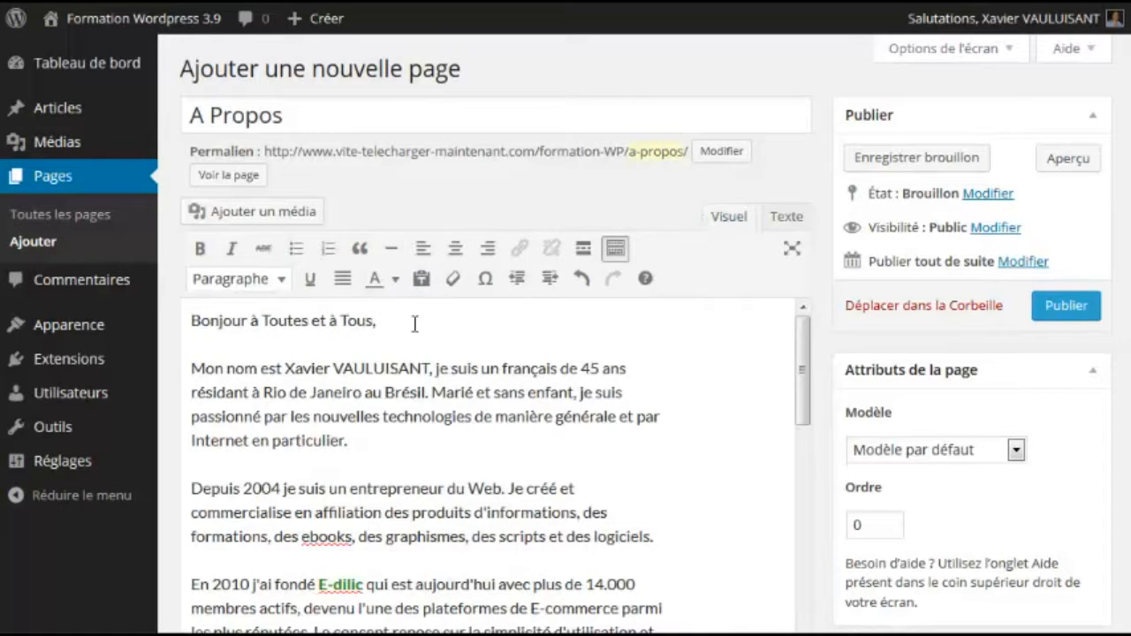
pyautogui.click(421, 280)
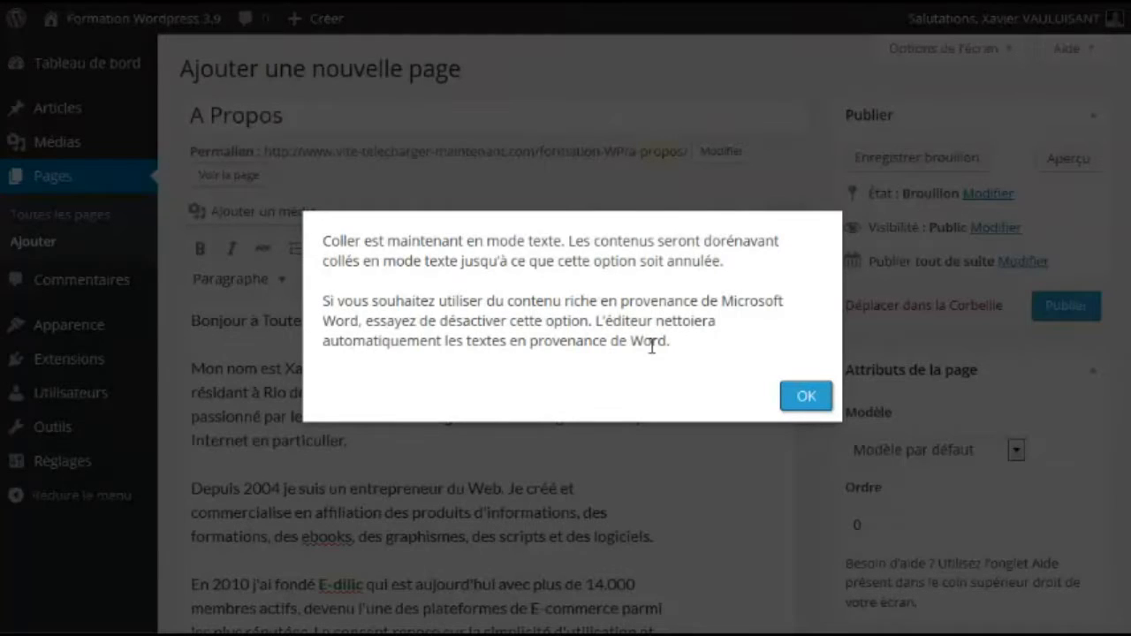
pyautogui.click(806, 398)
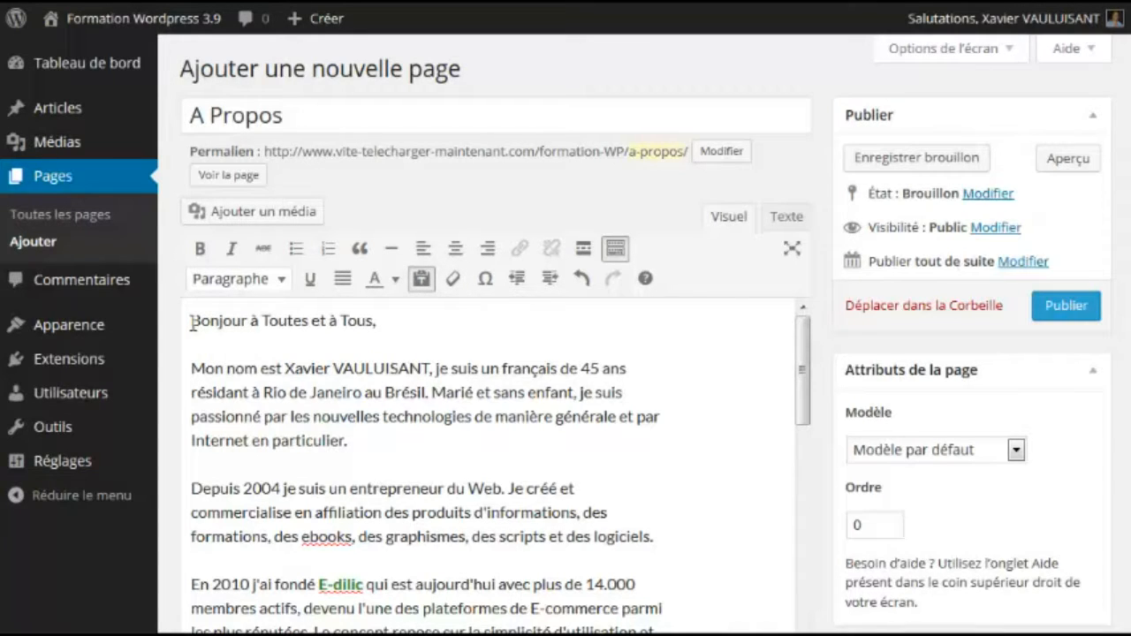
# - Delete the whole page content from "Bonjour à Toutes et à Tous" to "VX Productions"
pyautogui.moveTo(191, 320); pyautogui.dragTo(590, 372)
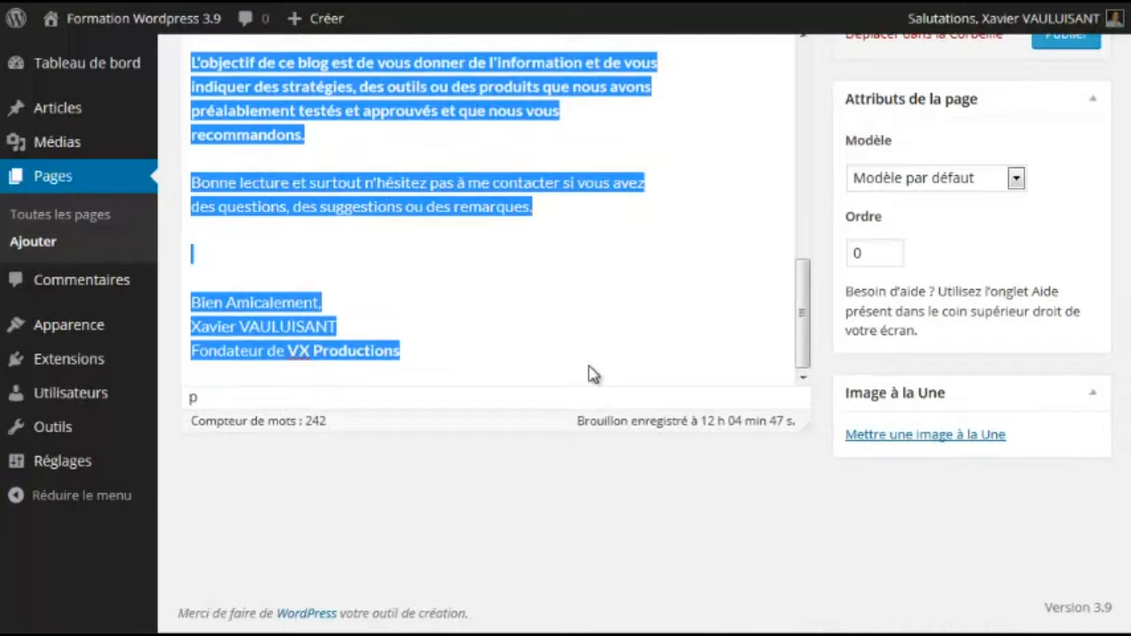
pyautogui.press('Delete')
pyautogui.scroll(5, 565, 415)
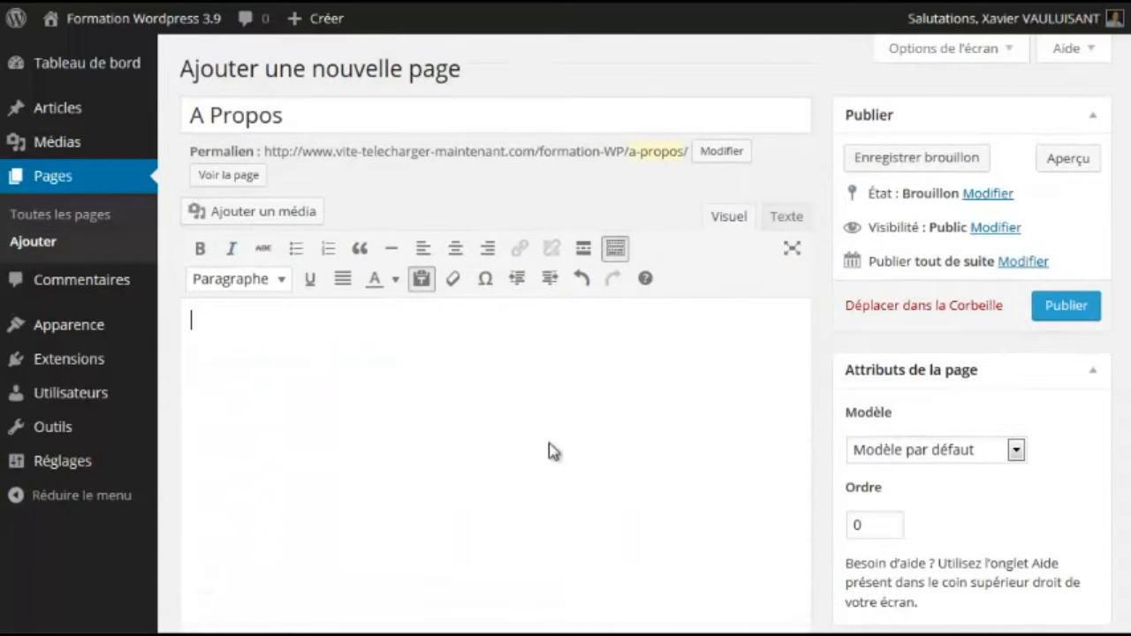
# - Copy the Word document's body text from "Bonjour à Toutes et à Tous" to "VX Productions" and paste it into the WordPress page as plain text
pyautogui.hotkey('alt', 'Tab')
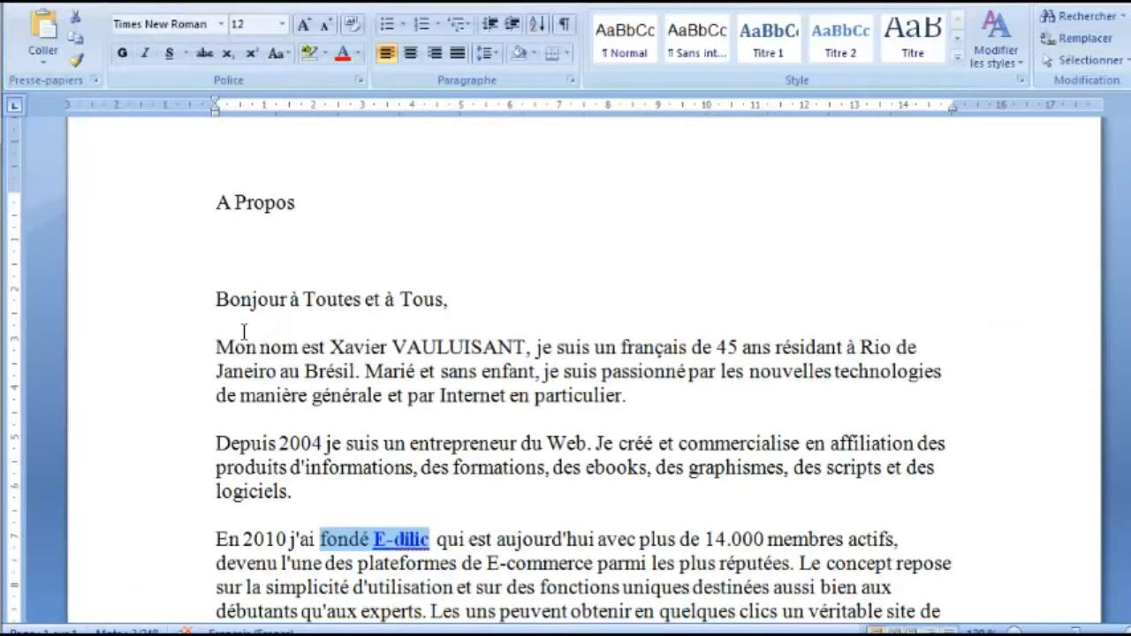
pyautogui.moveTo(216, 300); pyautogui.dragTo(471, 576)
pyautogui.hotkey('ctrl', 'c')
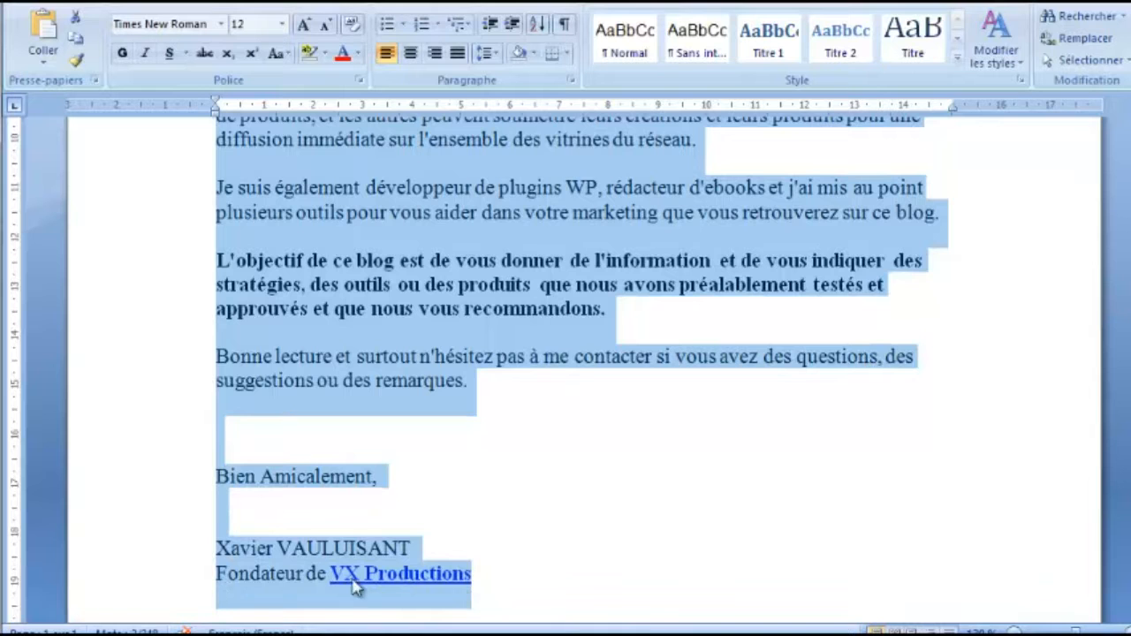
pyautogui.rightClick(387, 296)
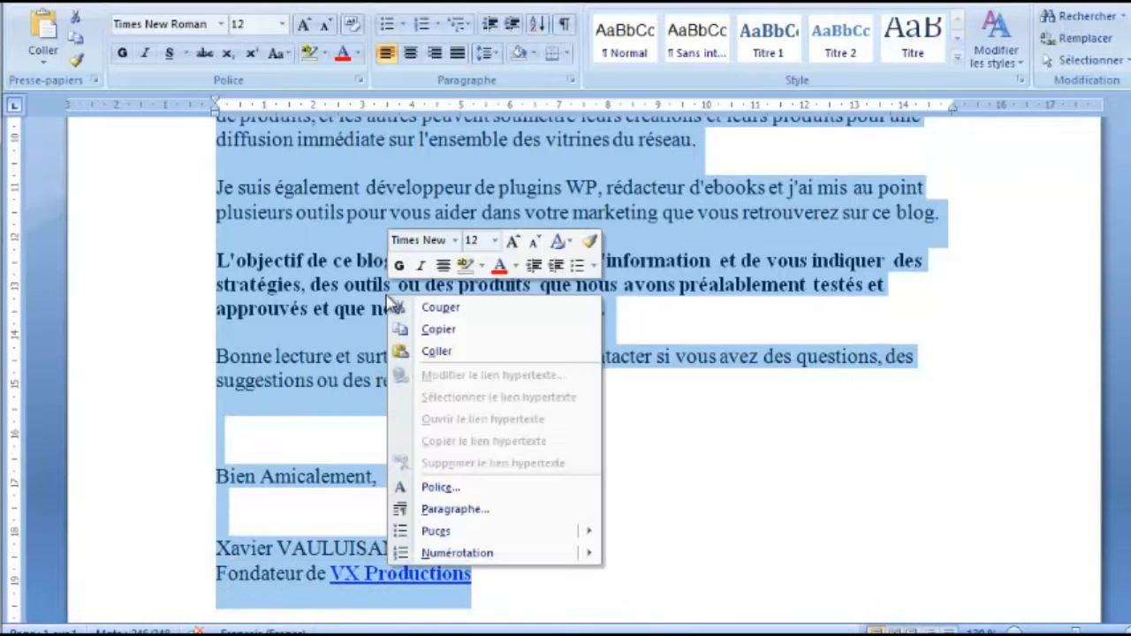
pyautogui.click(440, 331)
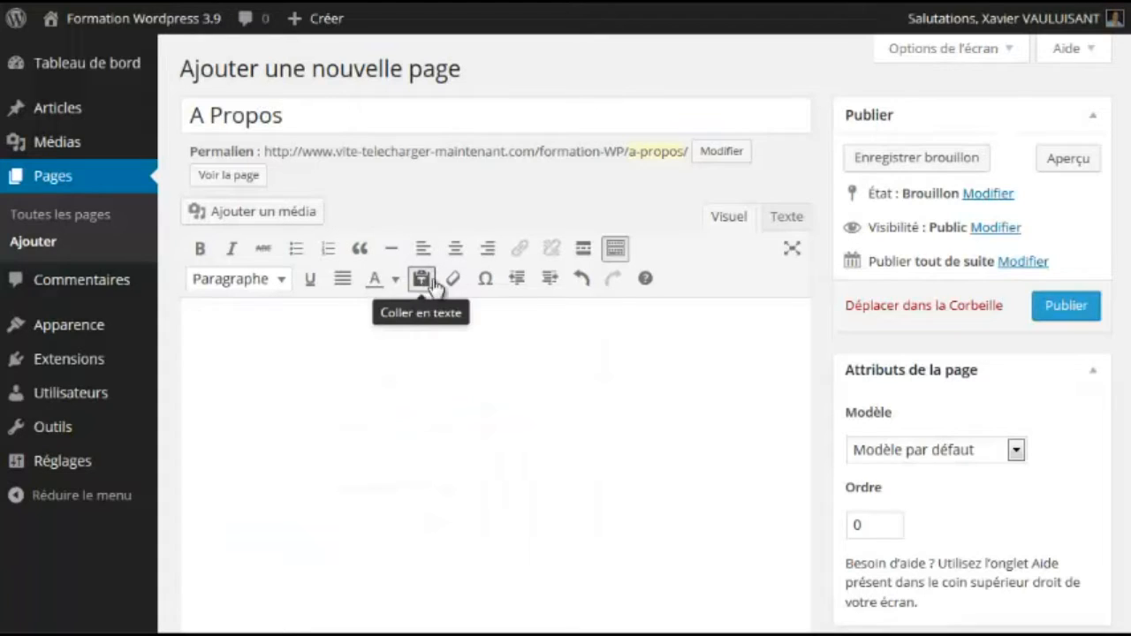
pyautogui.click(422, 279)
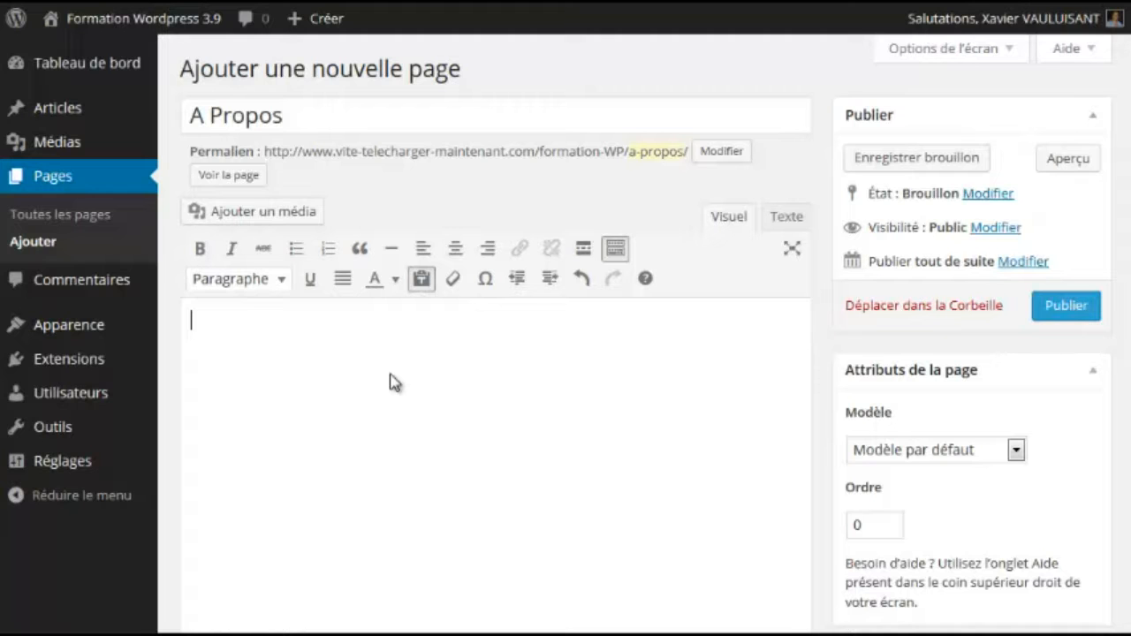
pyautogui.hotkey('ctrl', 'v')
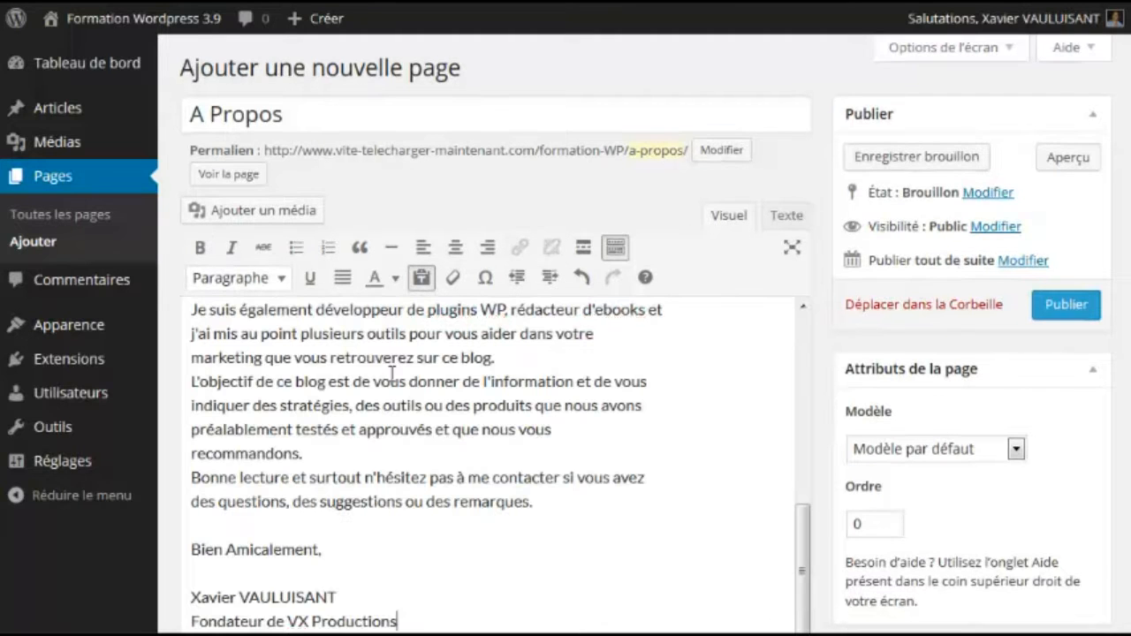
# - Check the plain-text paste for paragraph spacing and for the formatting of "E-dilic", the "Je suis également développeur" paragraph and "VX Productions"
pyautogui.scroll(6, 368, 491)
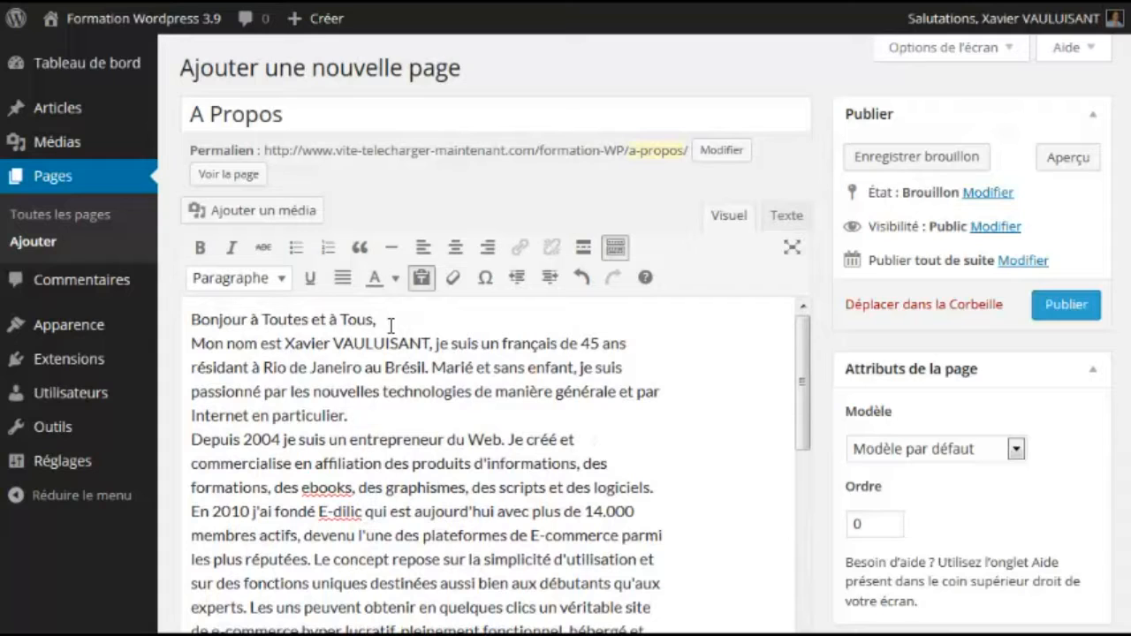
pyautogui.click(391, 324)
pyautogui.click(324, 512)
pyautogui.moveTo(335, 510); pyautogui.dragTo(362, 512)
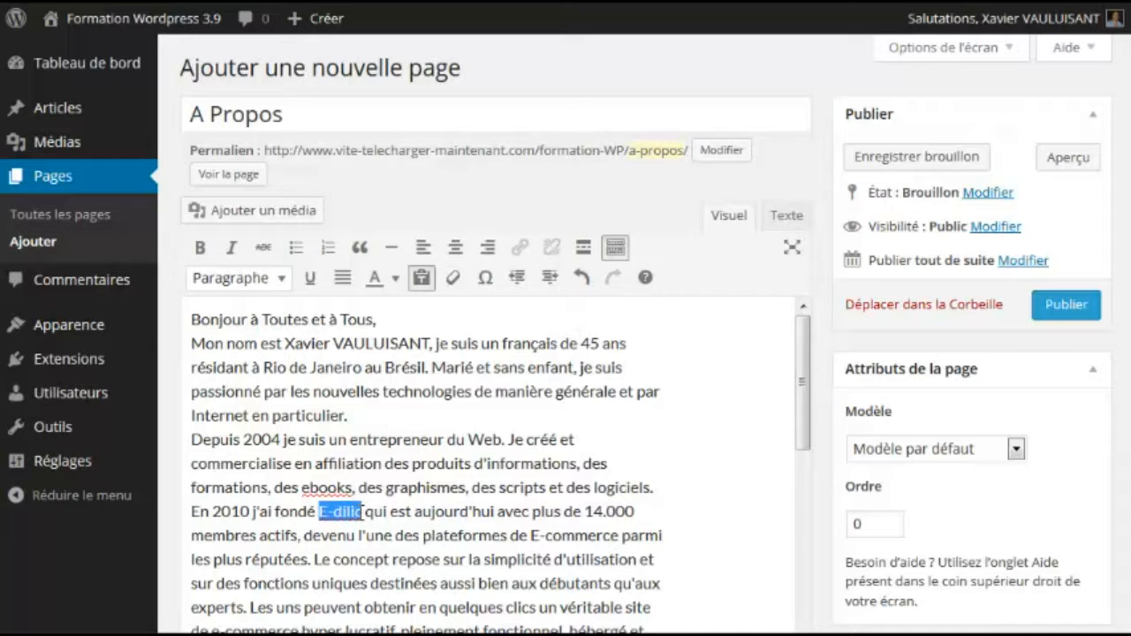
pyautogui.scroll(-5, 421, 497)
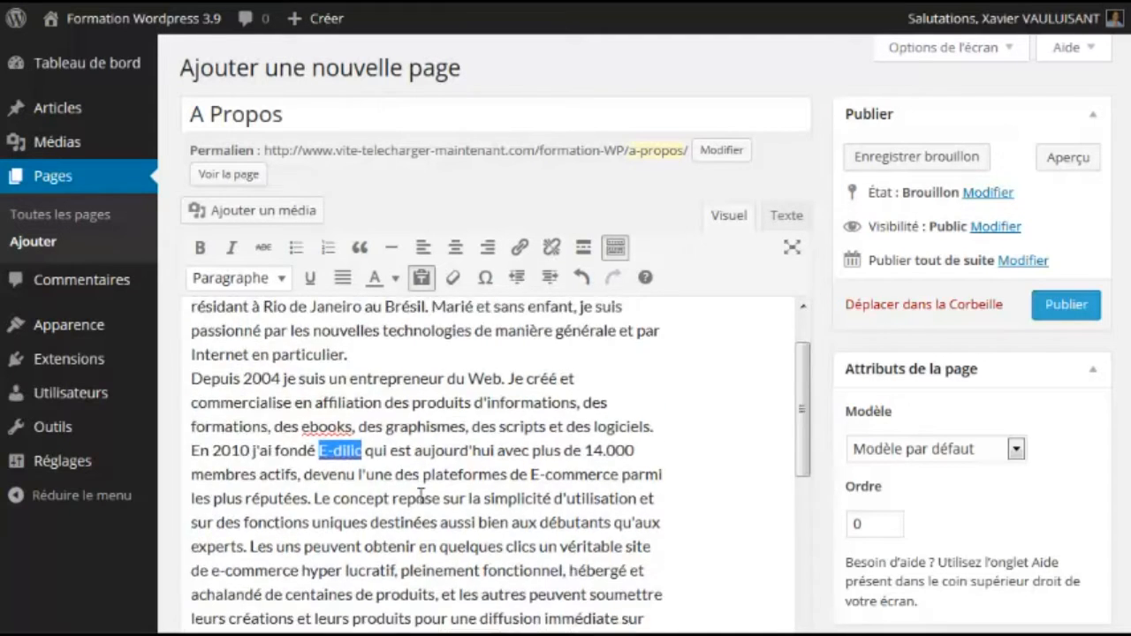
pyautogui.click(192, 389)
pyautogui.moveTo(193, 388); pyautogui.dragTo(501, 443)
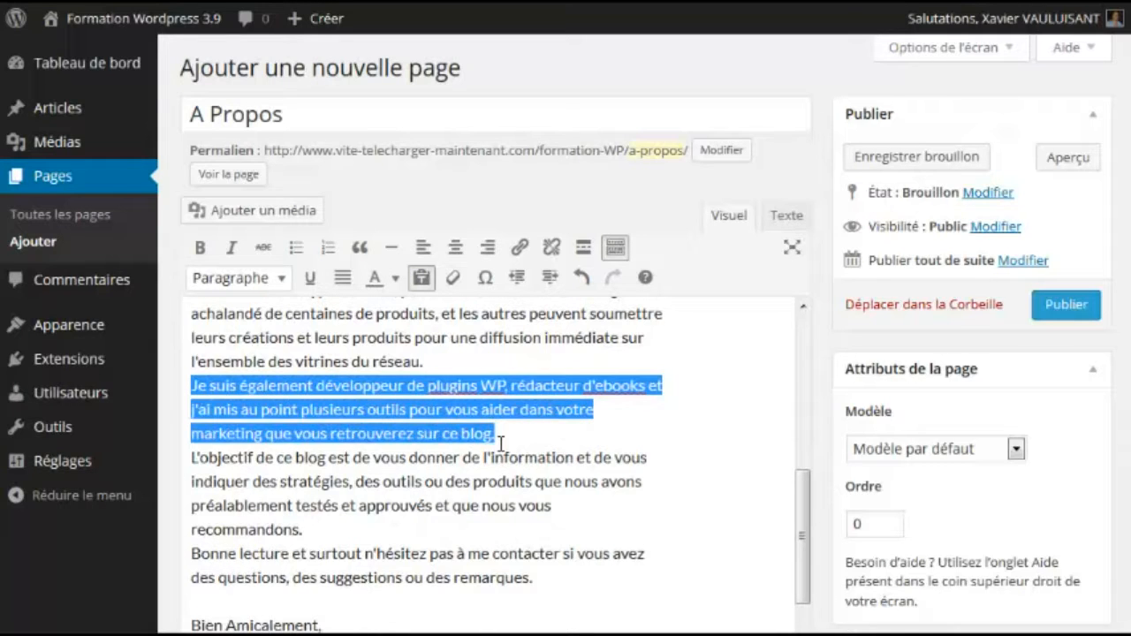
pyautogui.scroll(-1, 366, 535)
pyautogui.moveTo(288, 621); pyautogui.dragTo(415, 625)
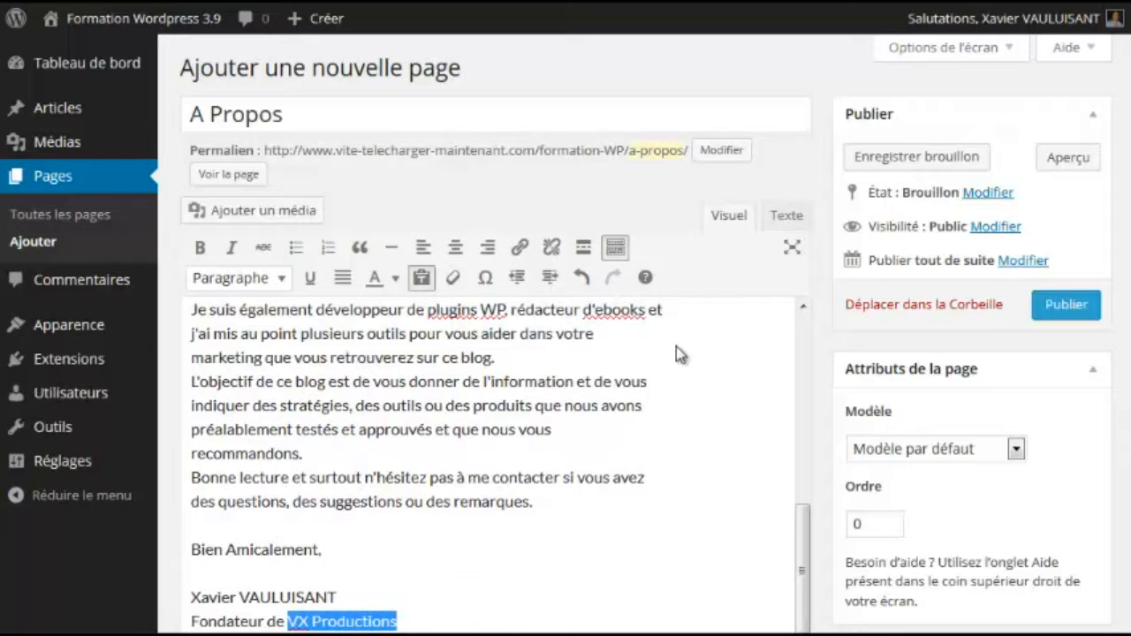
# - Review the HTML code of the plain-text paste from beginning to end, and return to the visual view
pyautogui.click(785, 216)
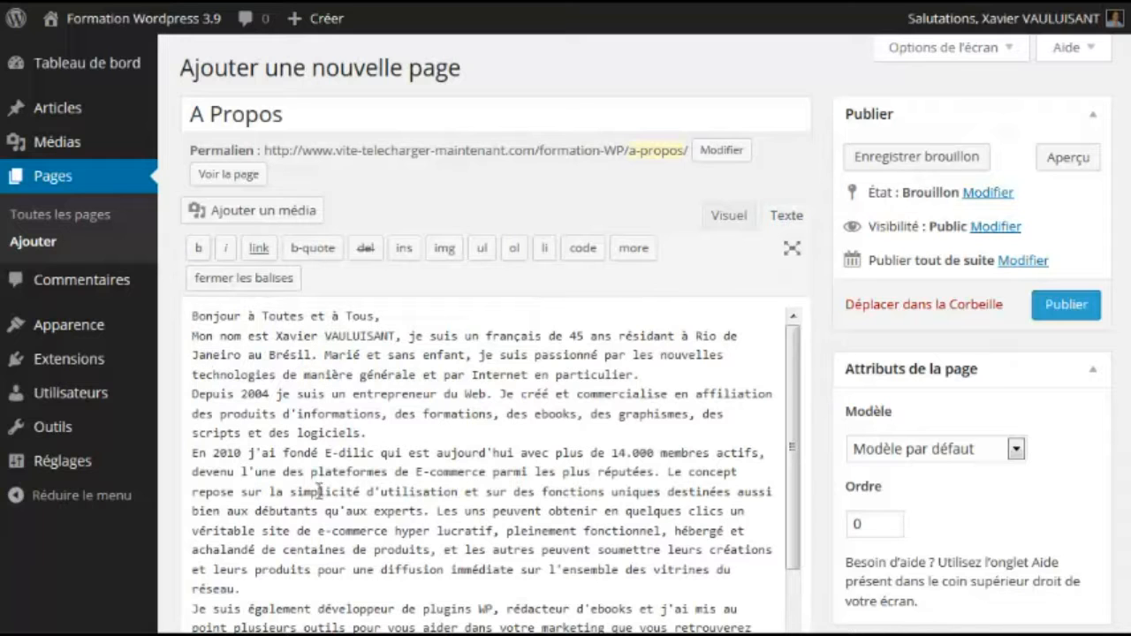
pyautogui.scroll(-3, 319, 491)
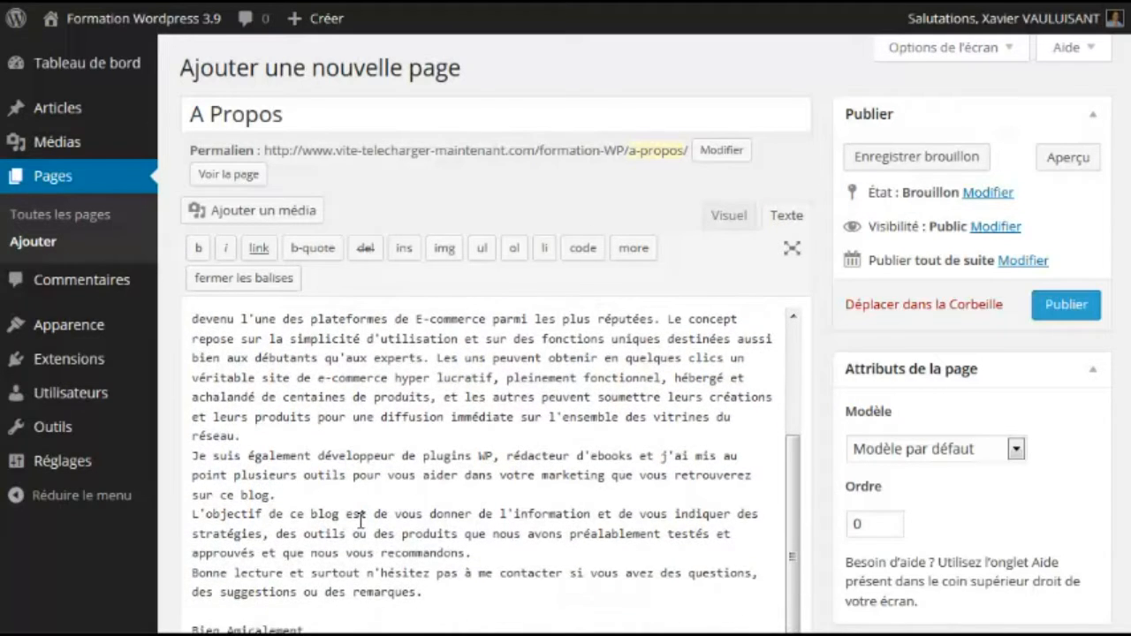
pyautogui.scroll(-5, 374, 537)
pyautogui.scroll(8, 455, 380)
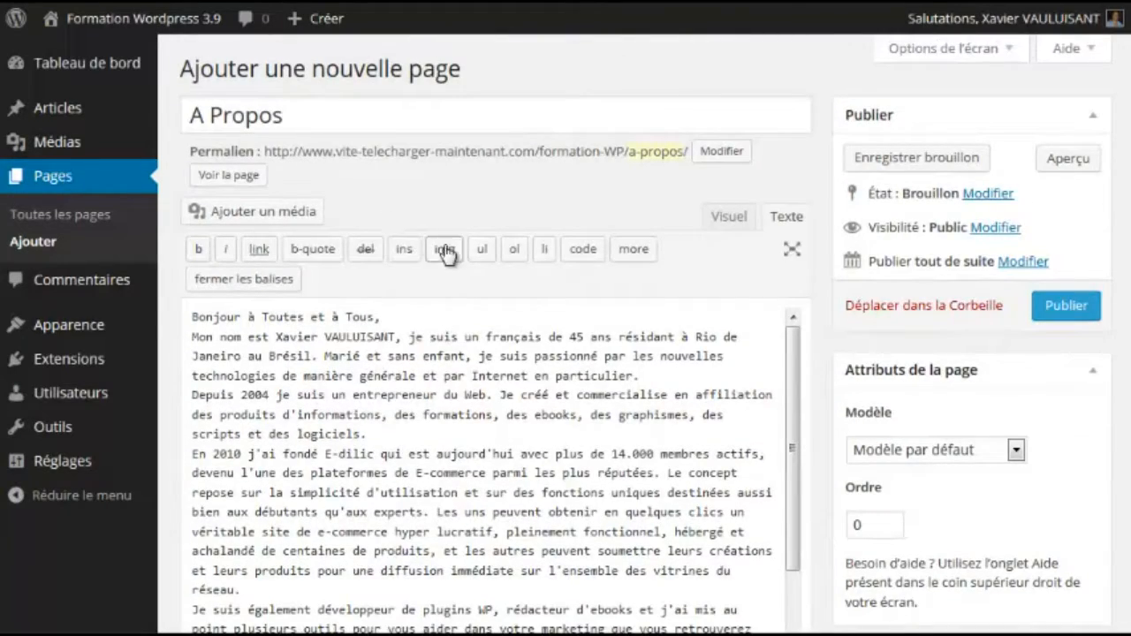
pyautogui.click(726, 221)
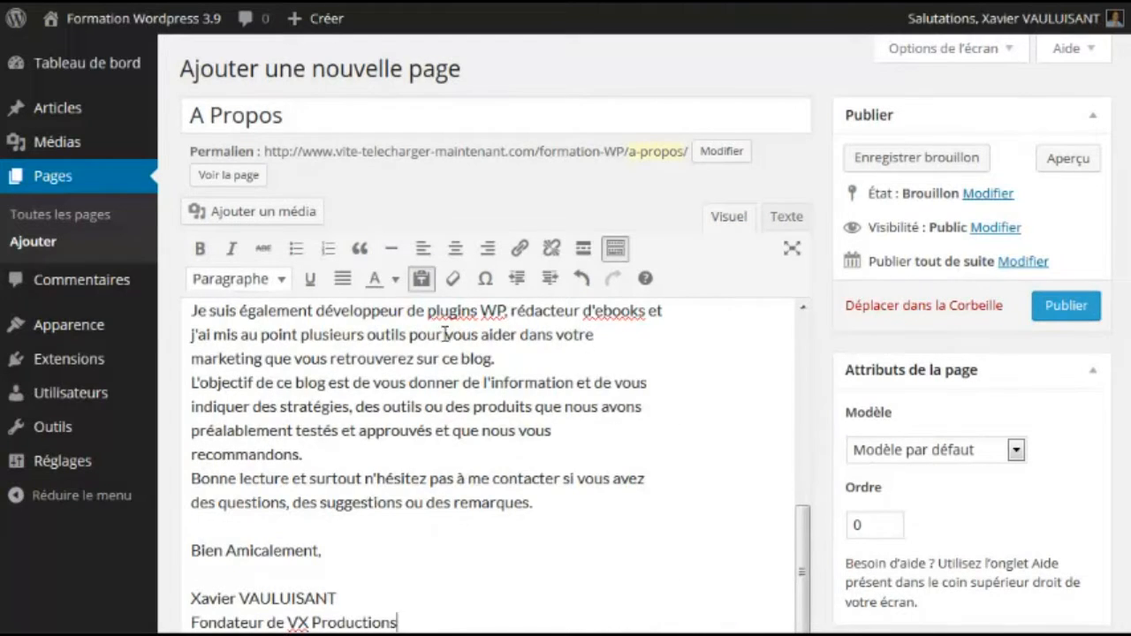
# - Undo the plain-text paste and the preceding deletion to restore the formatted page content
pyautogui.scroll(5, 256, 369)
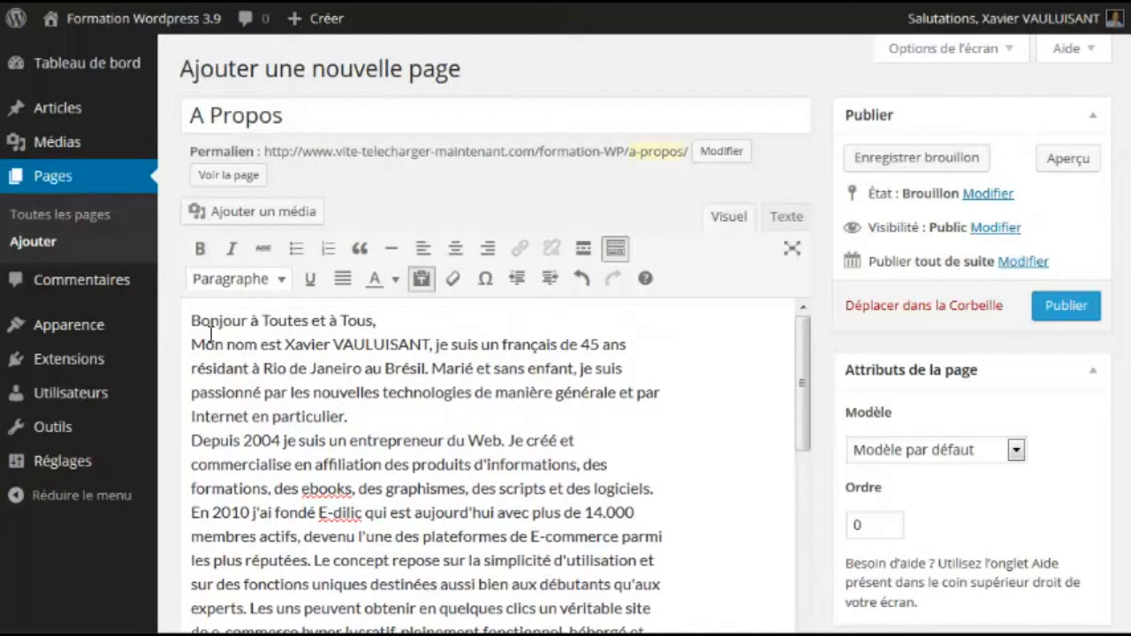
pyautogui.moveTo(189, 320); pyautogui.dragTo(236, 448)
pyautogui.scroll(-5, 512, 583)
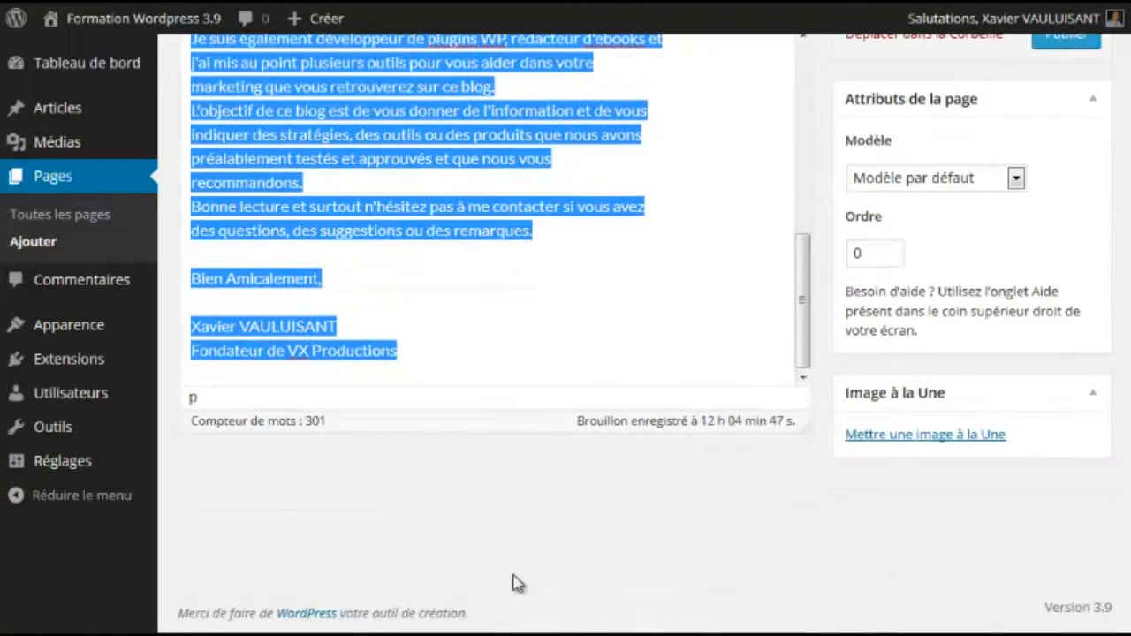
pyautogui.scroll(5, 699, 339)
pyautogui.scroll(5, 740, 292)
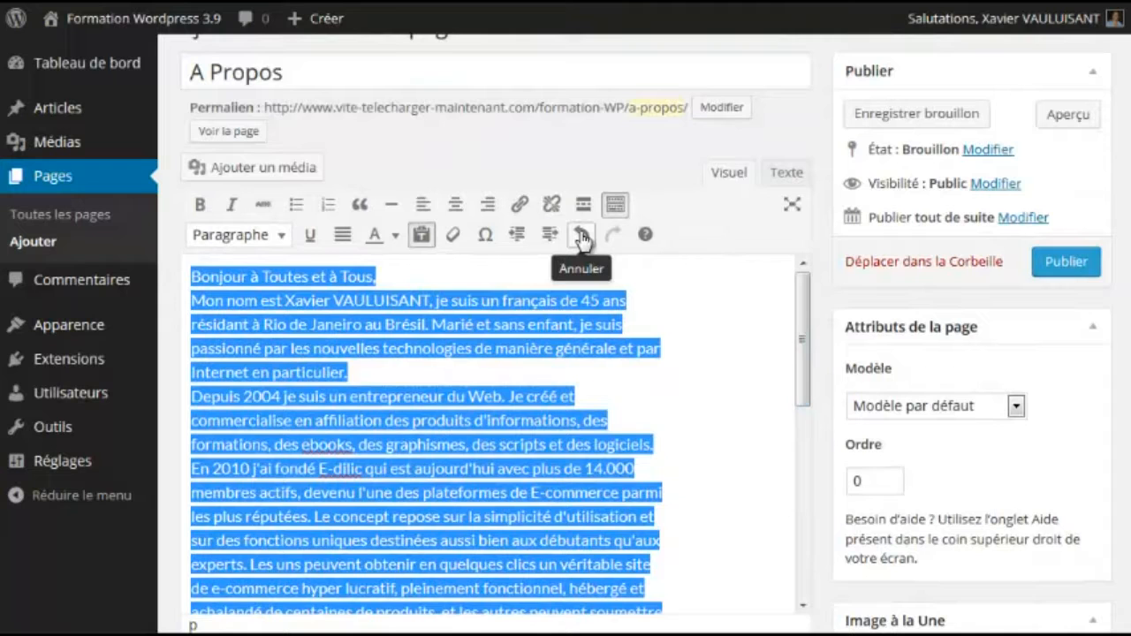
pyautogui.click(581, 236)
pyautogui.click(581, 237)
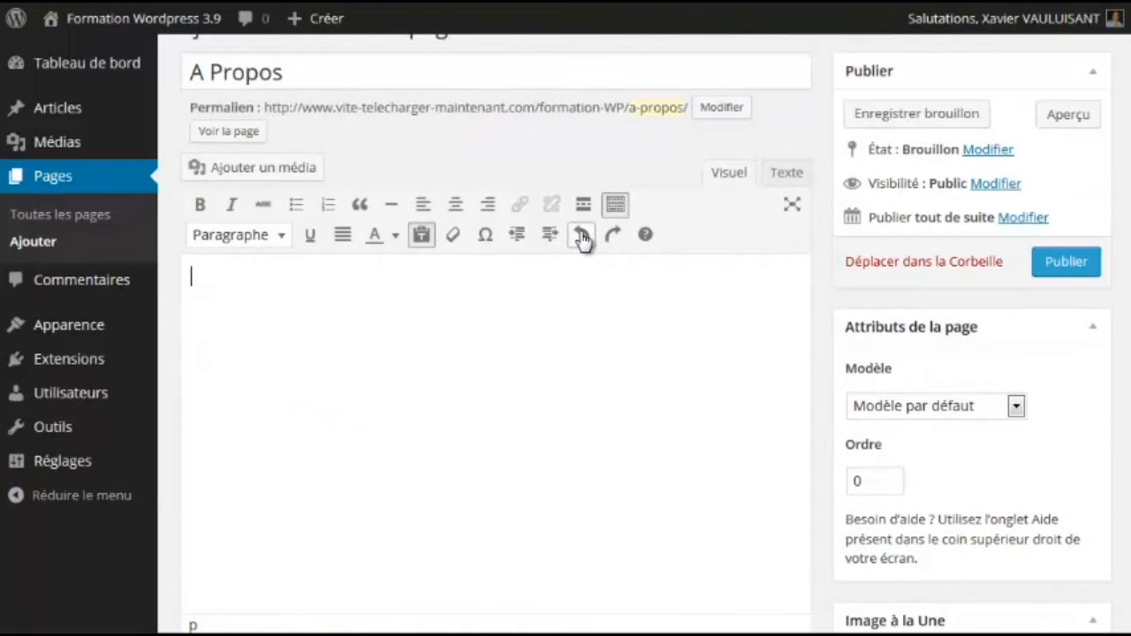
pyautogui.click(581, 237)
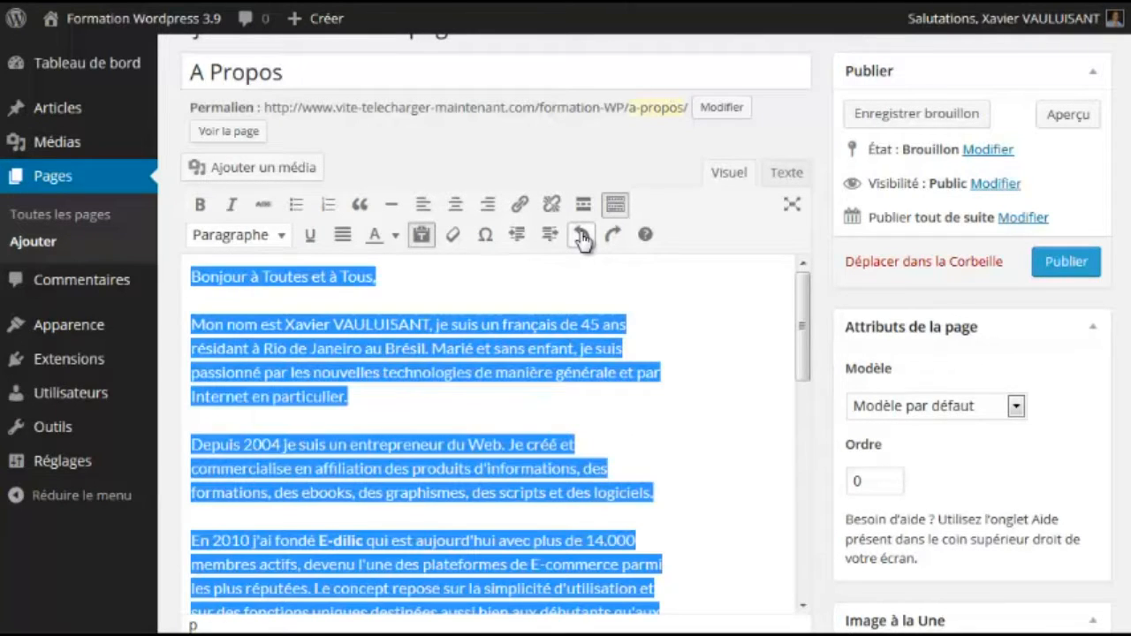
pyautogui.click(686, 441)
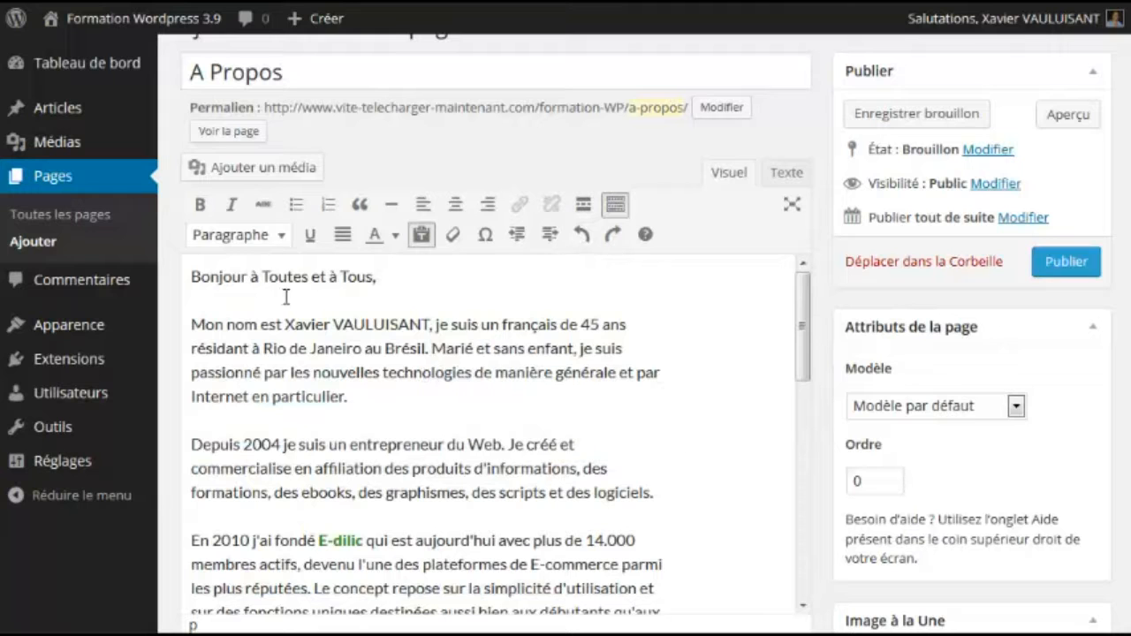
# - Replace the page's entire text with a fresh copy of the Word document's body text, pasted with its formatting and with plain-text mode off
pyautogui.moveTo(191, 275); pyautogui.dragTo(191, 623)
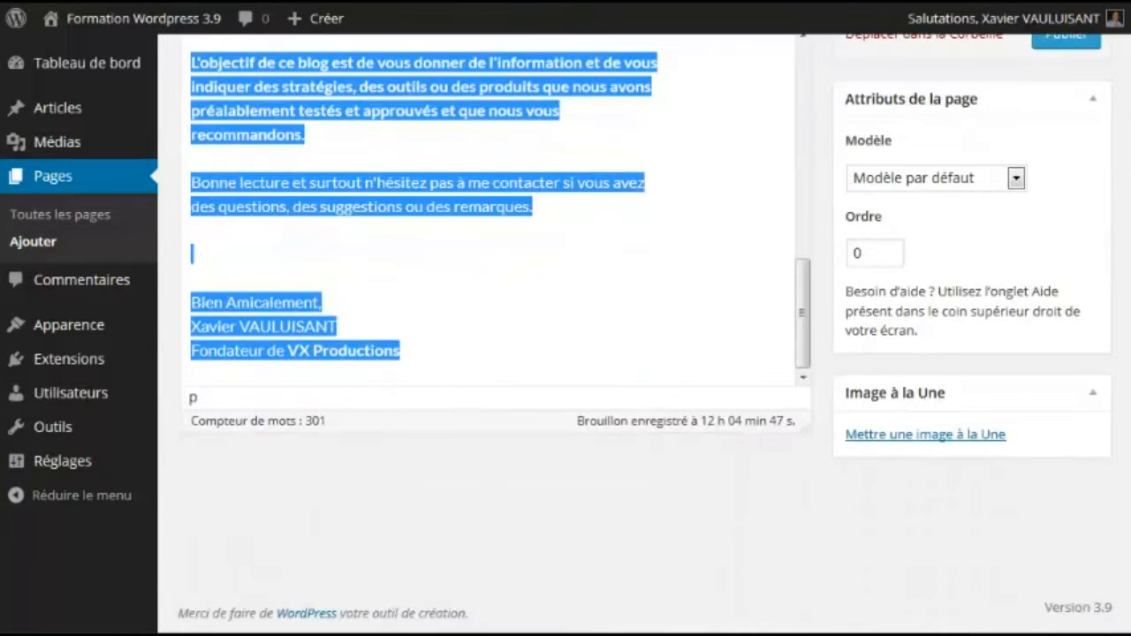
pyautogui.hotkey('ctrl', 'x')
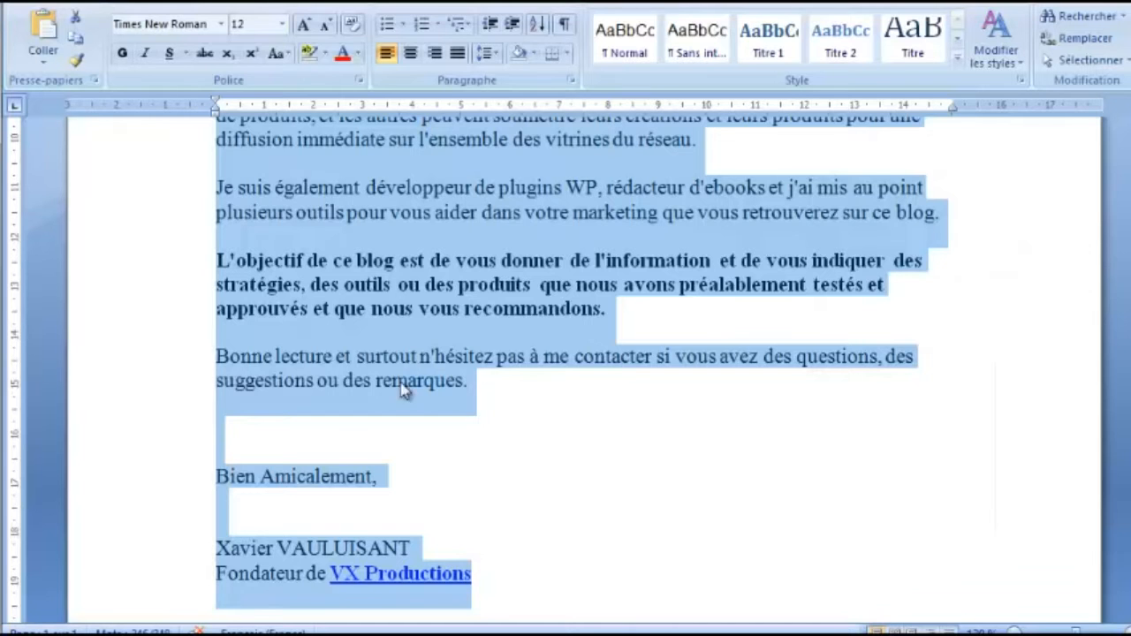
pyautogui.rightClick(417, 298)
pyautogui.click(464, 326)
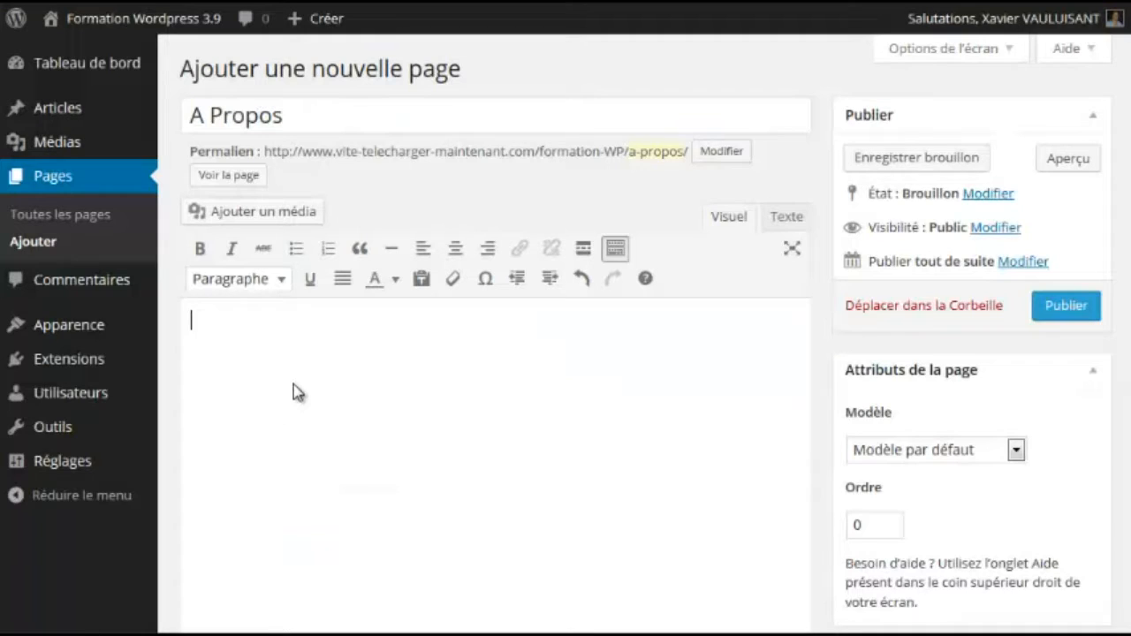
pyautogui.hotkey('ctrl', 'v')
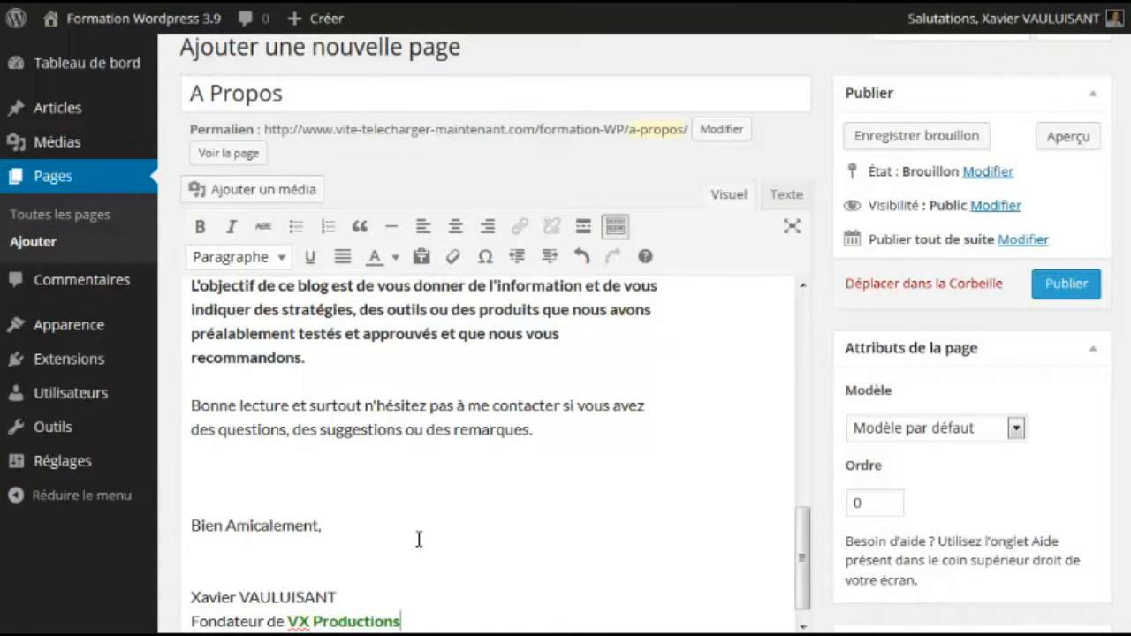
pyautogui.scroll(-1, 410, 629)
pyautogui.scroll(5, 384, 507)
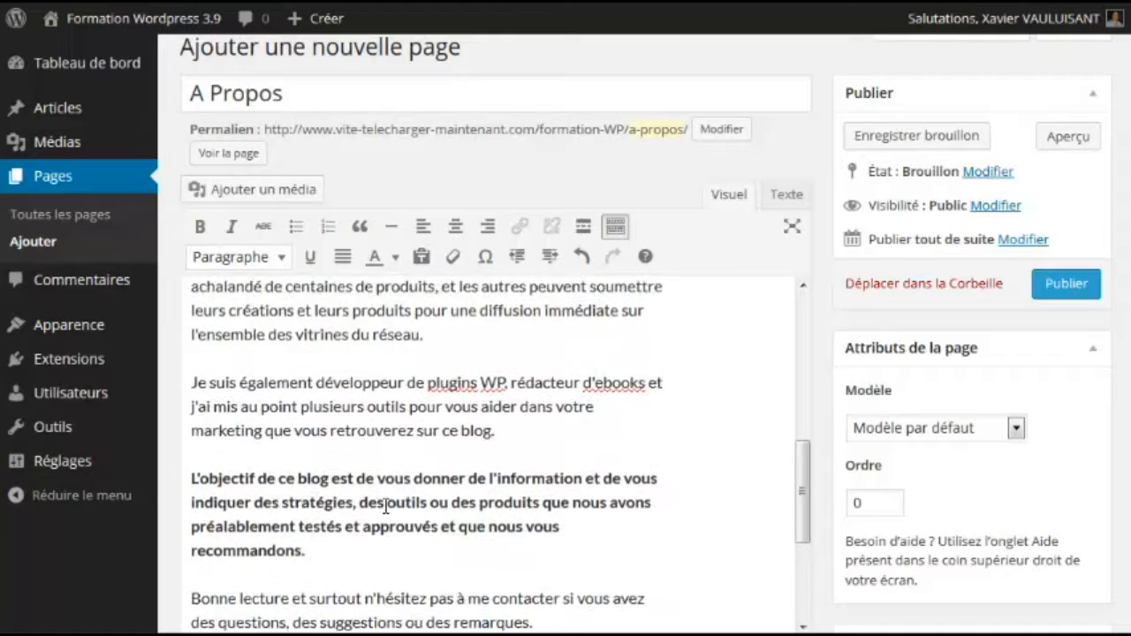
pyautogui.scroll(5, 450, 516)
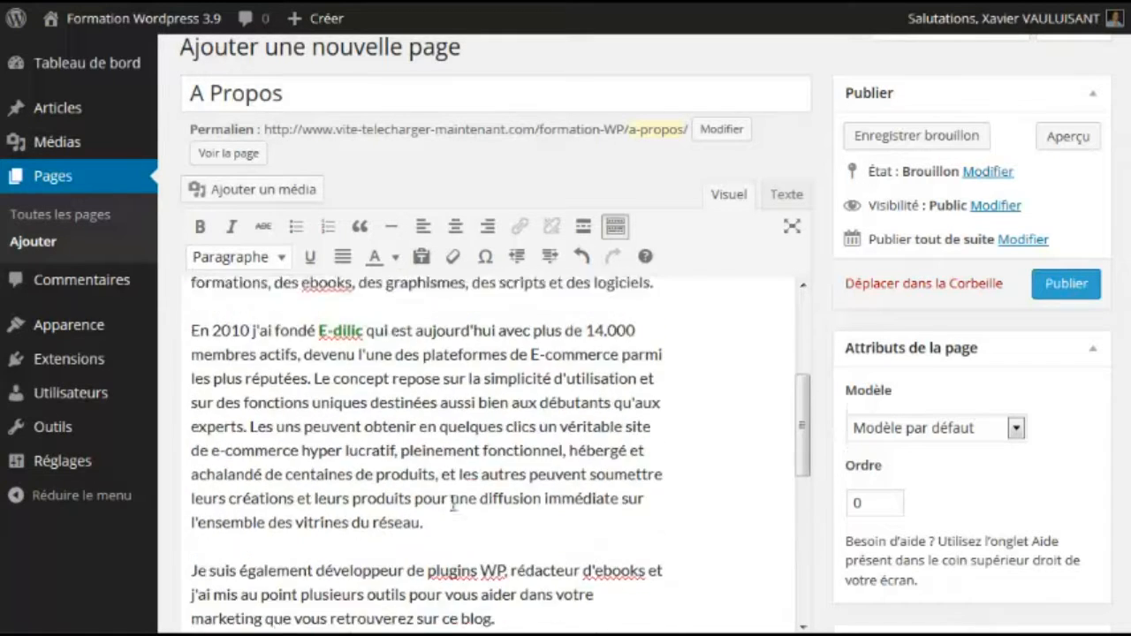
pyautogui.scroll(4, 334, 458)
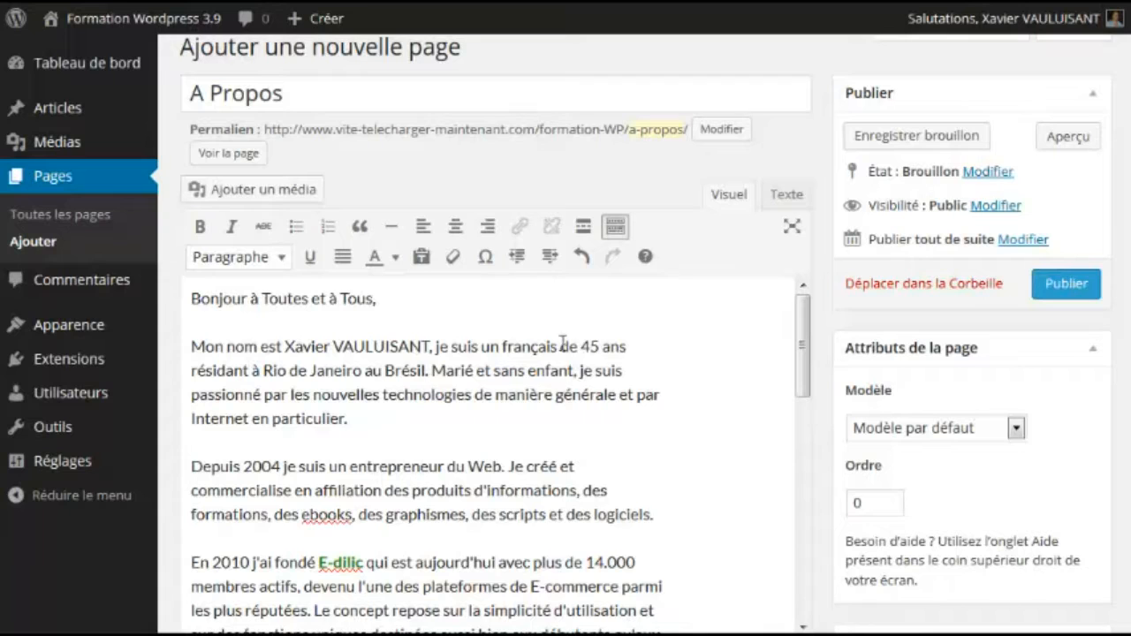
# - Examine the editor's basic and extended formatting tools, including the paragraph and heading styles and the text colour palette
pyautogui.click(615, 228)
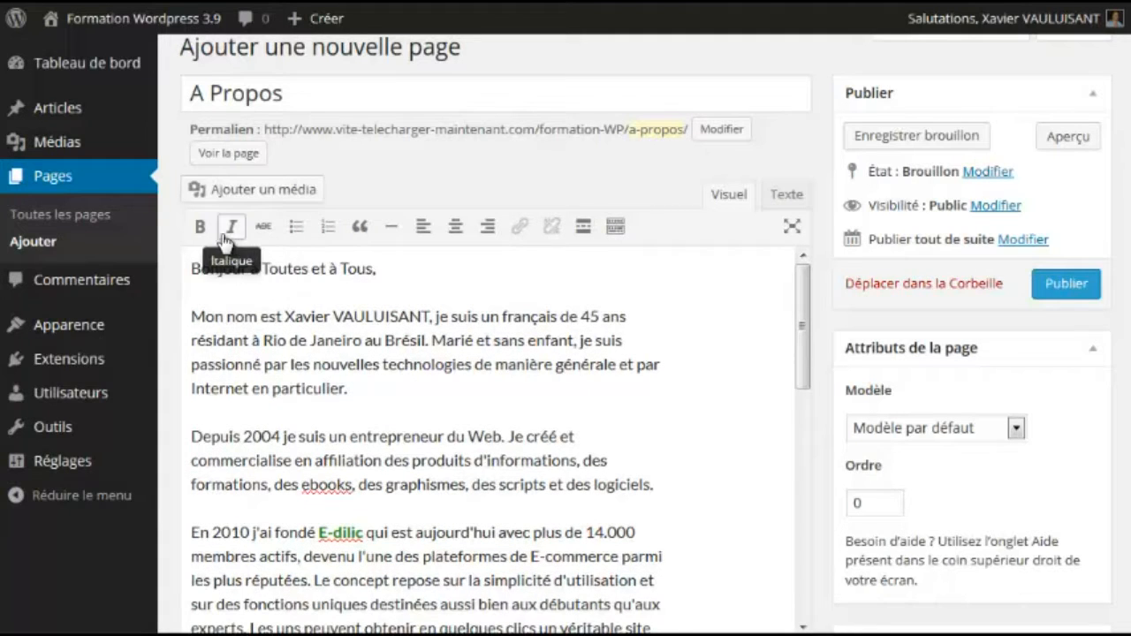
pyautogui.click(615, 230)
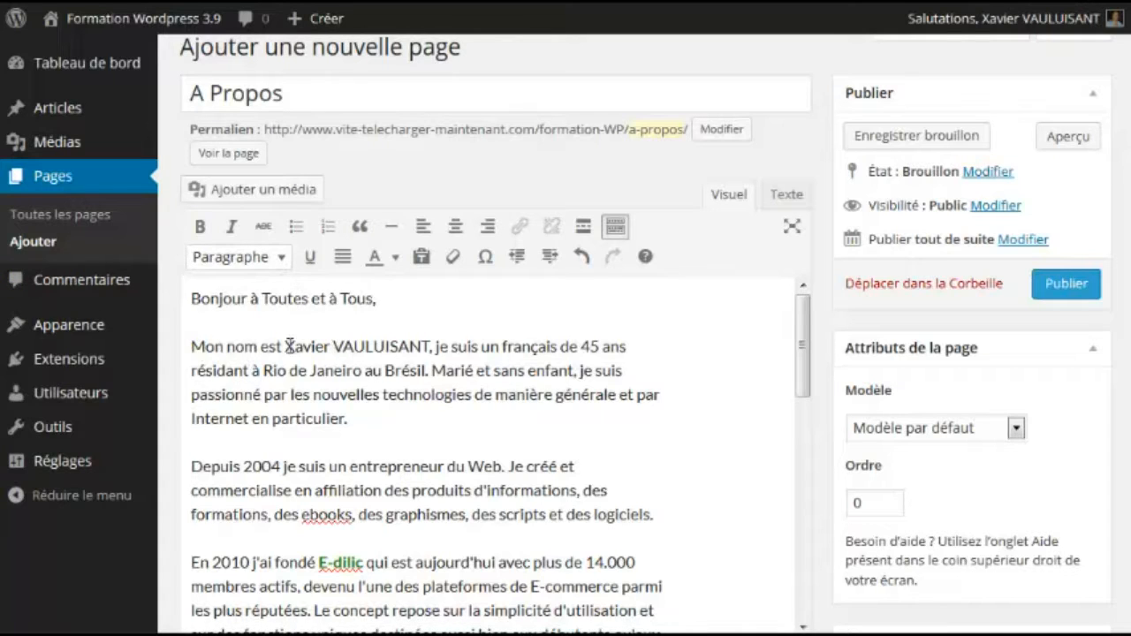
pyautogui.moveTo(284, 346); pyautogui.dragTo(430, 348)
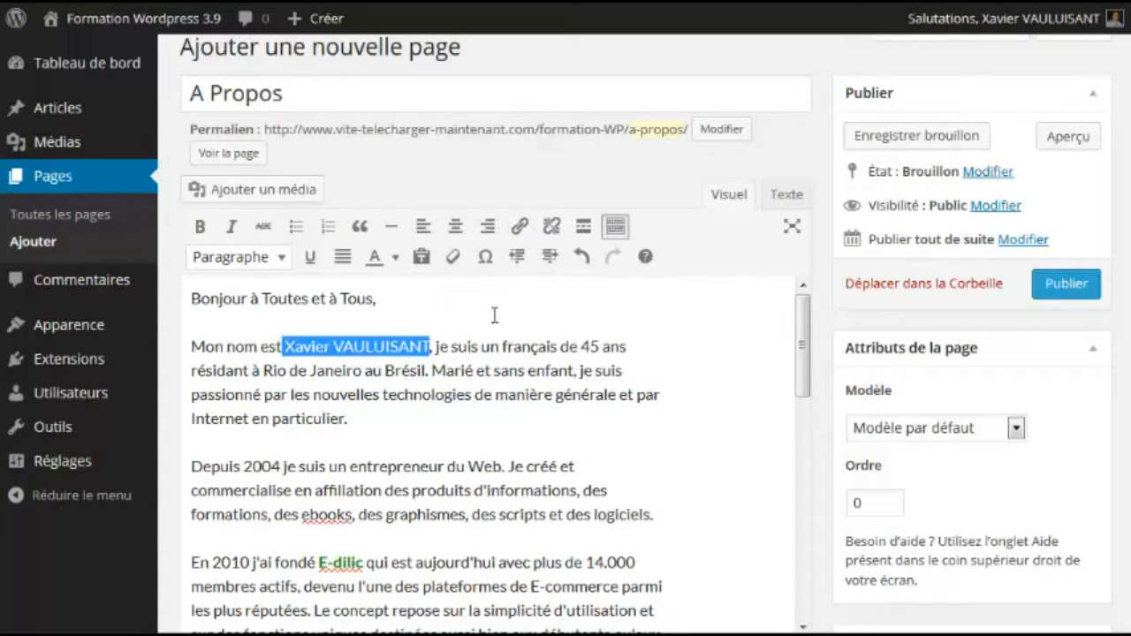
pyautogui.click(283, 258)
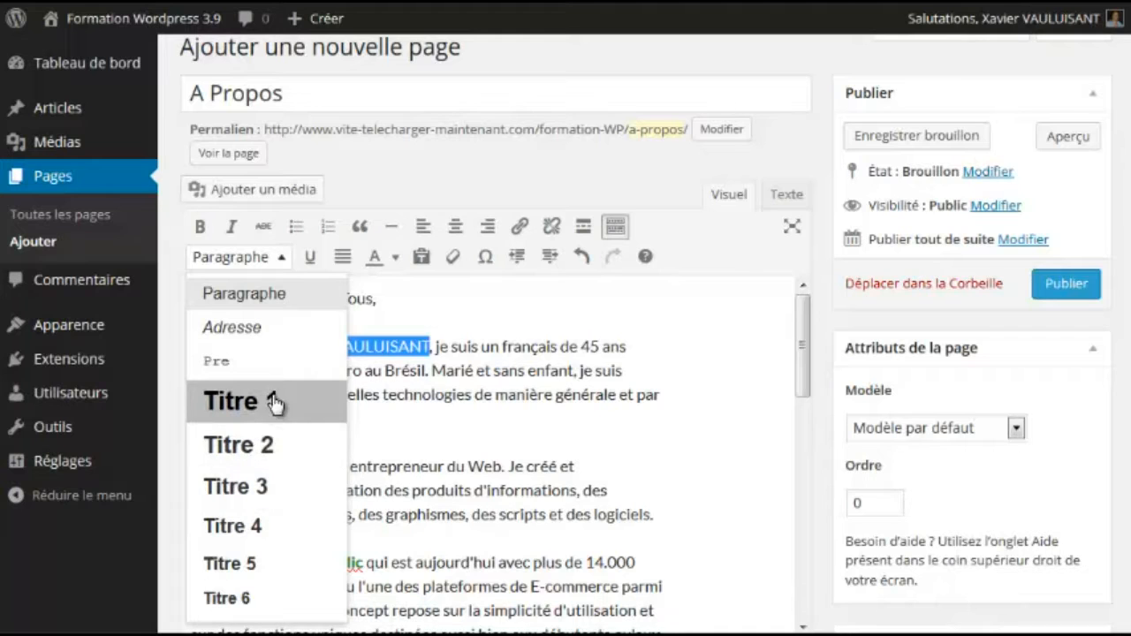
pyautogui.click(496, 422)
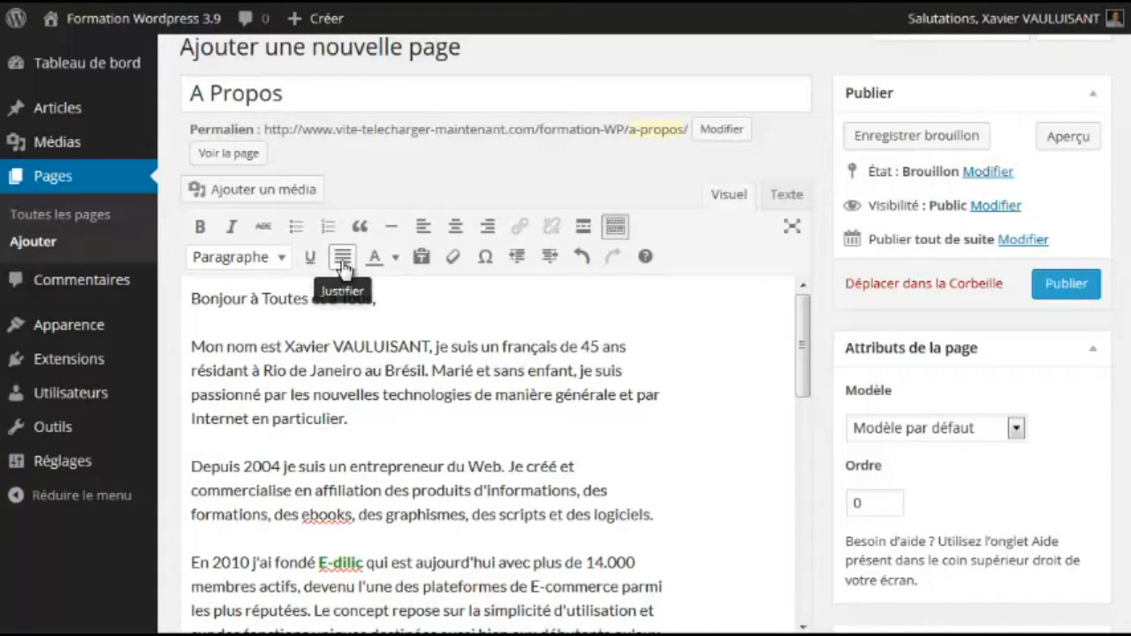
pyautogui.click(396, 259)
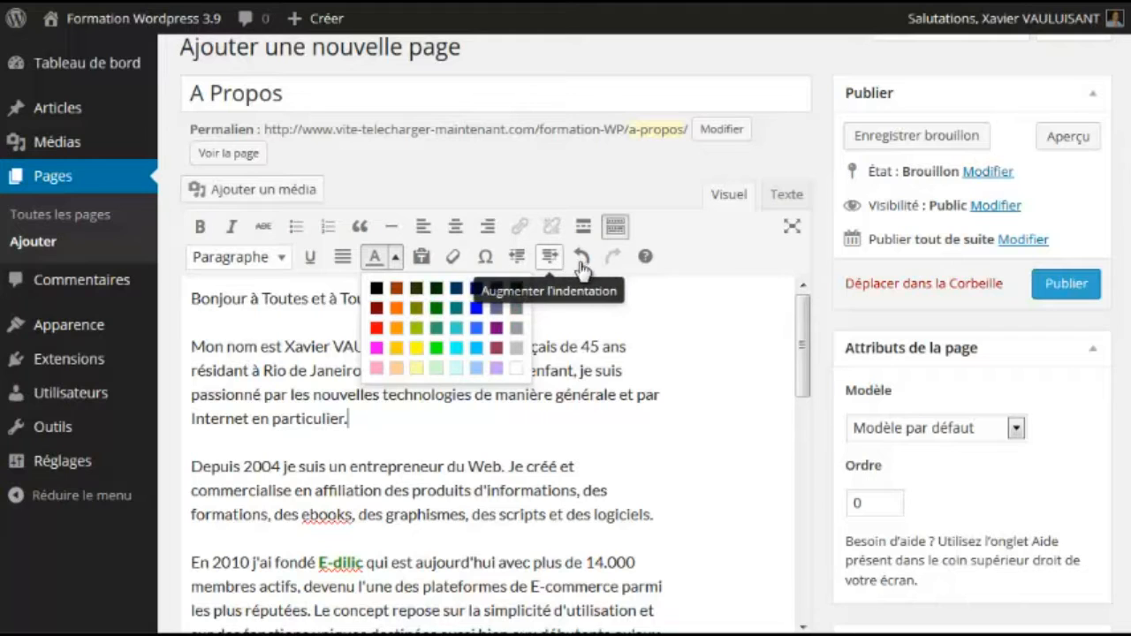
pyautogui.click(707, 358)
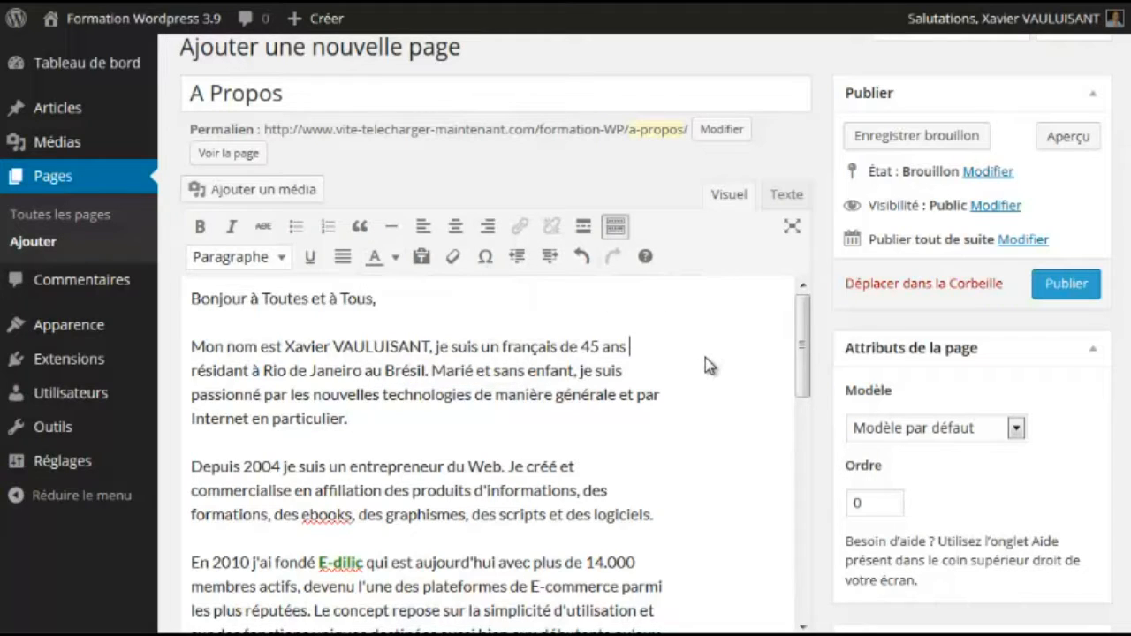
# - View the page text in distraction-free writing mode down to the signature, and return to the standard editor
pyautogui.click(792, 232)
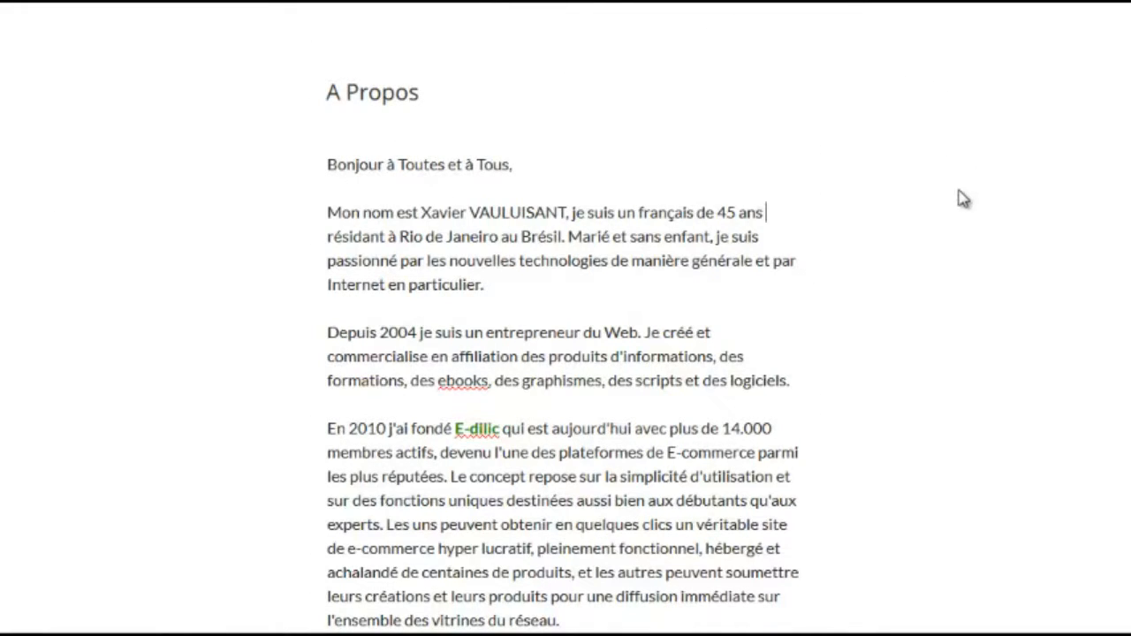
pyautogui.scroll(-2, 959, 281)
pyautogui.scroll(-5, 960, 281)
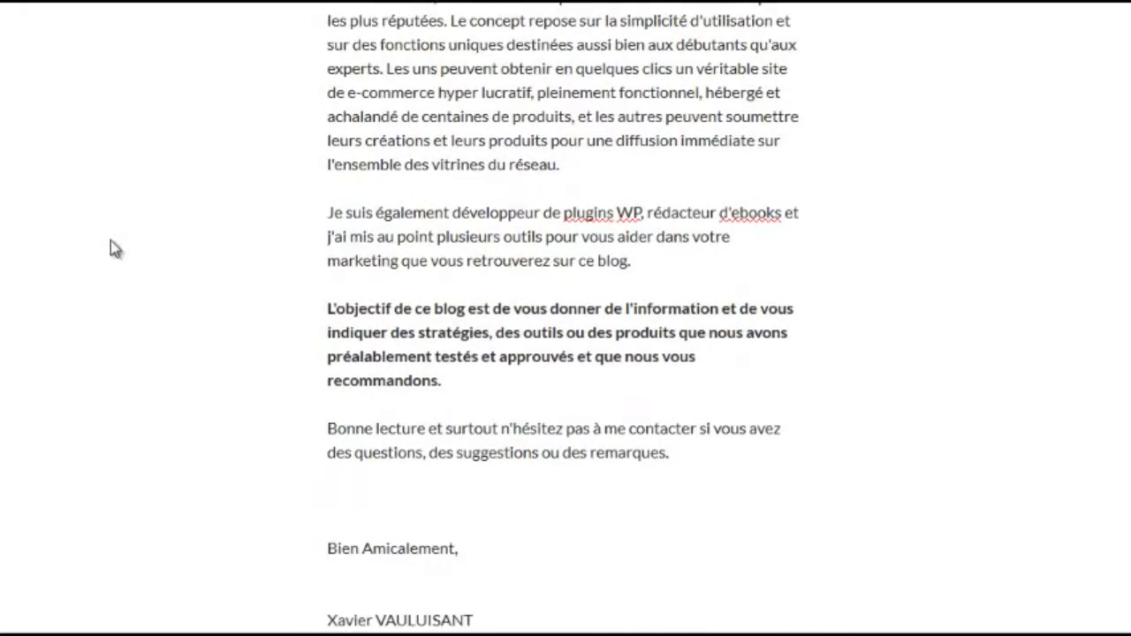
pyautogui.click(78, 27)
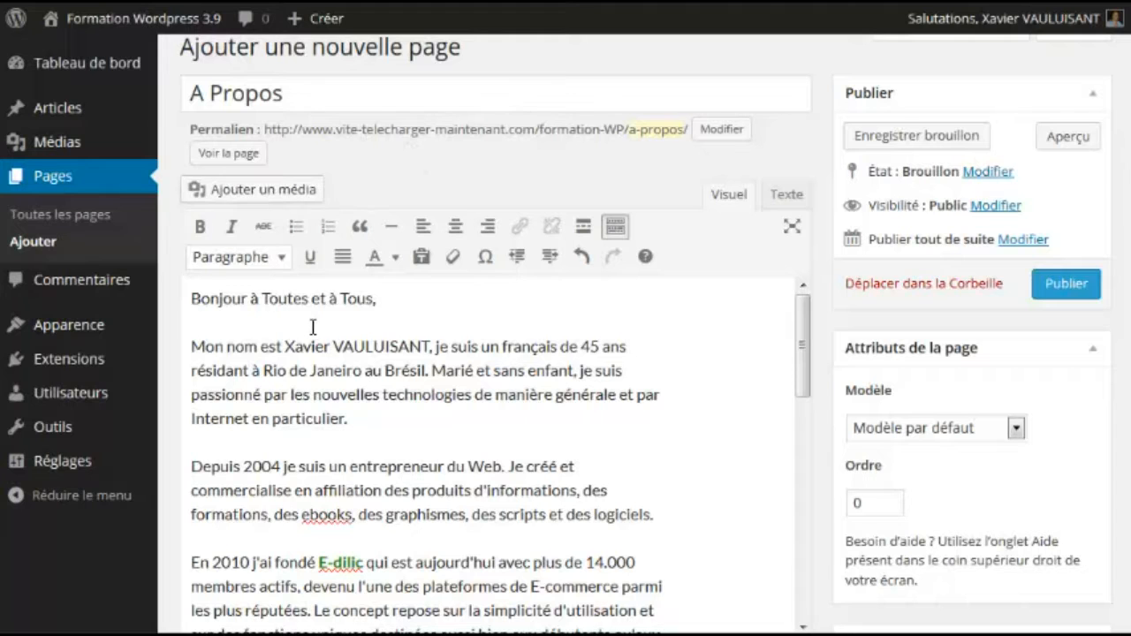
# - Insert an extra blank line between "Bien Amicalement," and the author's name in the signature
pyautogui.scroll(-4, 255, 365)
pyautogui.scroll(-12, 255, 366)
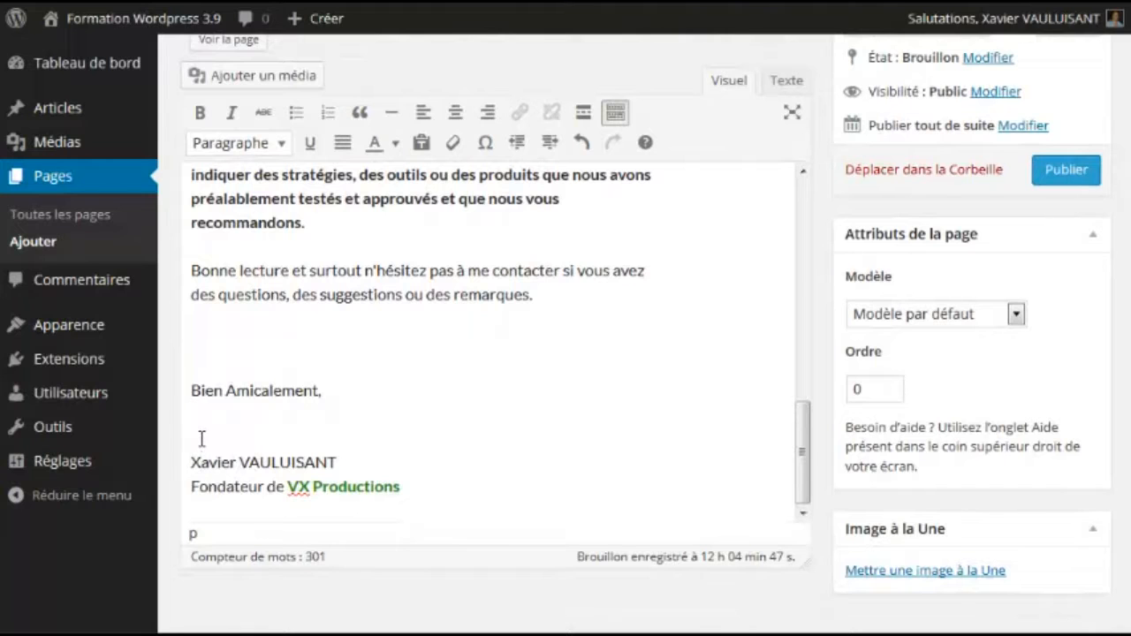
pyautogui.click(193, 462)
pyautogui.press('Return')
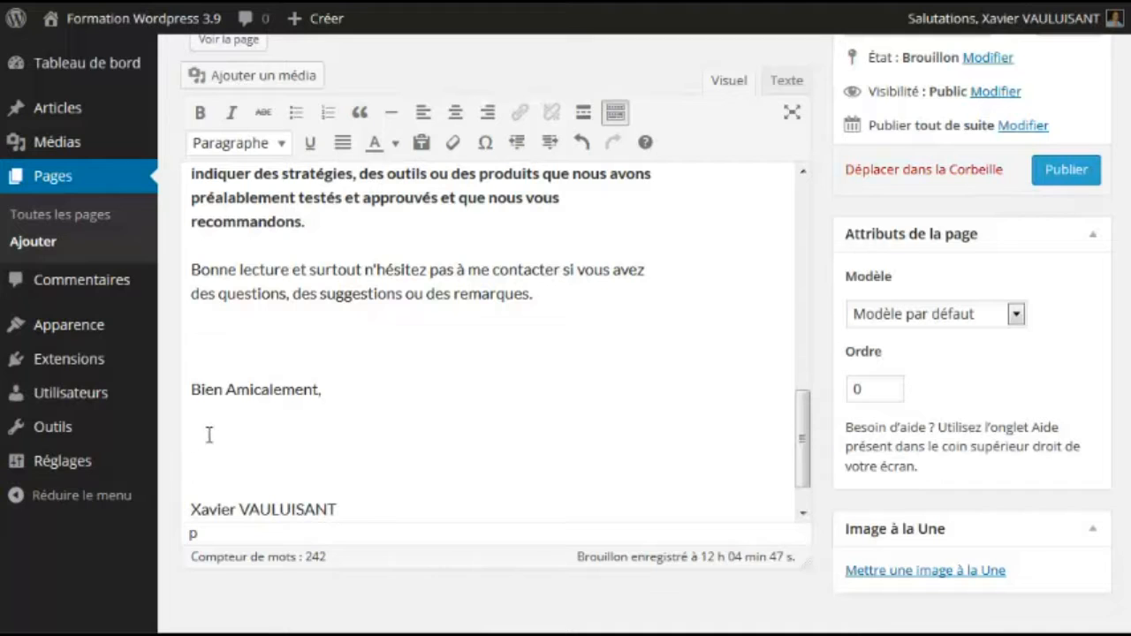
# - Open media insertion for the page and review the file upload, media library and web address options
pyautogui.scroll(2, 457, 221)
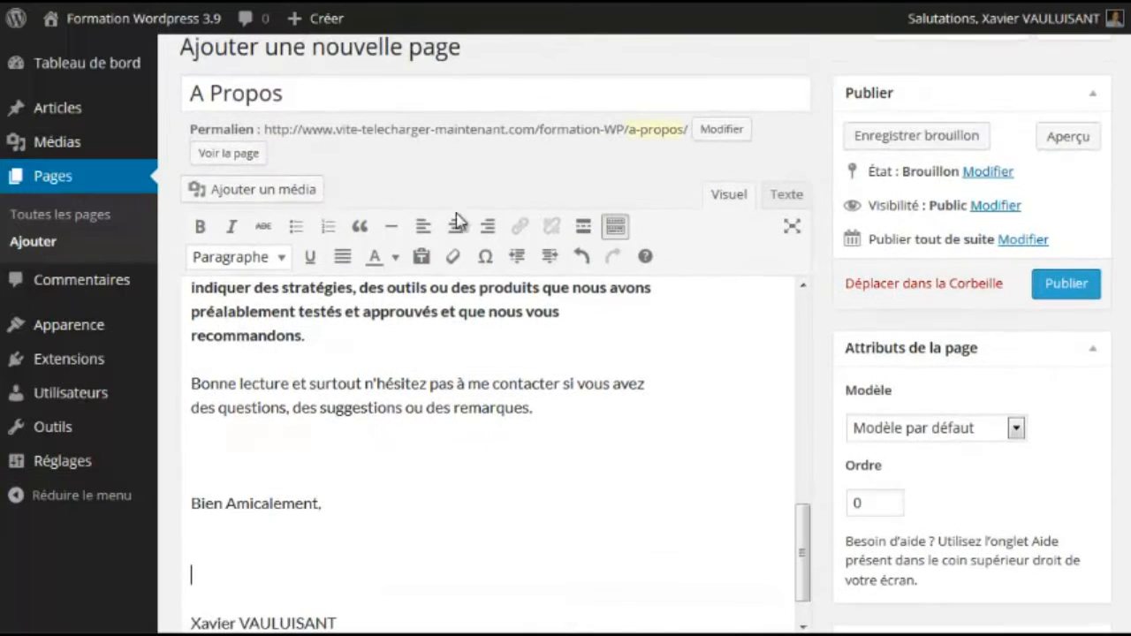
pyautogui.click(247, 194)
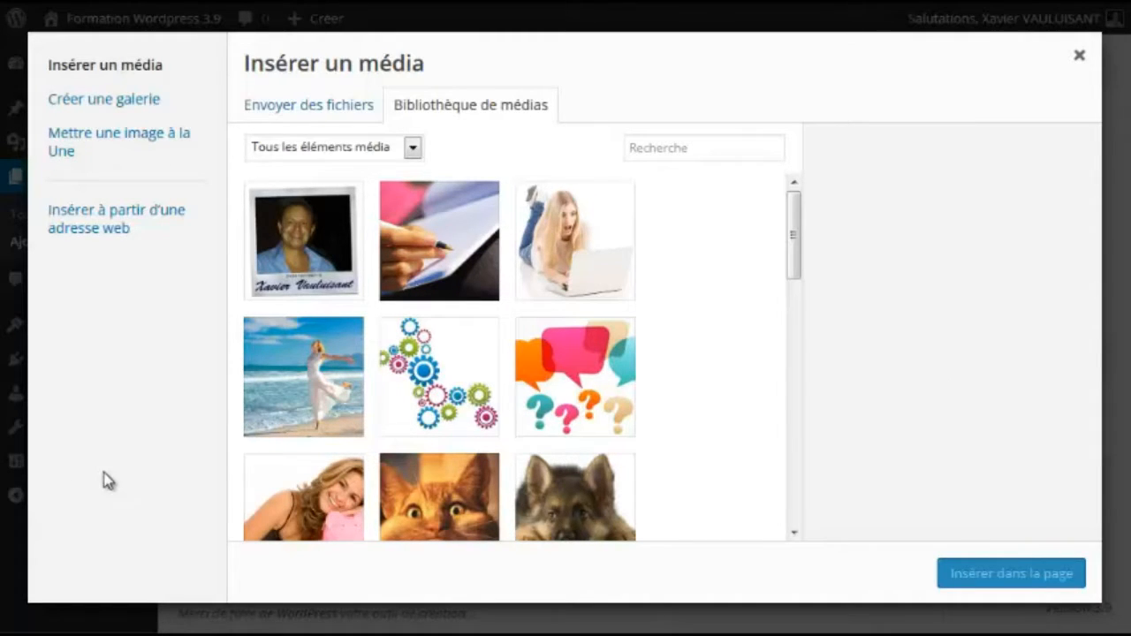
pyautogui.click(282, 116)
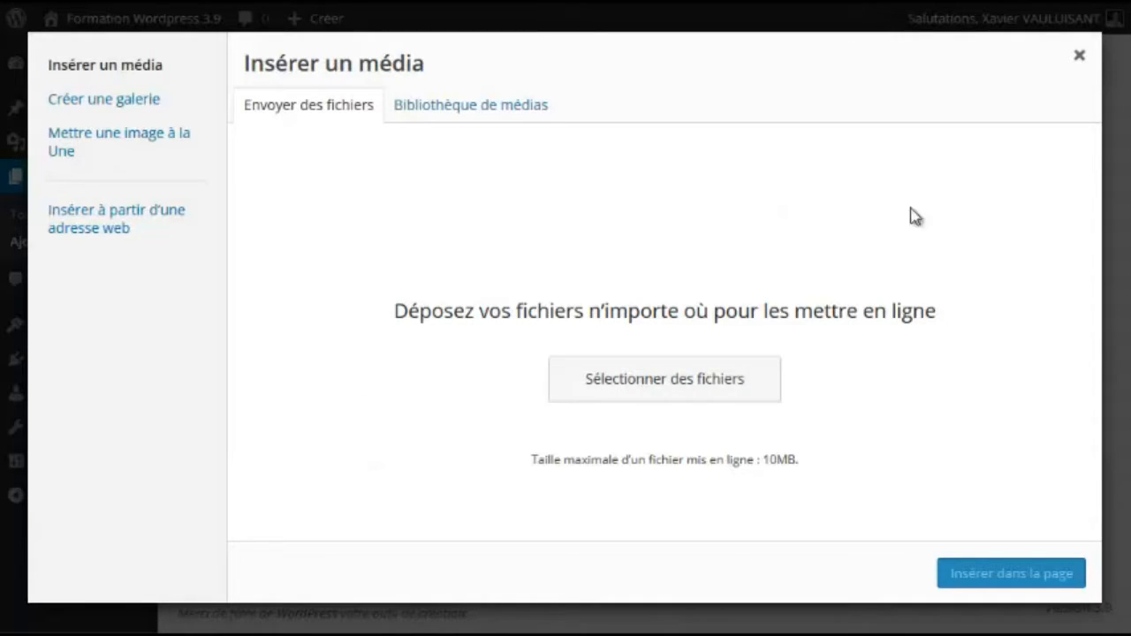
pyautogui.click(452, 113)
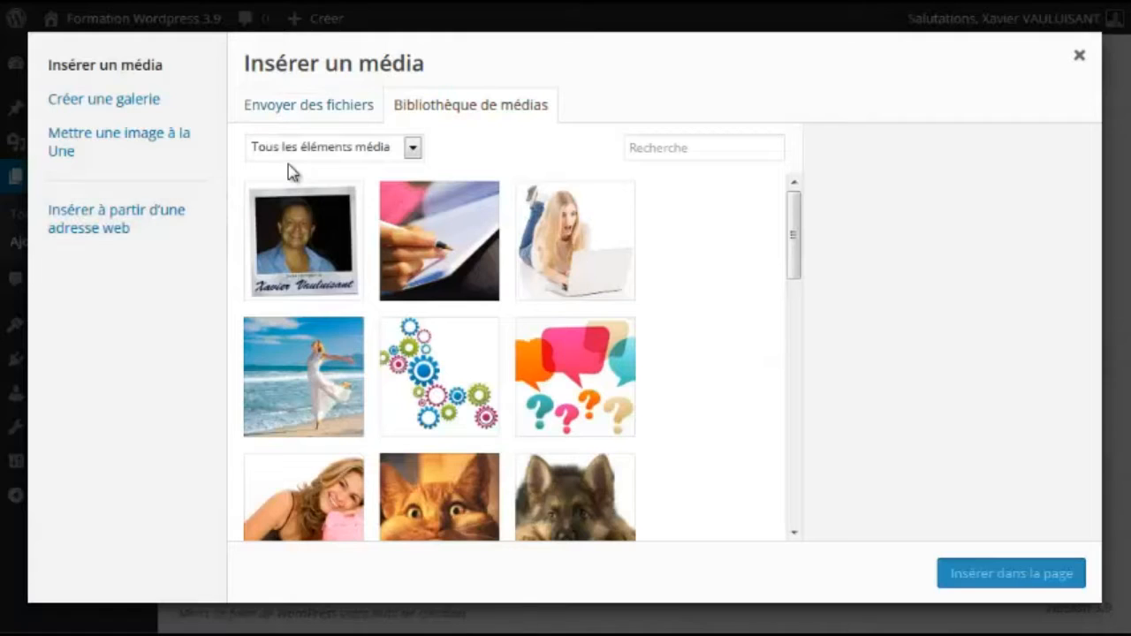
pyautogui.click(84, 219)
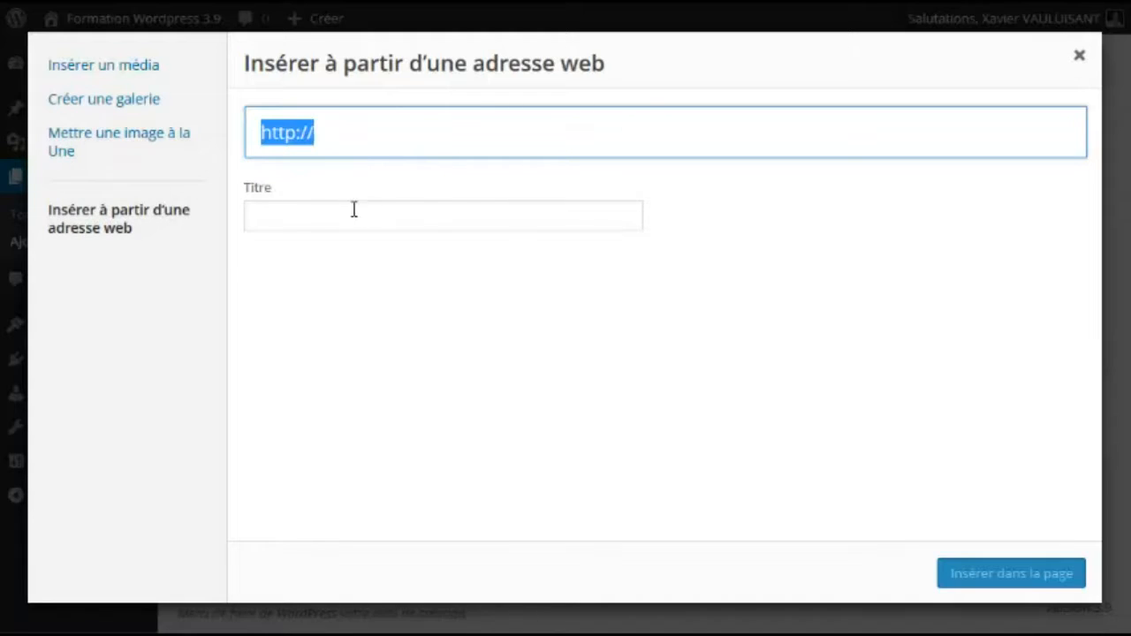
# - Select the writing, laptop, dancing woman, gears and question images for a new gallery, moving writing last and gears before the dancing woman
pyautogui.click(79, 105)
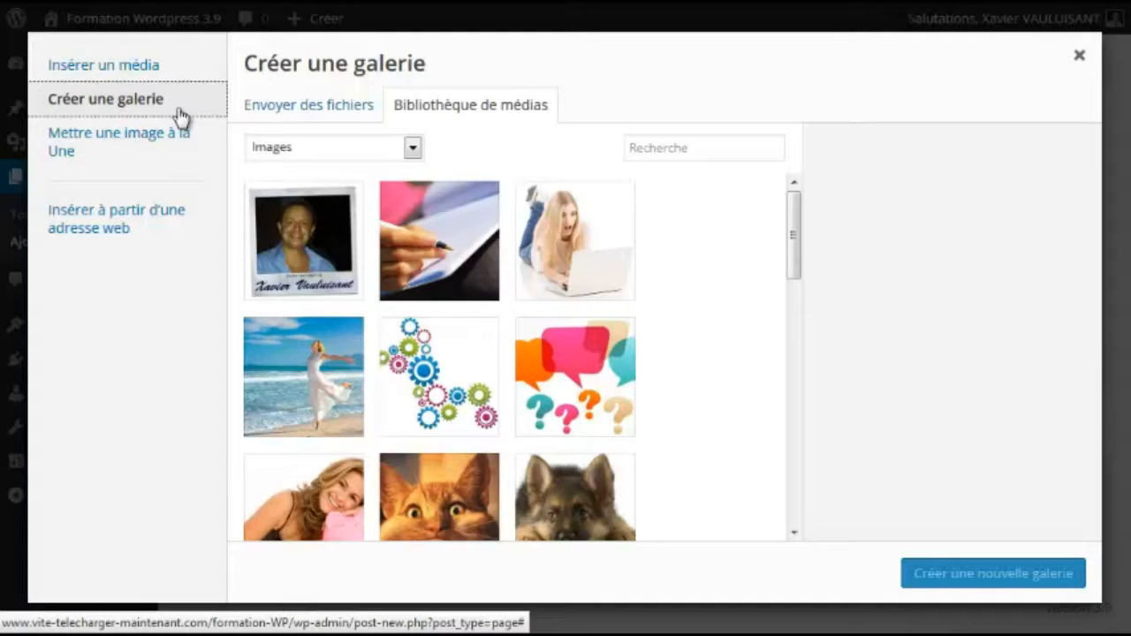
pyautogui.click(435, 250)
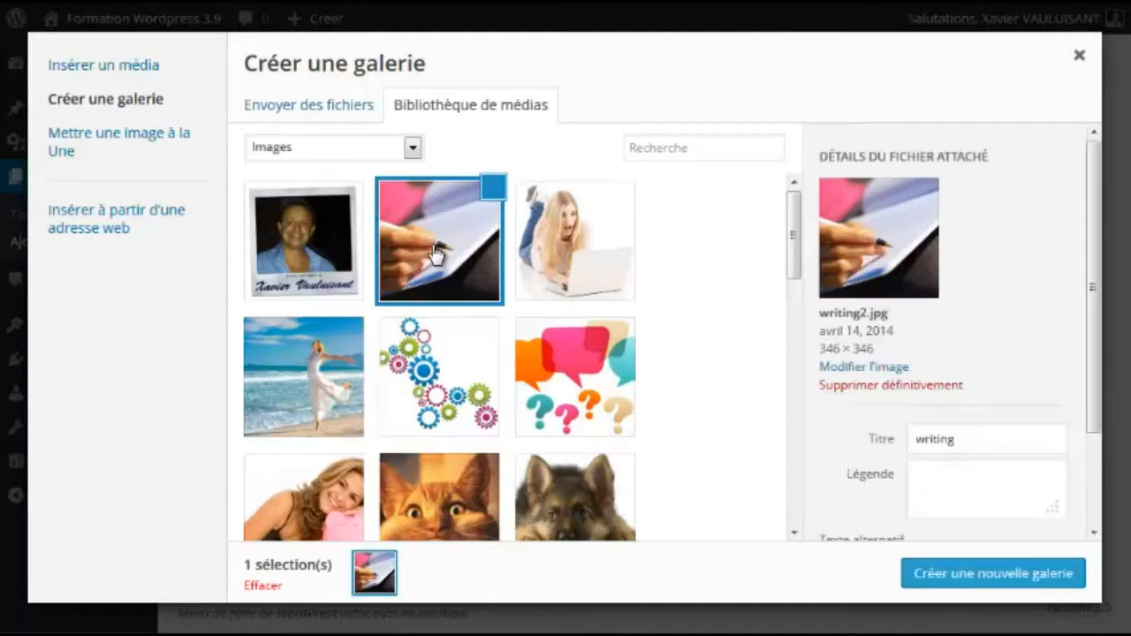
pyautogui.click(566, 249)
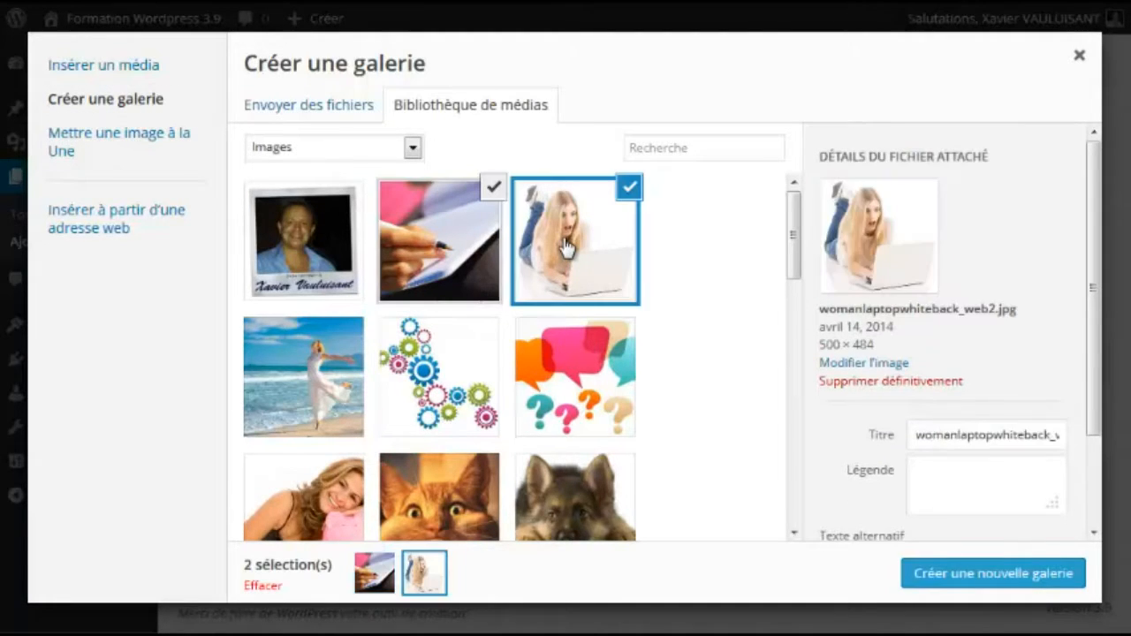
pyautogui.click(320, 386)
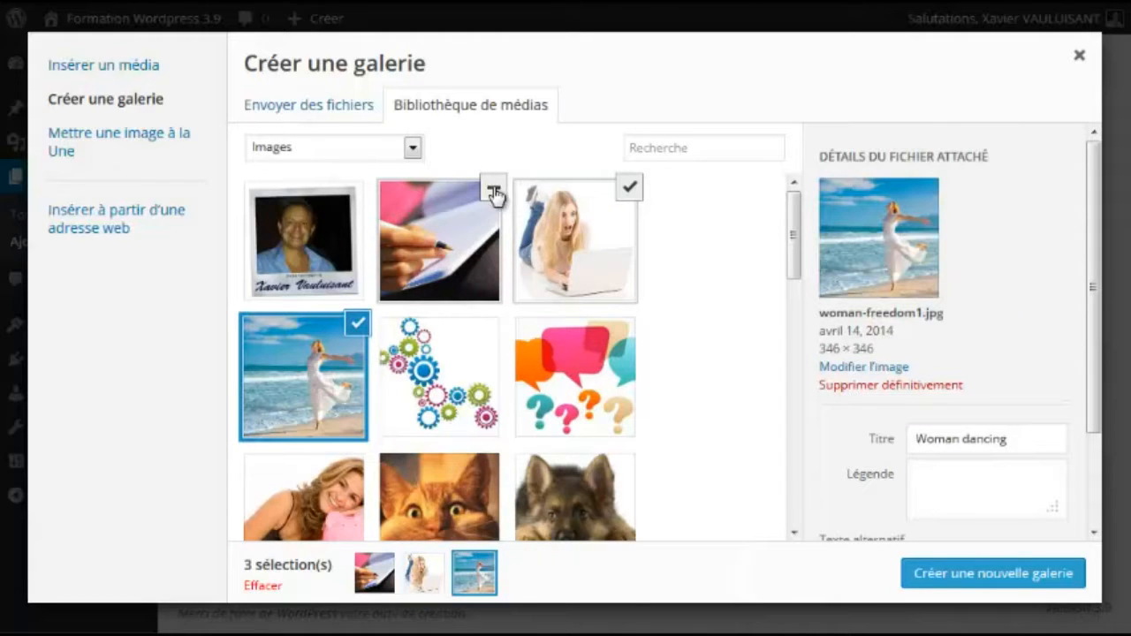
pyautogui.click(459, 388)
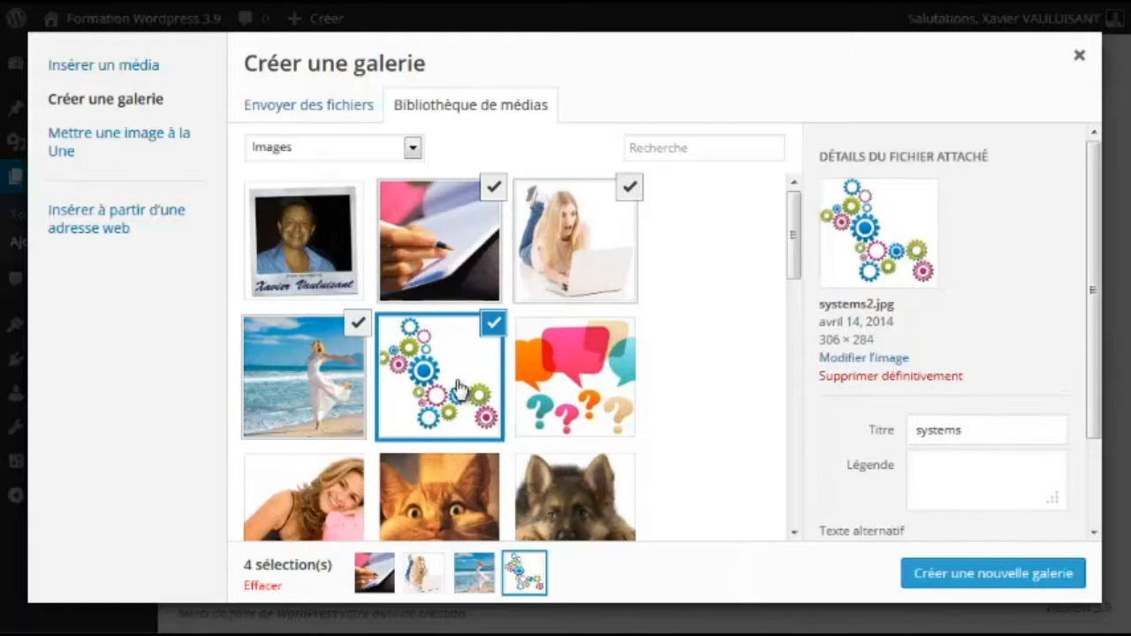
pyautogui.click(572, 377)
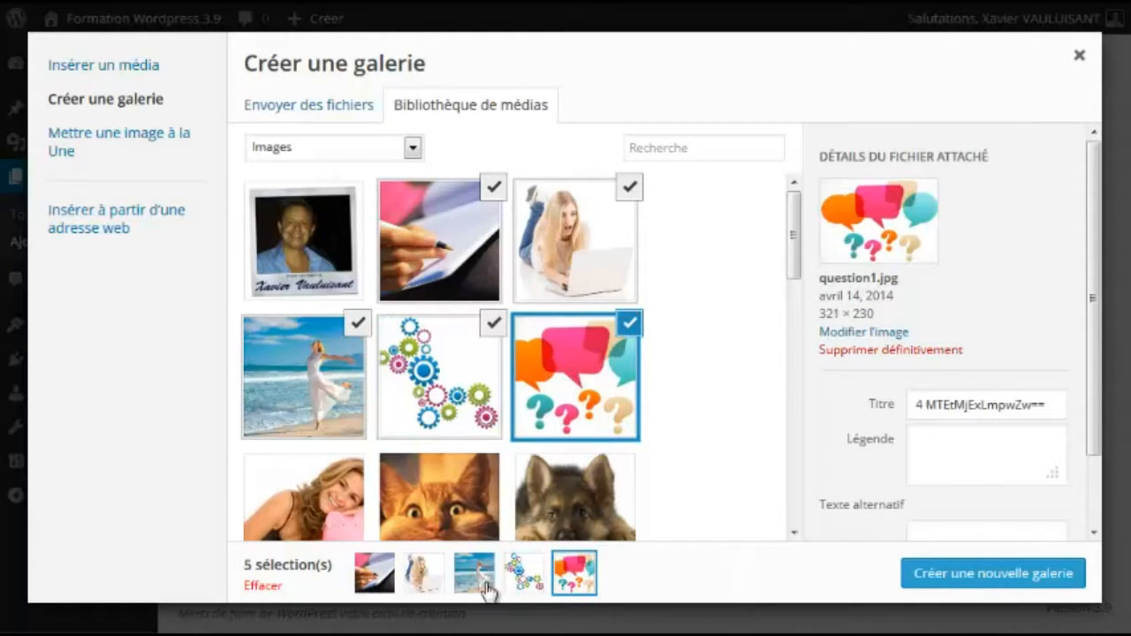
pyautogui.moveTo(374, 583); pyautogui.dragTo(575, 583)
pyautogui.moveTo(463, 583); pyautogui.dragTo(426, 575)
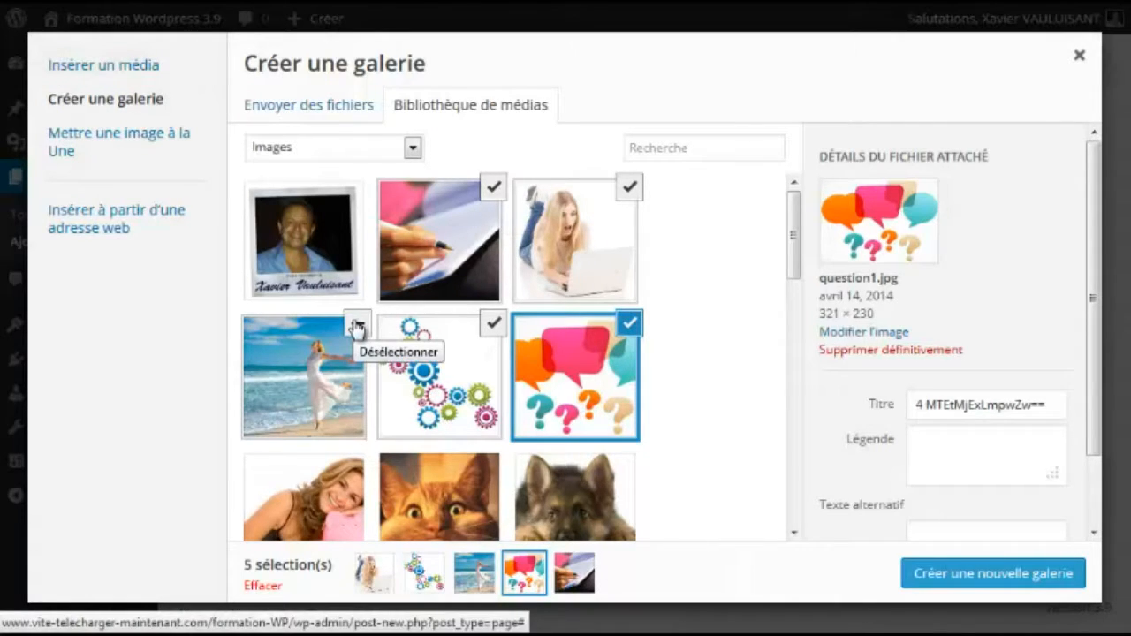
# - Deselect the writing, laptop, question, gears and dancing woman images from the gallery selection
pyautogui.click(494, 189)
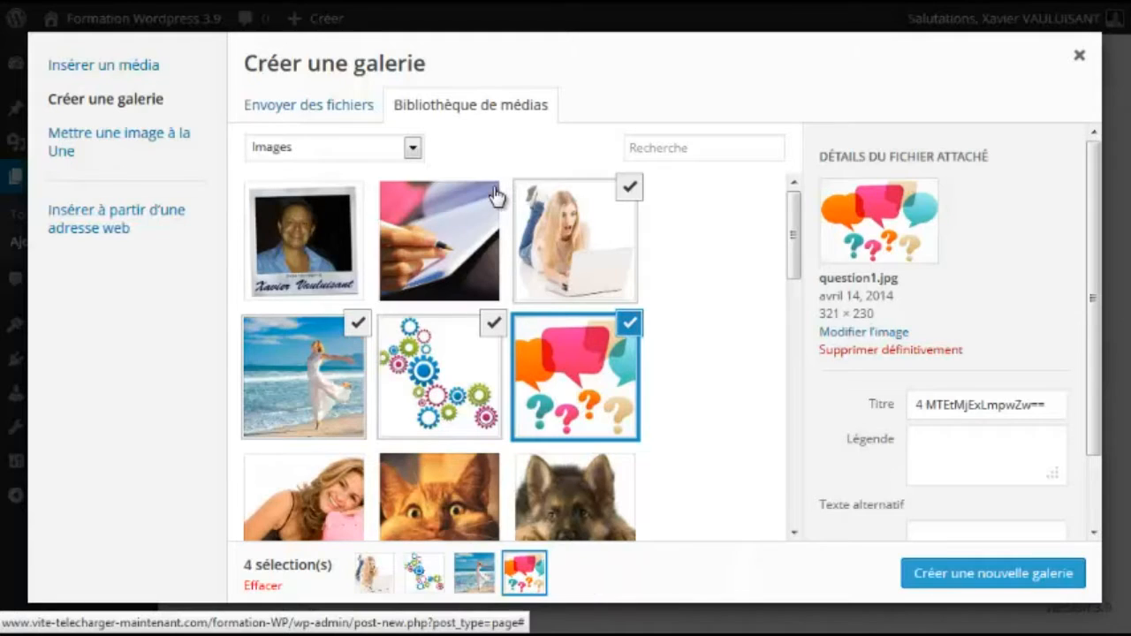
pyautogui.click(630, 188)
pyautogui.click(630, 323)
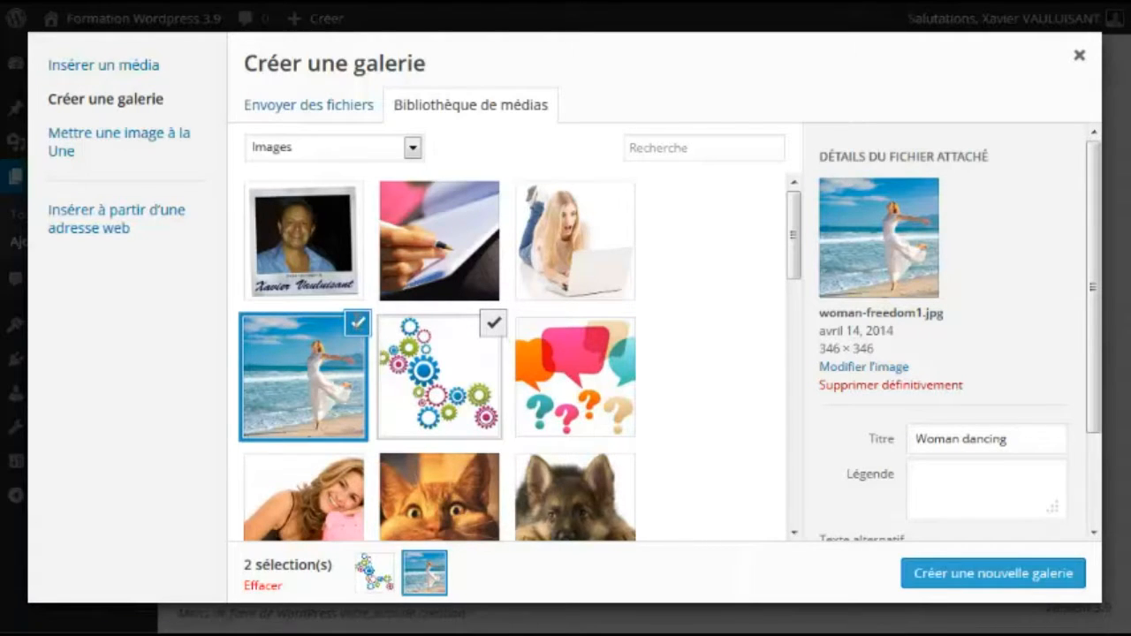
pyautogui.click(493, 323)
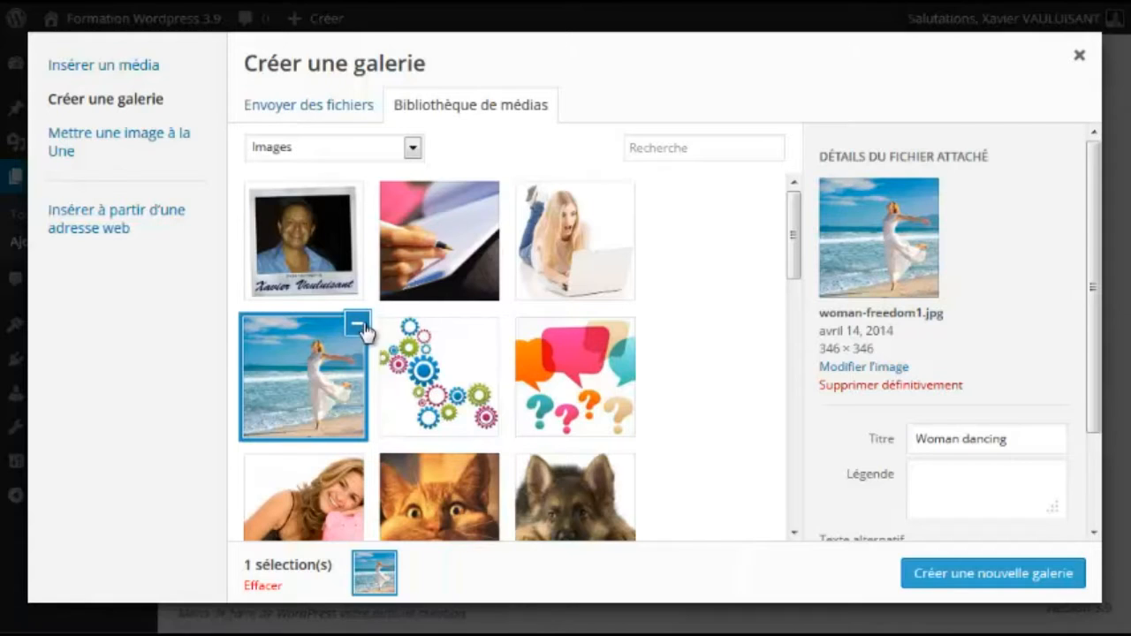
pyautogui.click(360, 325)
# - Select the author's portrait in the media library and enter the author's full name as its title and alternative text
pyautogui.click(320, 228)
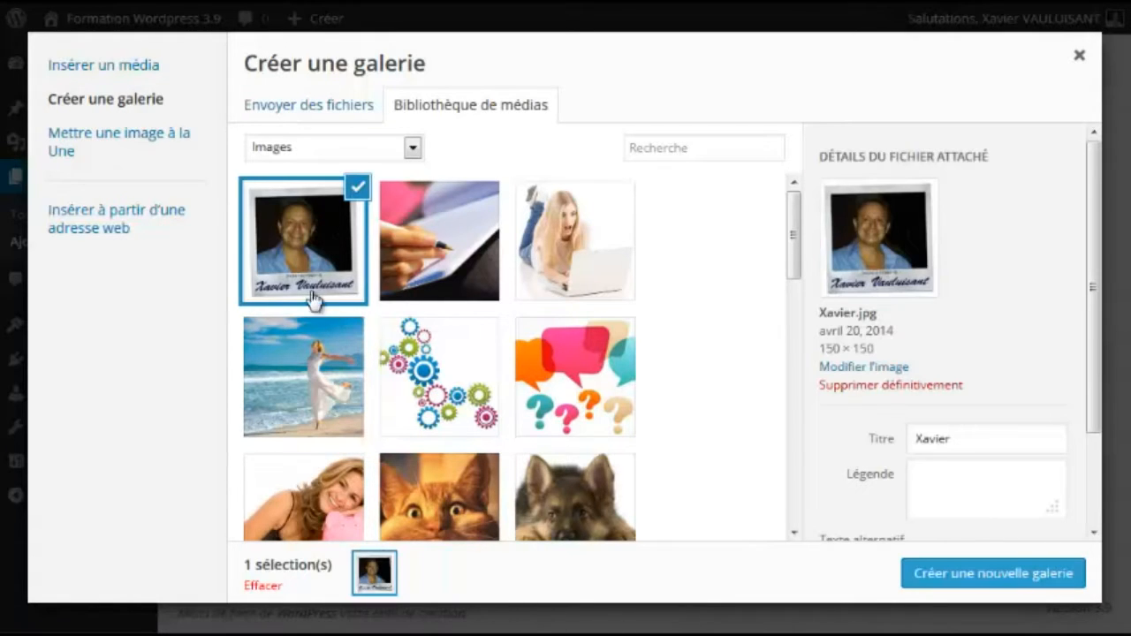
pyautogui.moveTo(1095, 342); pyautogui.dragTo(1096, 460)
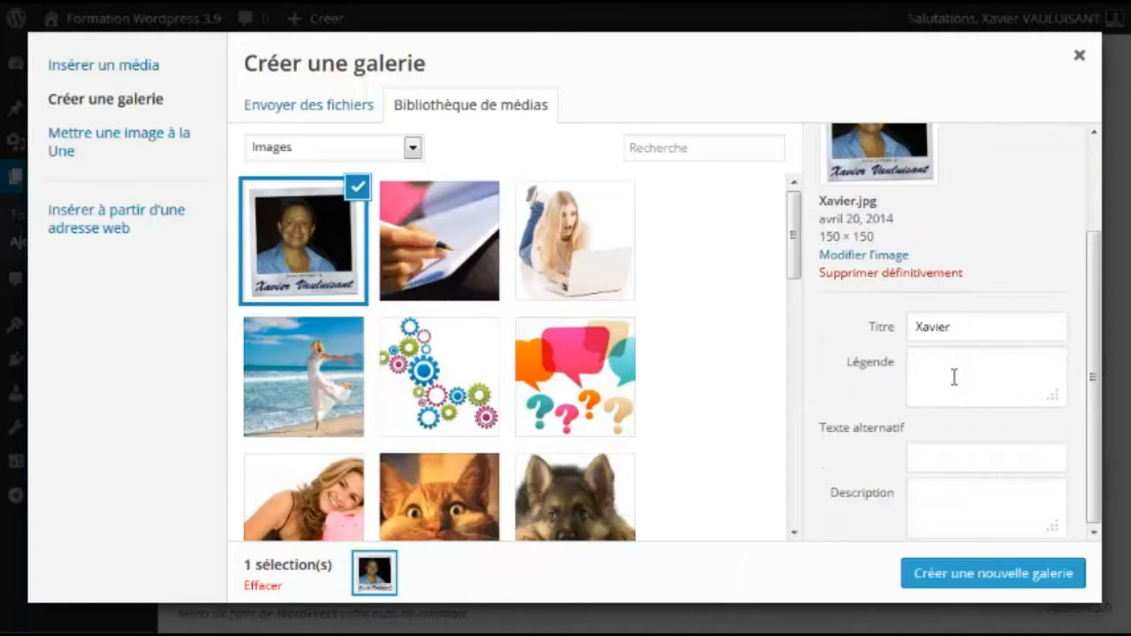
pyautogui.click(925, 458)
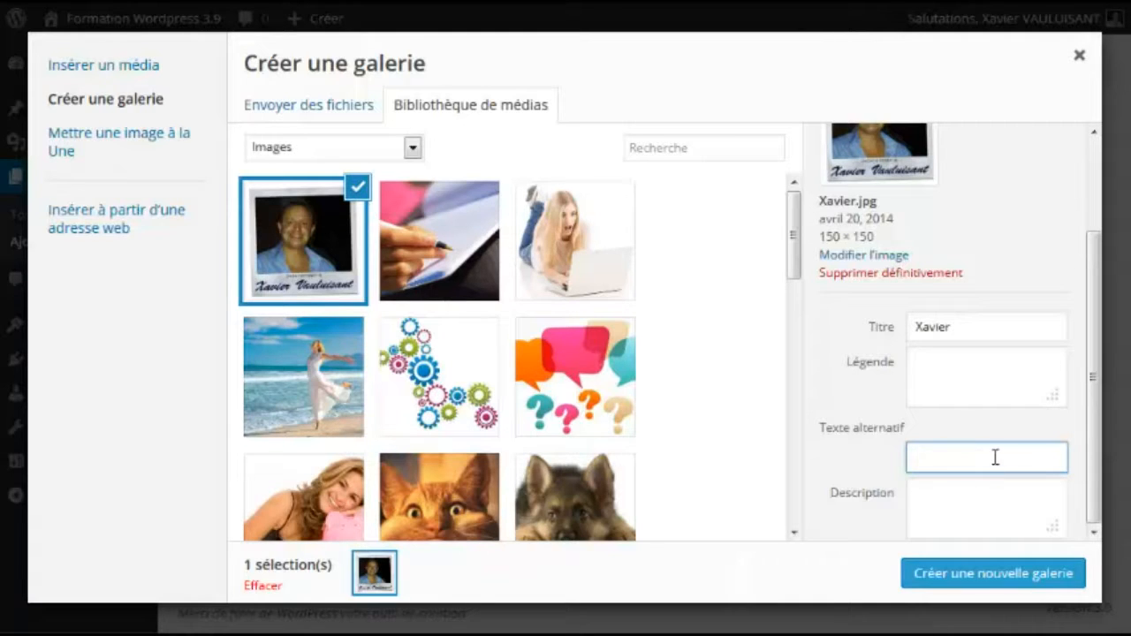
pyautogui.click(984, 326)
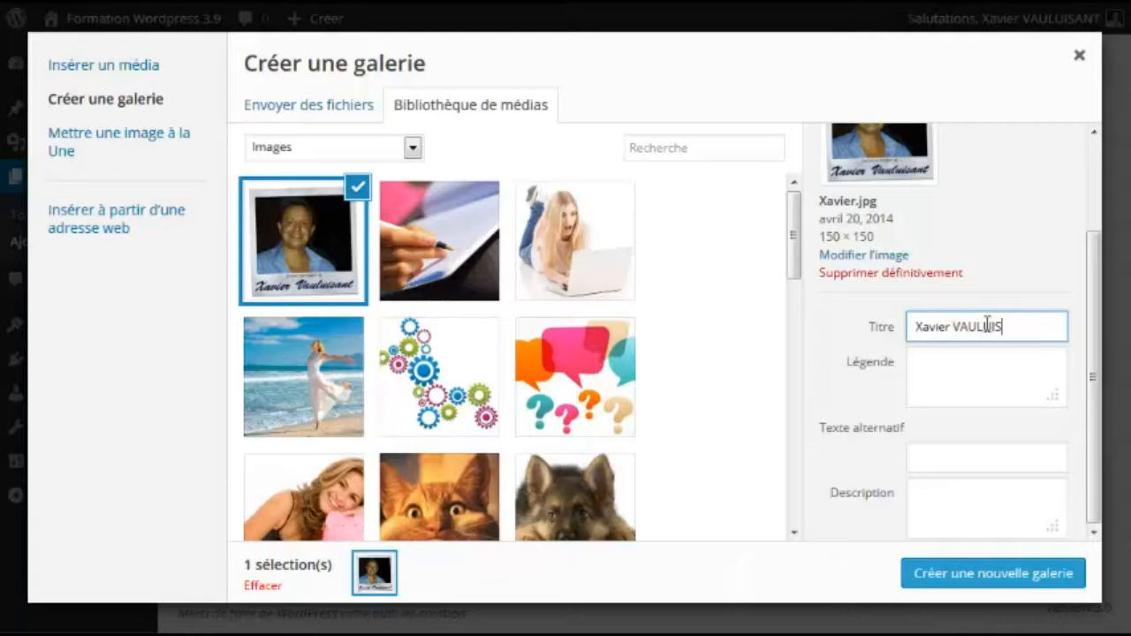
pyautogui.click(925, 460)
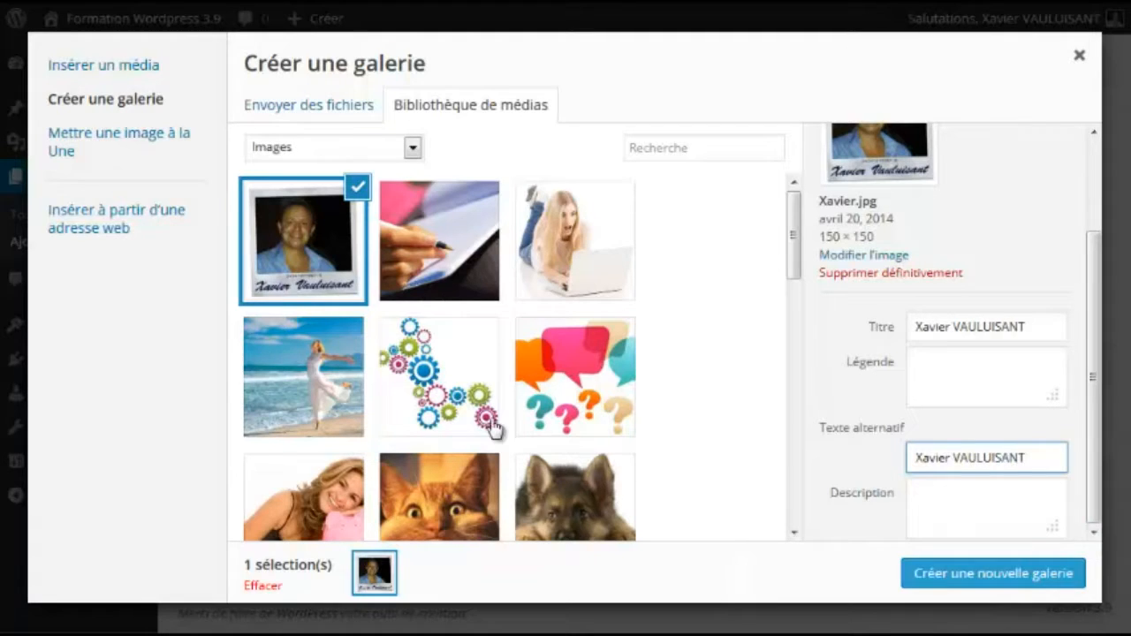
# - Switch from gallery creation to inserting a single media item and review the portrait's alignment and link options
pyautogui.click(89, 69)
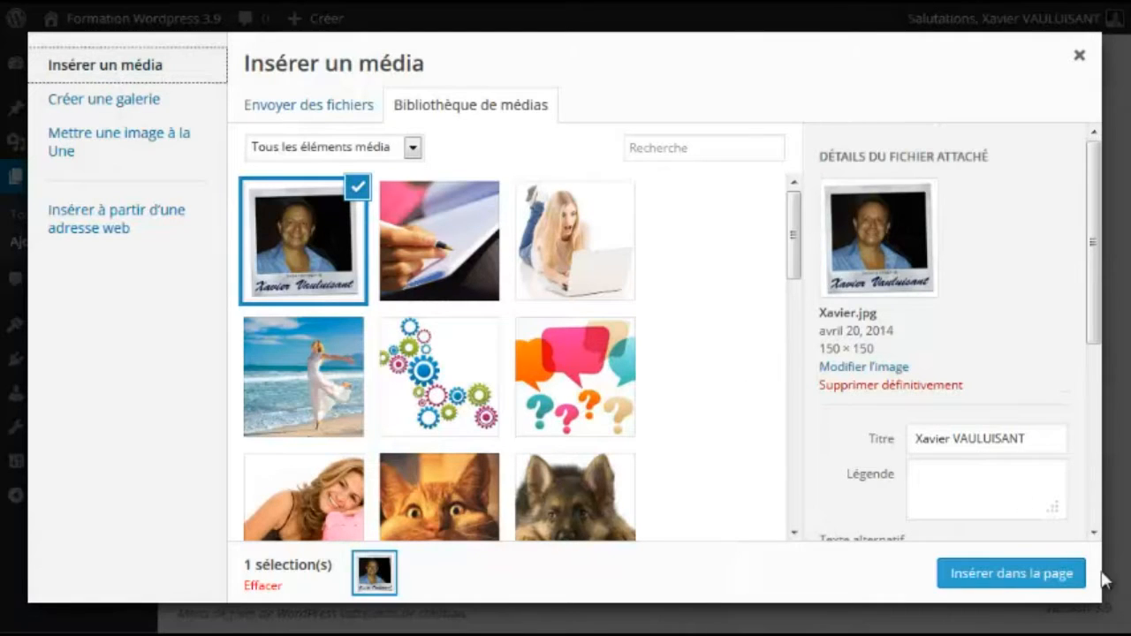
pyautogui.moveTo(1093, 533); pyautogui.dragTo(1094, 533)
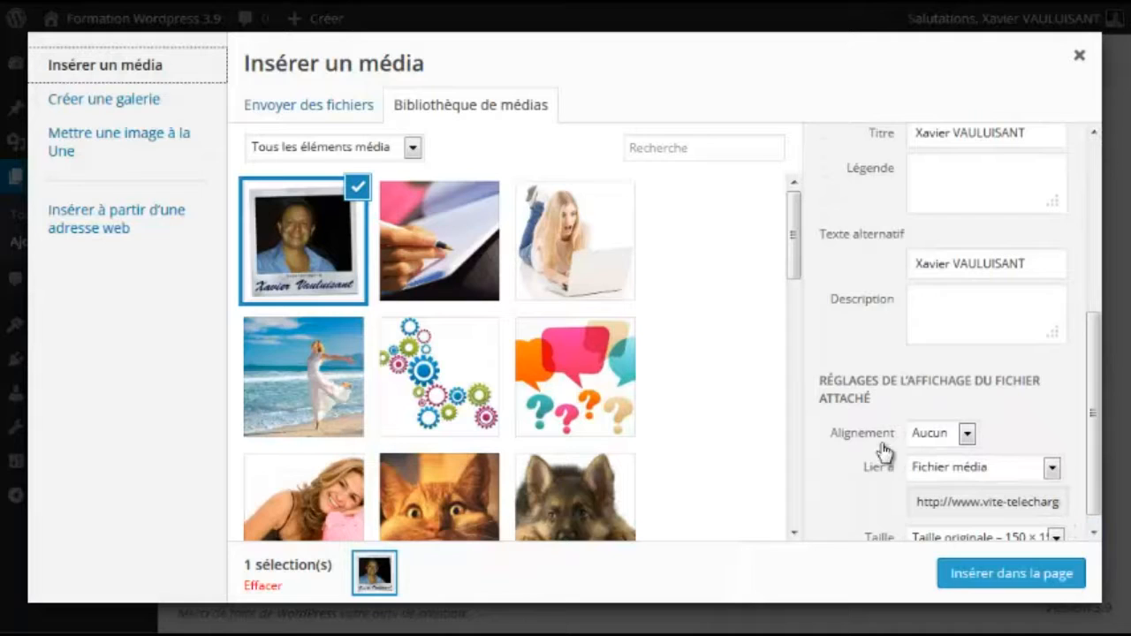
pyautogui.click(1094, 532)
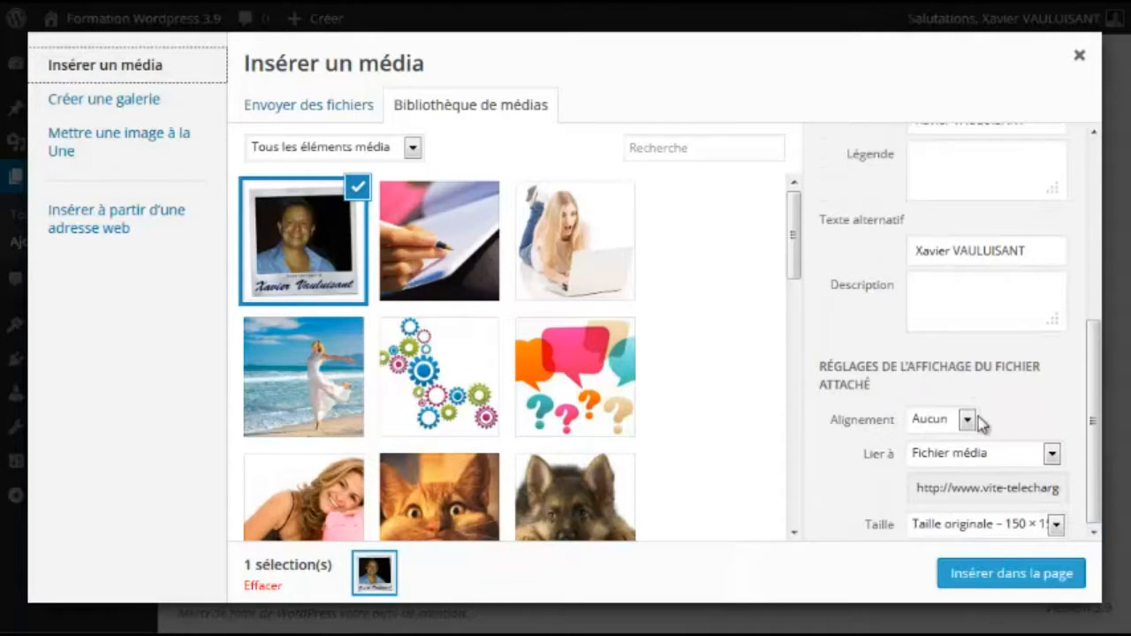
pyautogui.click(967, 421)
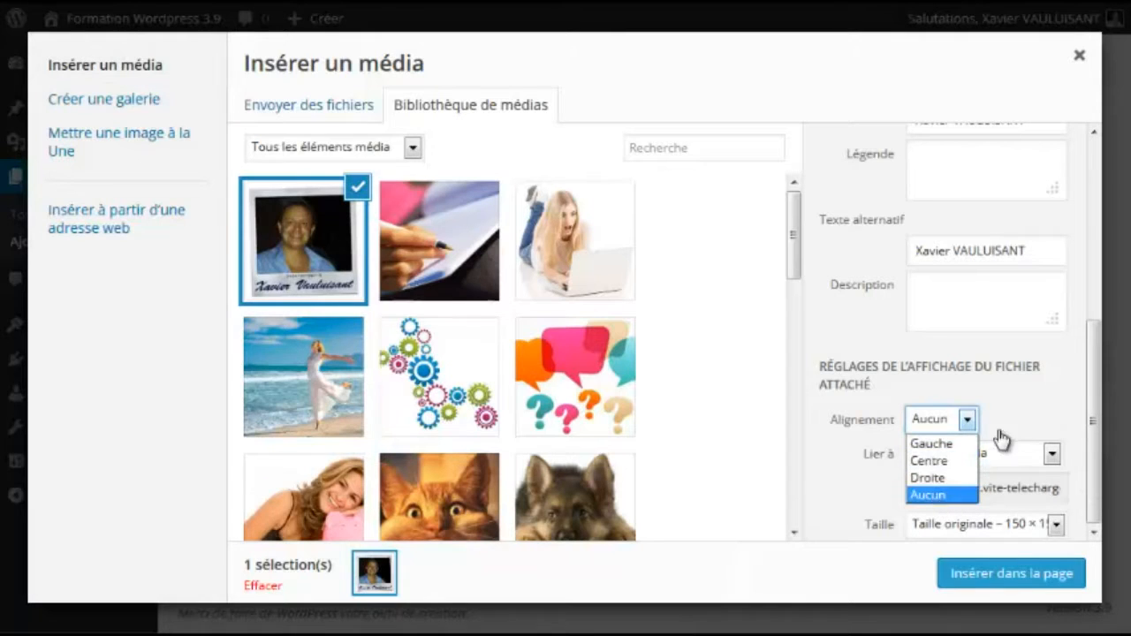
pyautogui.click(1057, 411)
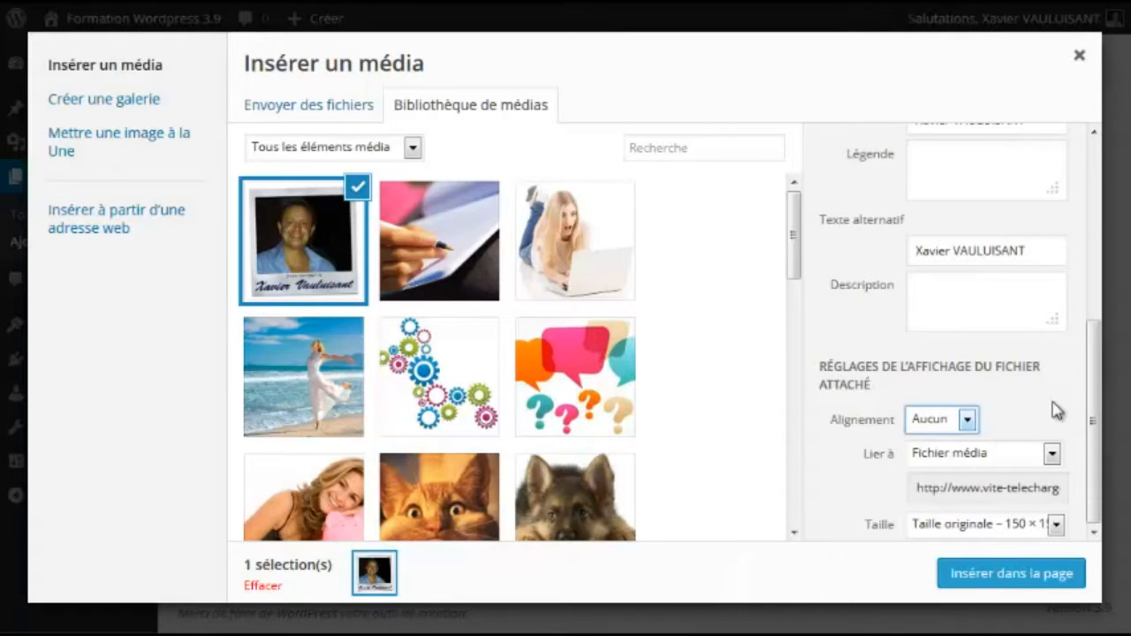
pyautogui.click(1052, 454)
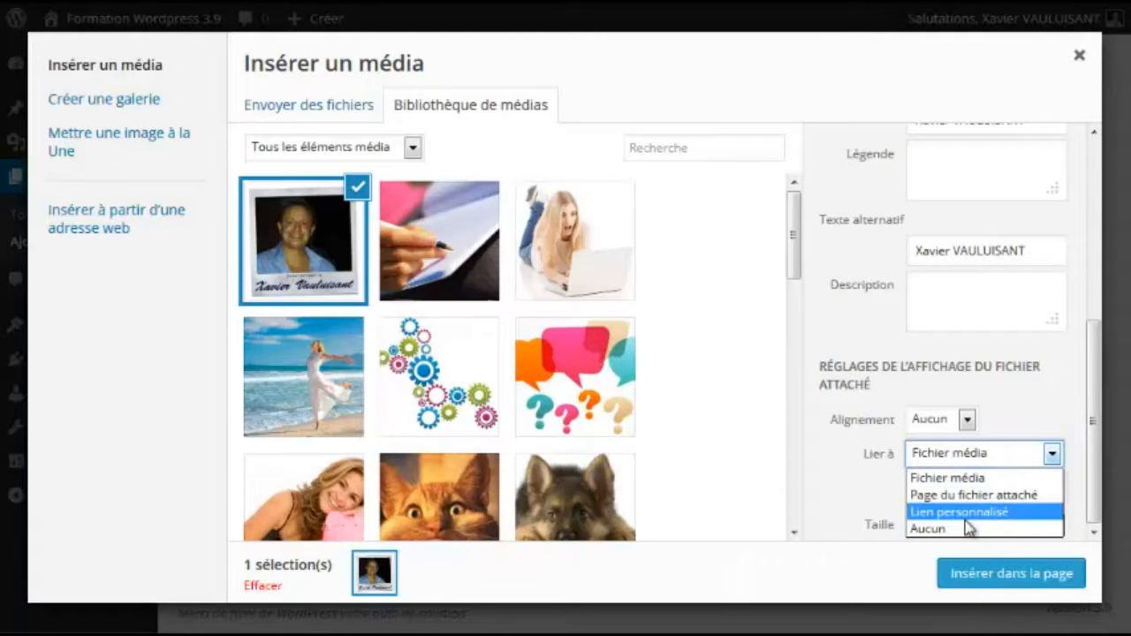
pyautogui.click(1032, 408)
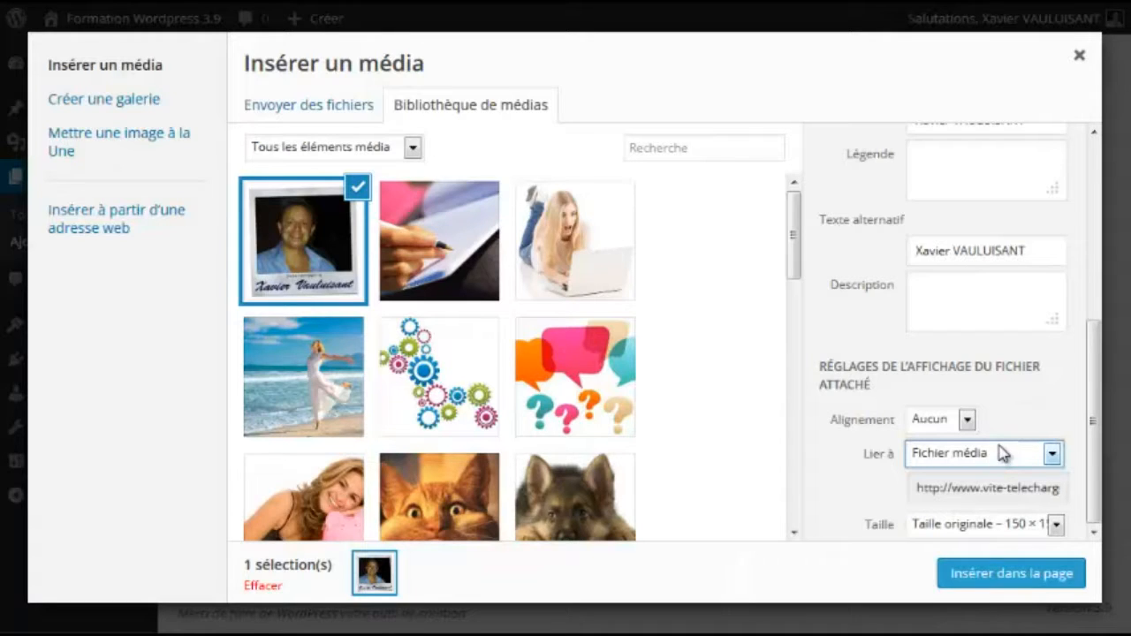
# - Set the portrait's link target to Lien personnalisé and review the available image sizes
pyautogui.click(1051, 453)
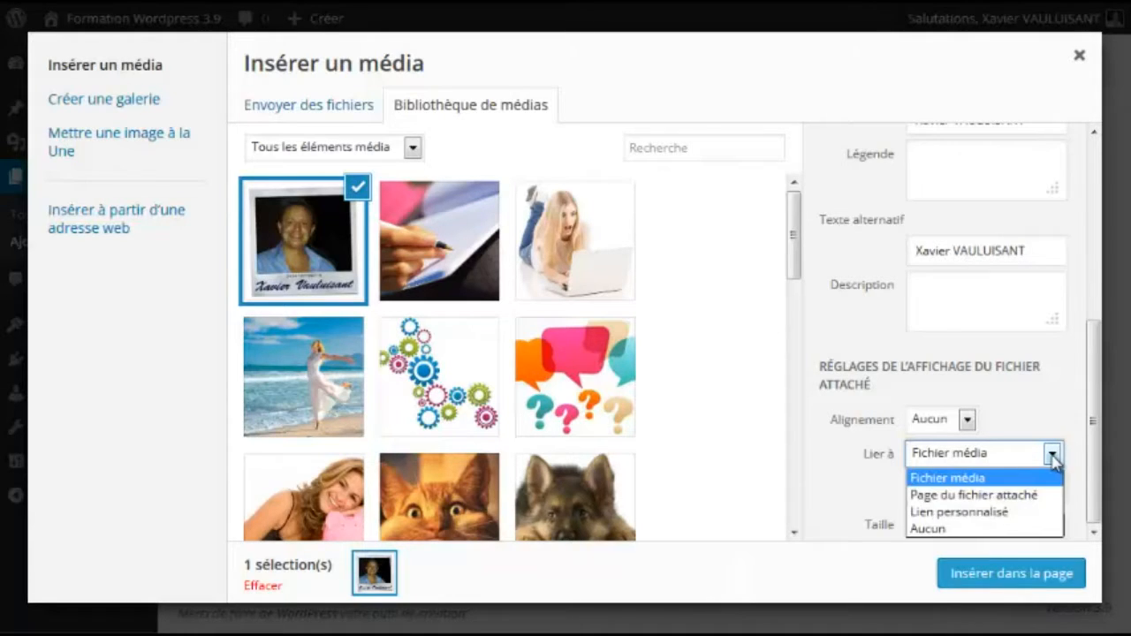
pyautogui.click(957, 517)
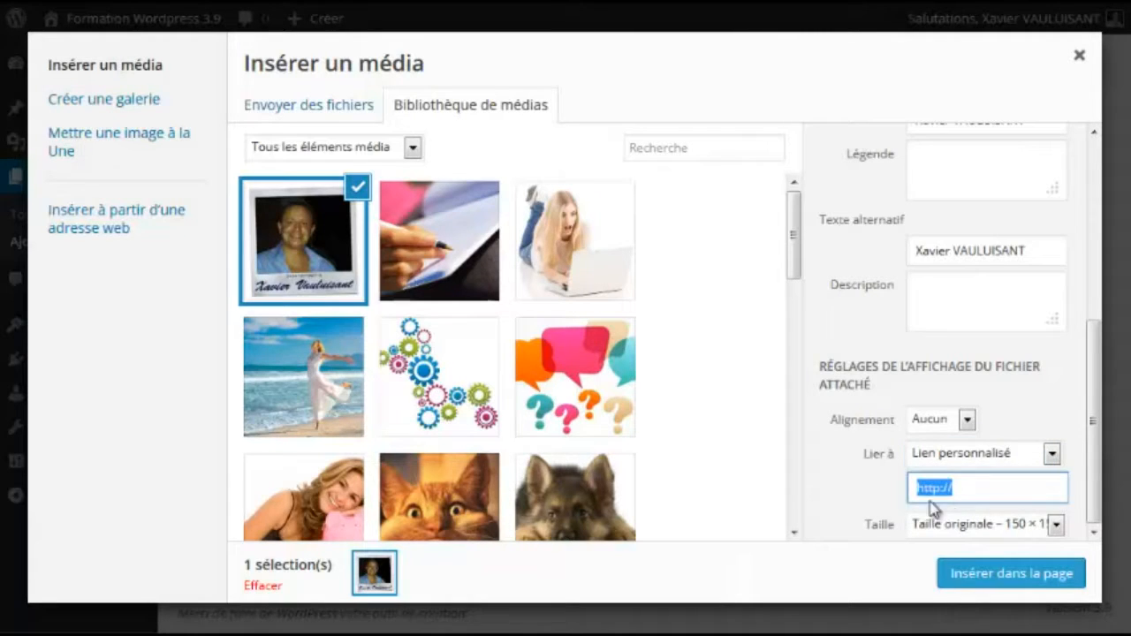
pyautogui.moveTo(979, 487); pyautogui.dragTo(847, 487)
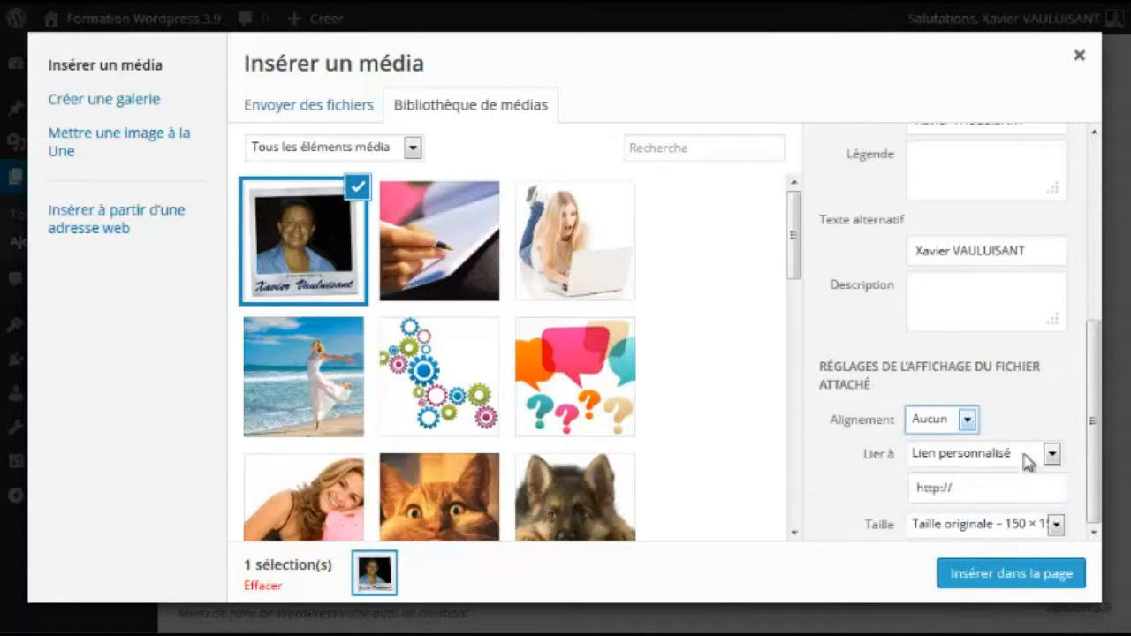
pyautogui.click(1055, 524)
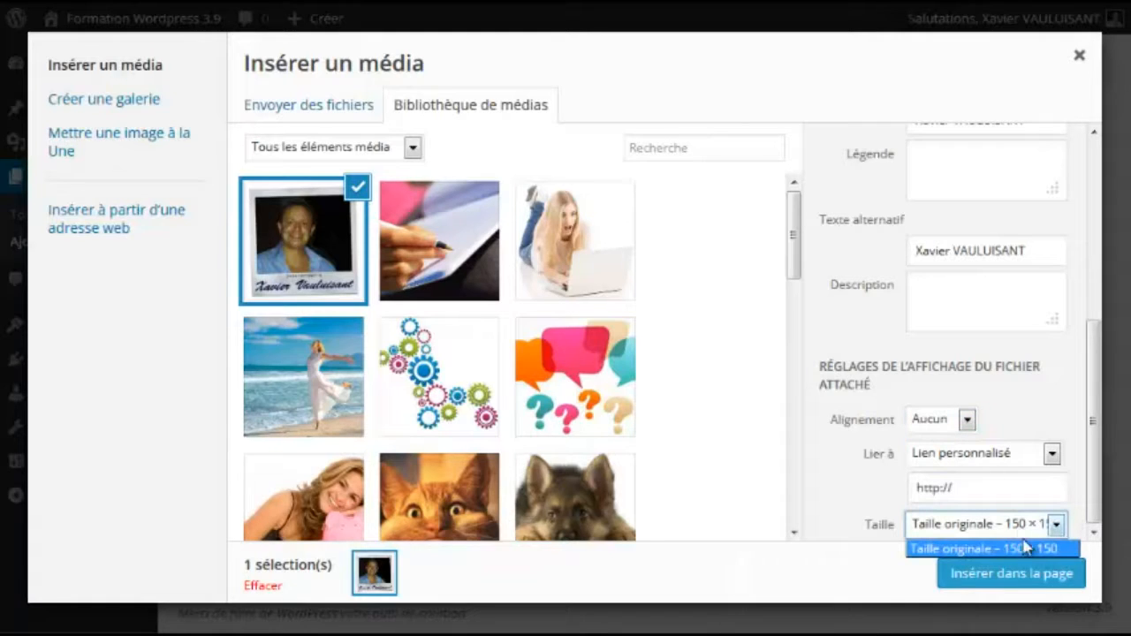
pyautogui.click(1057, 528)
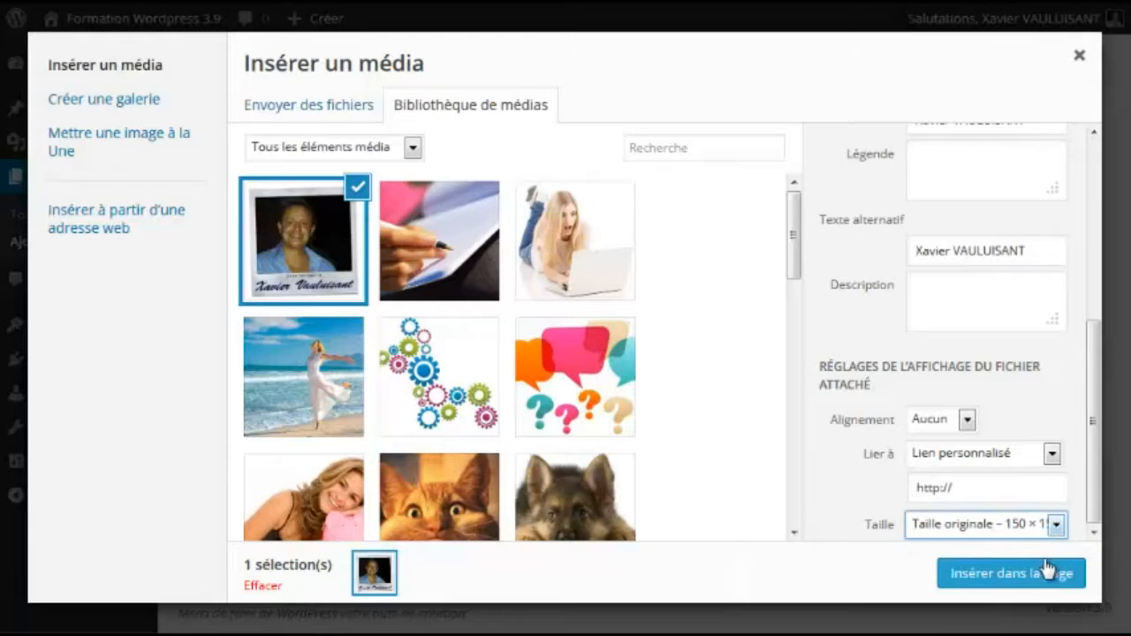
# - Link the portrait to Fichier média and insert it into the page above the signature name
pyautogui.click(1051, 454)
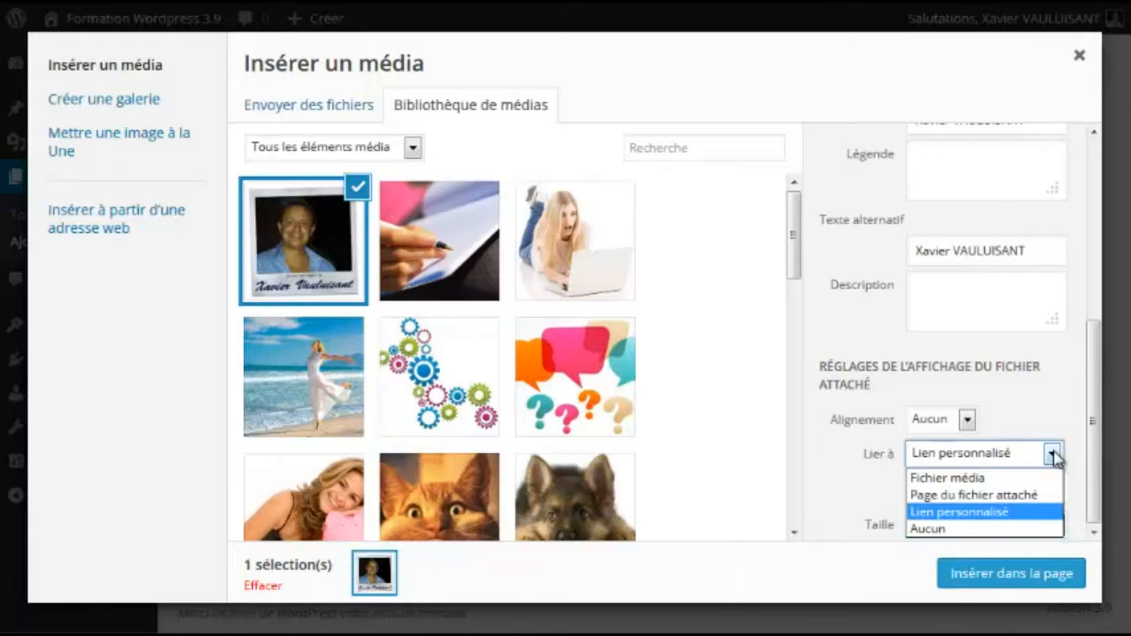
pyautogui.click(981, 478)
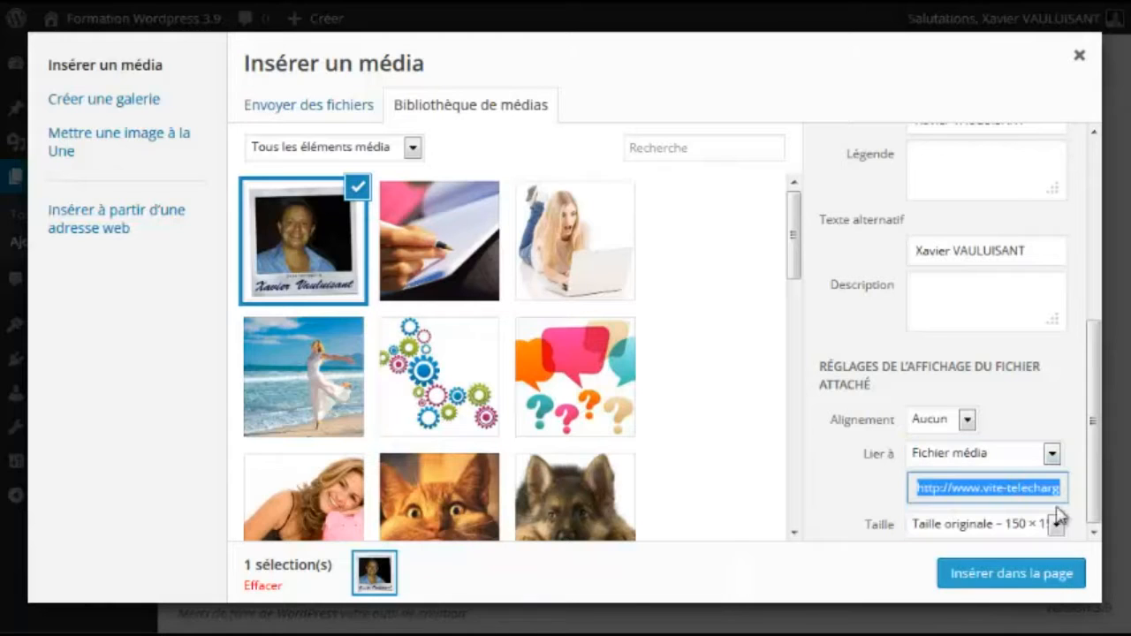
pyautogui.click(1006, 574)
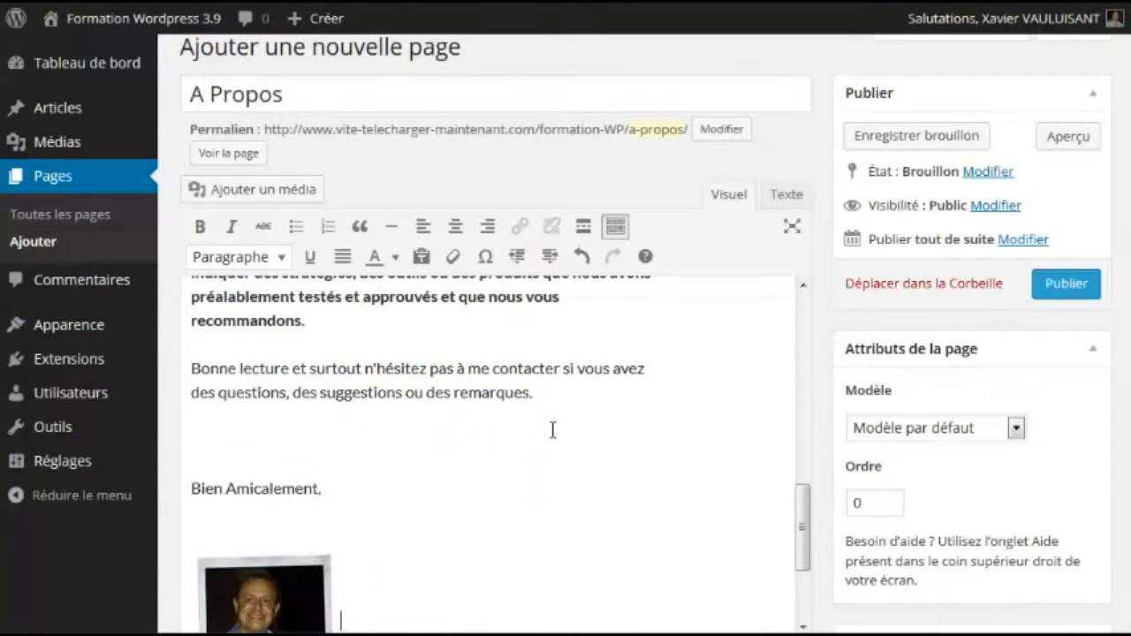
# - Open the inserted portrait's link settings, try the option to open in a new window or tab, and close without updating
pyautogui.scroll(-3, 487, 442)
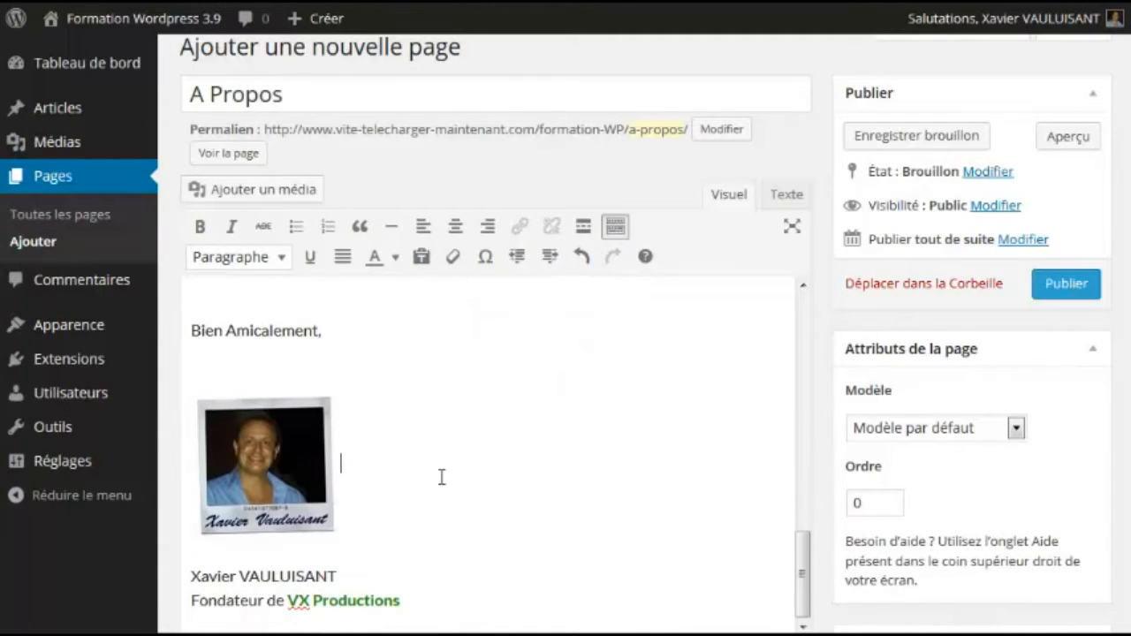
pyautogui.click(289, 470)
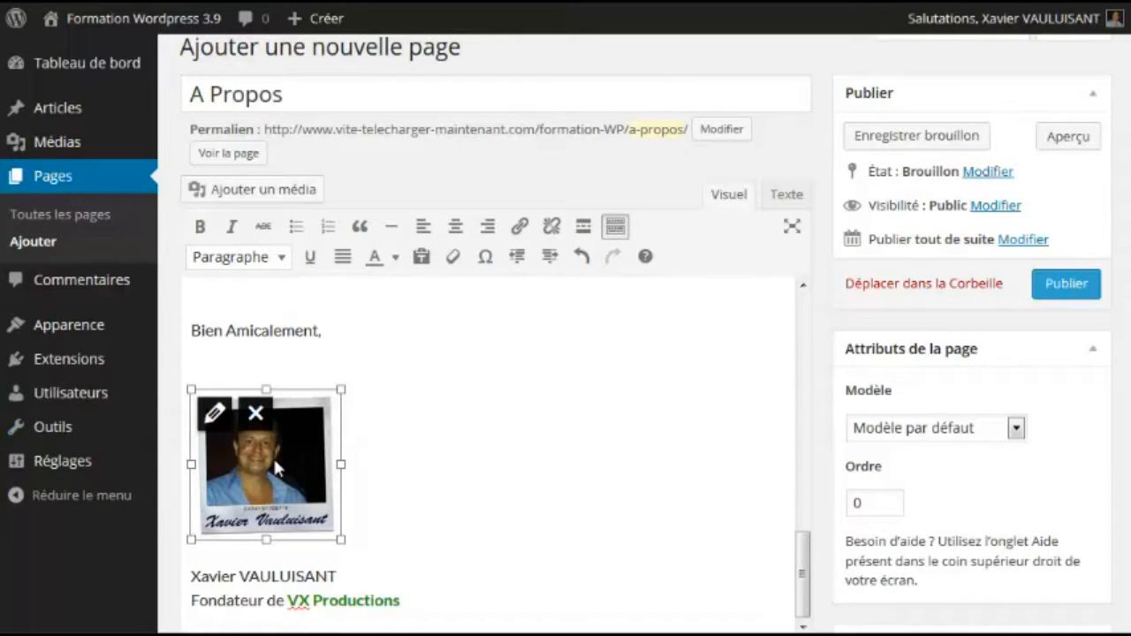
pyautogui.click(520, 228)
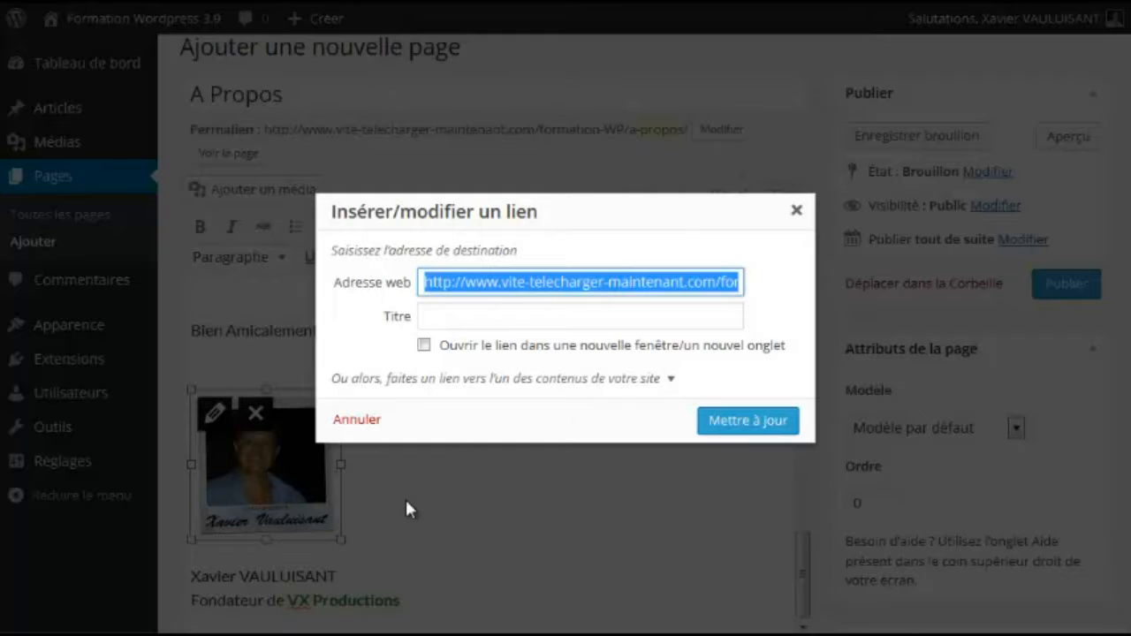
pyautogui.click(424, 345)
pyautogui.click(424, 346)
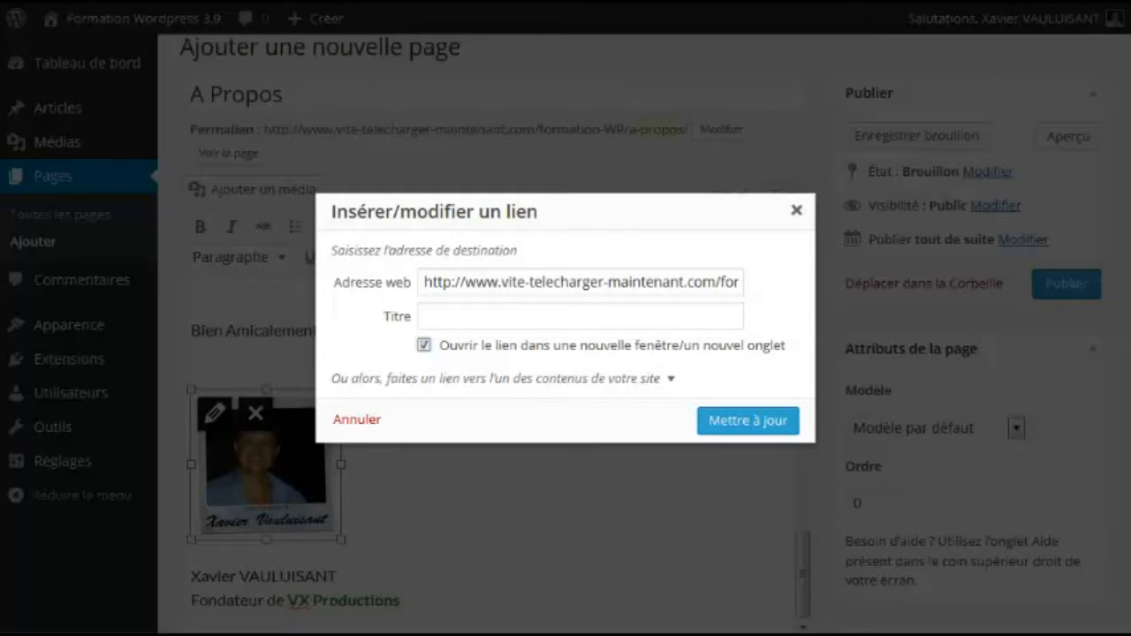
pyautogui.click(795, 213)
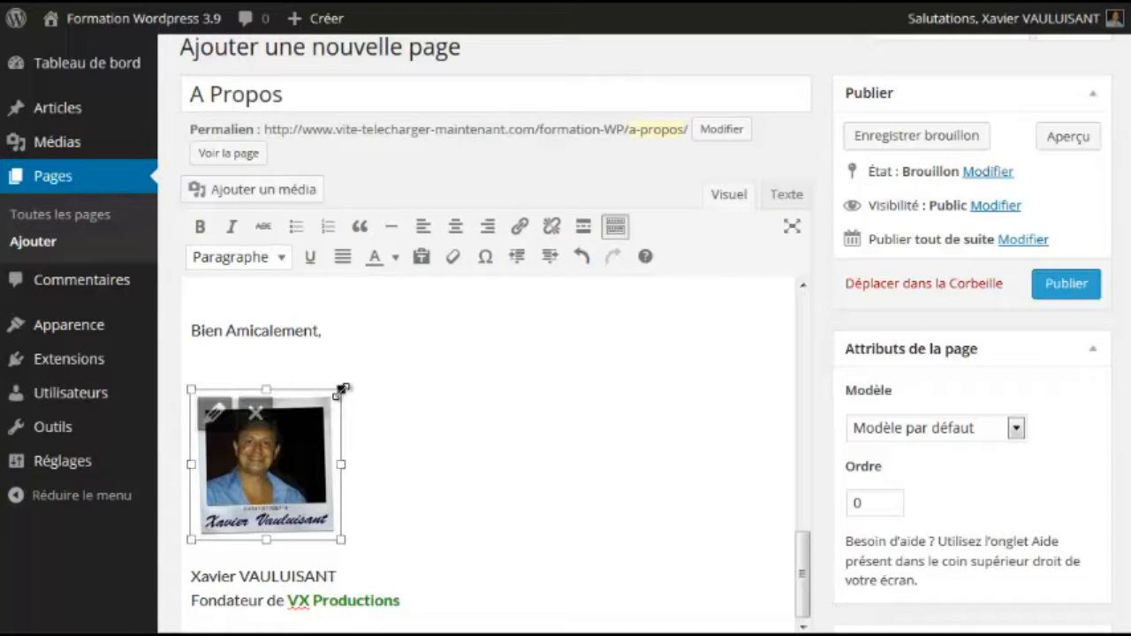
# - Enlarge the portrait, scale it back to about 153 × 153 px, review its size options and update the image details
pyautogui.moveTo(343, 389); pyautogui.dragTo(484, 385)
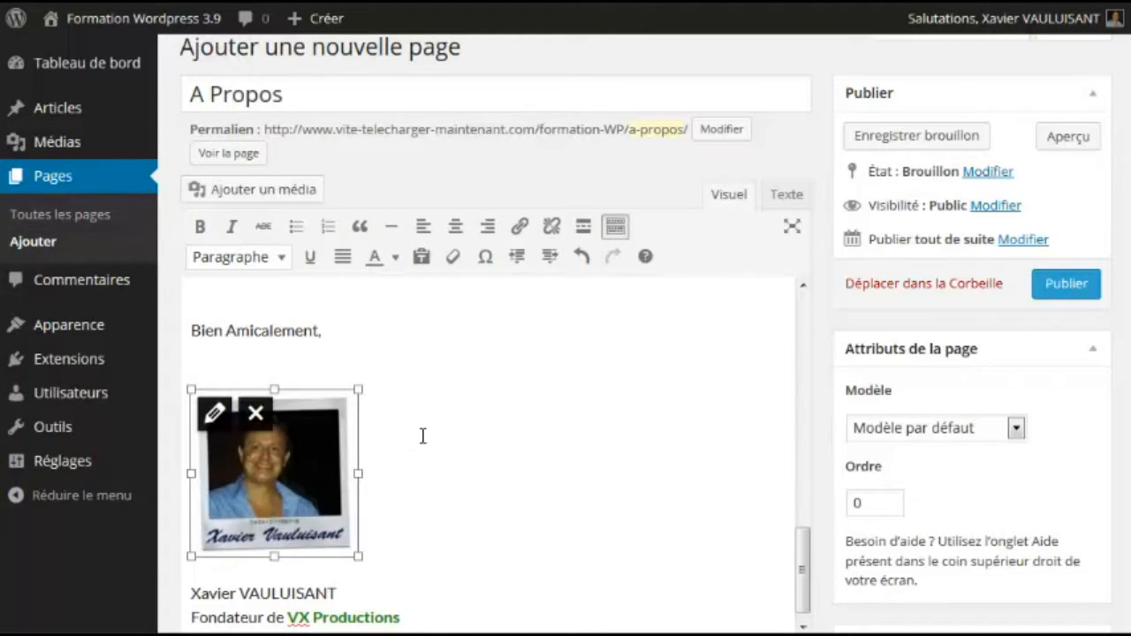
pyautogui.moveTo(358, 389); pyautogui.dragTo(344, 390)
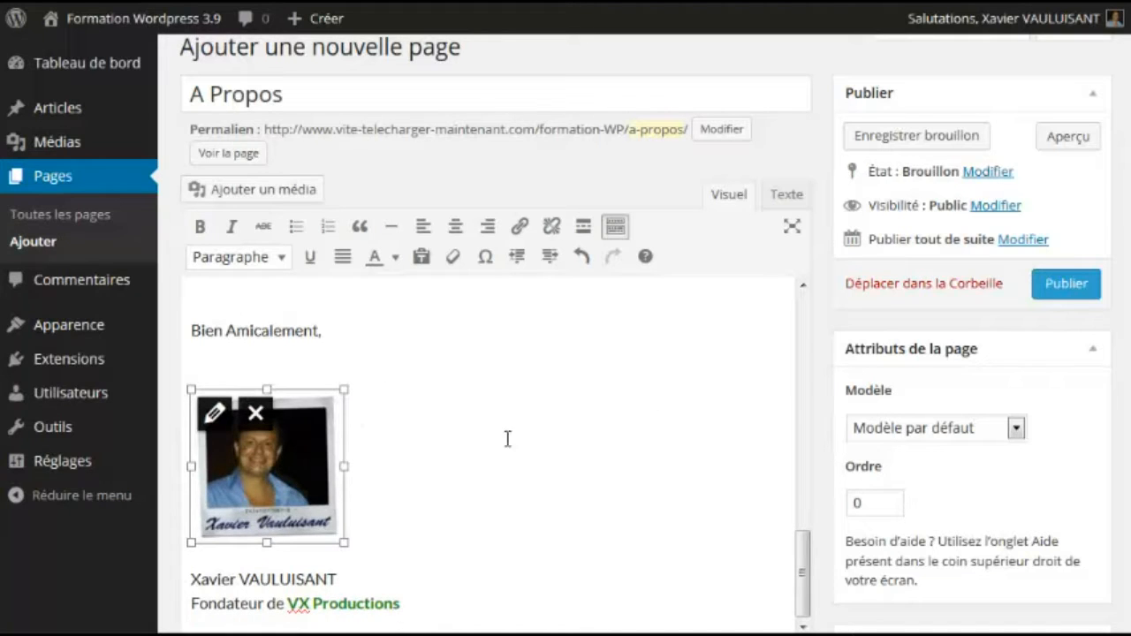
pyautogui.click(215, 415)
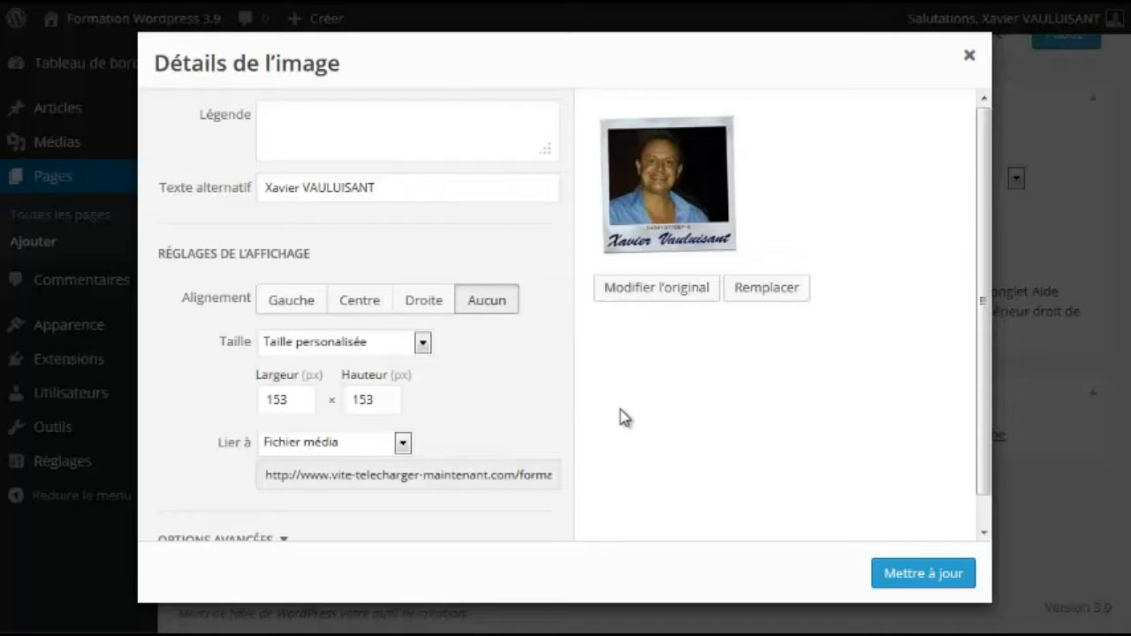
pyautogui.click(423, 345)
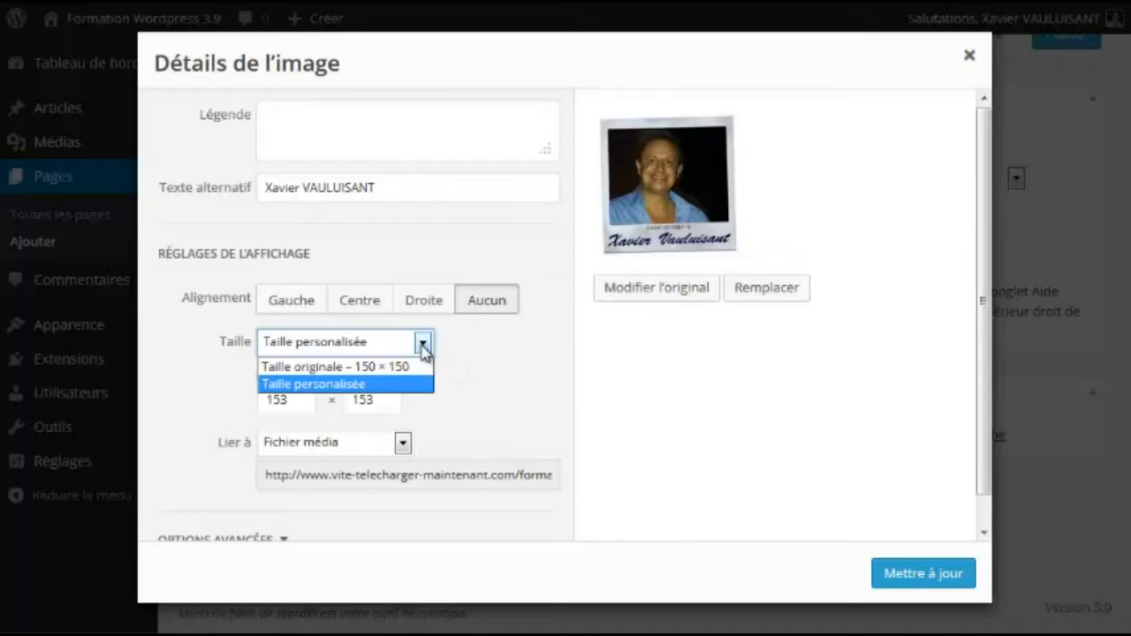
pyautogui.click(422, 346)
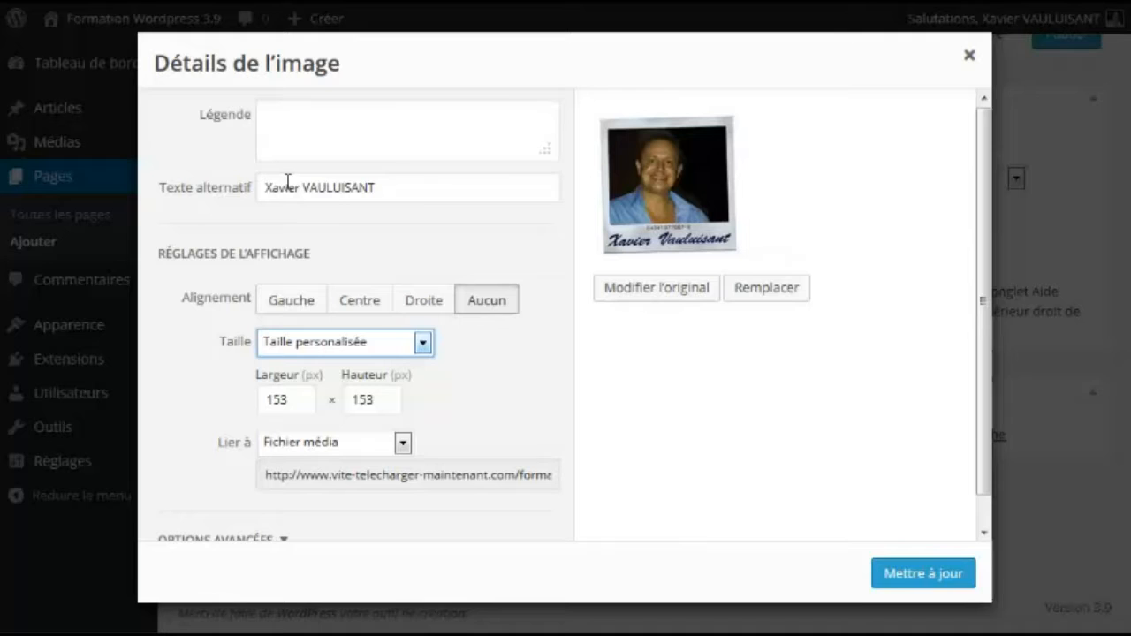
pyautogui.click(919, 575)
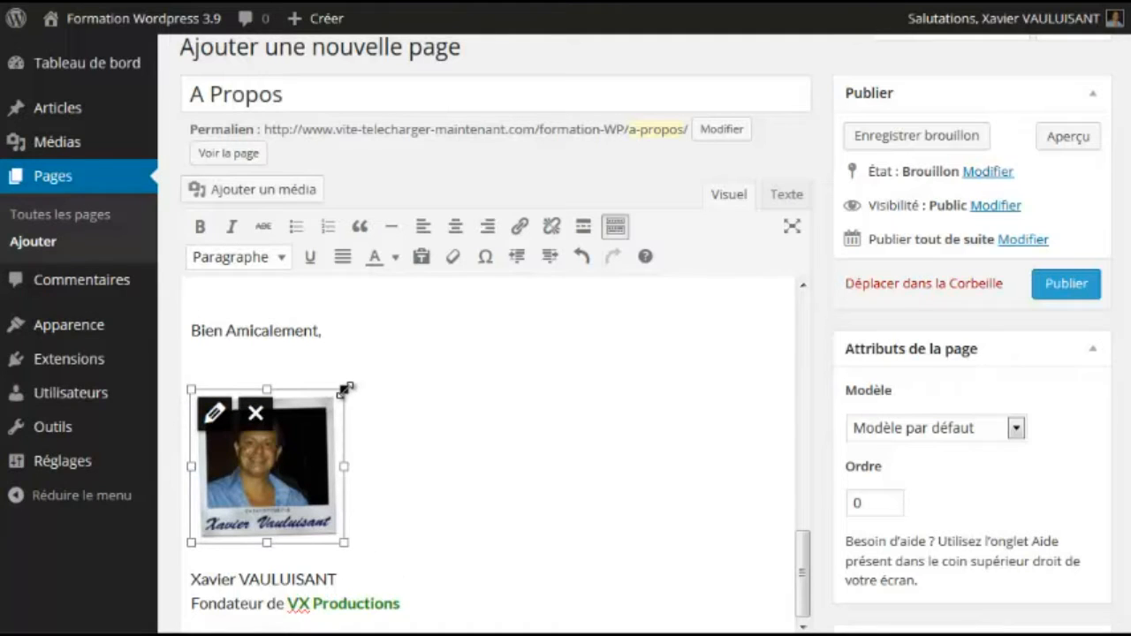
# - Enlarge the portrait slightly in two successive resizes and undo the last one
pyautogui.moveTo(345, 388)
pyautogui.mouseDown()
pyautogui.moveTo(454, 306)
pyautogui.moveTo(351, 389)
pyautogui.mouseUp()
pyautogui.moveTo(349, 468)
pyautogui.mouseDown()
pyautogui.moveTo(520, 469)
pyautogui.moveTo(352, 468)
pyautogui.moveTo(356, 460)
pyautogui.mouseUp()
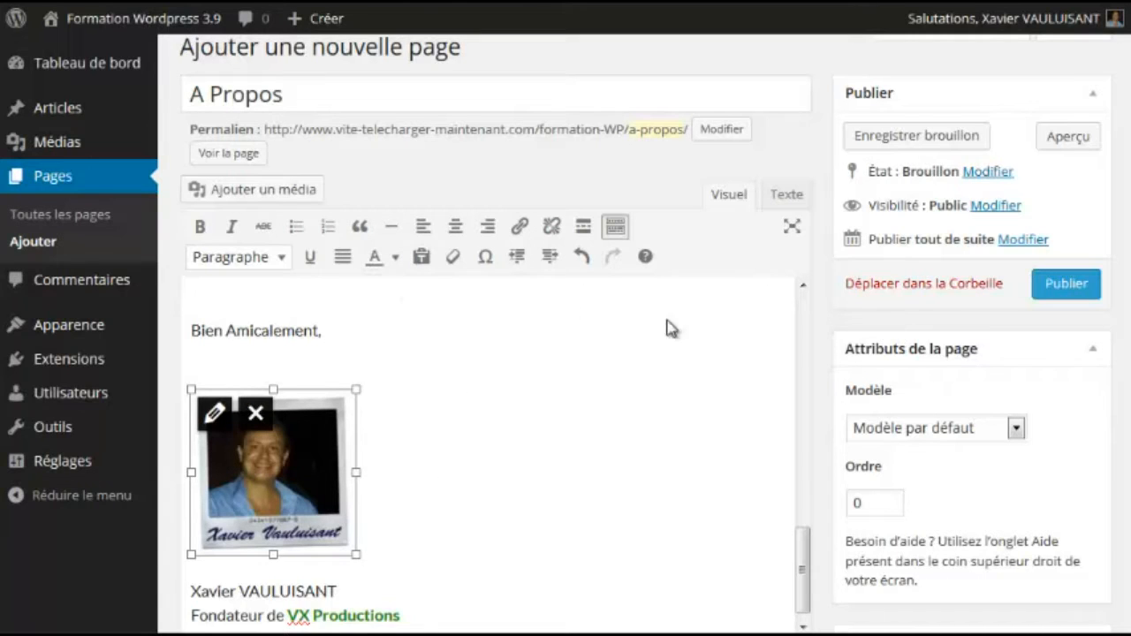
pyautogui.click(580, 257)
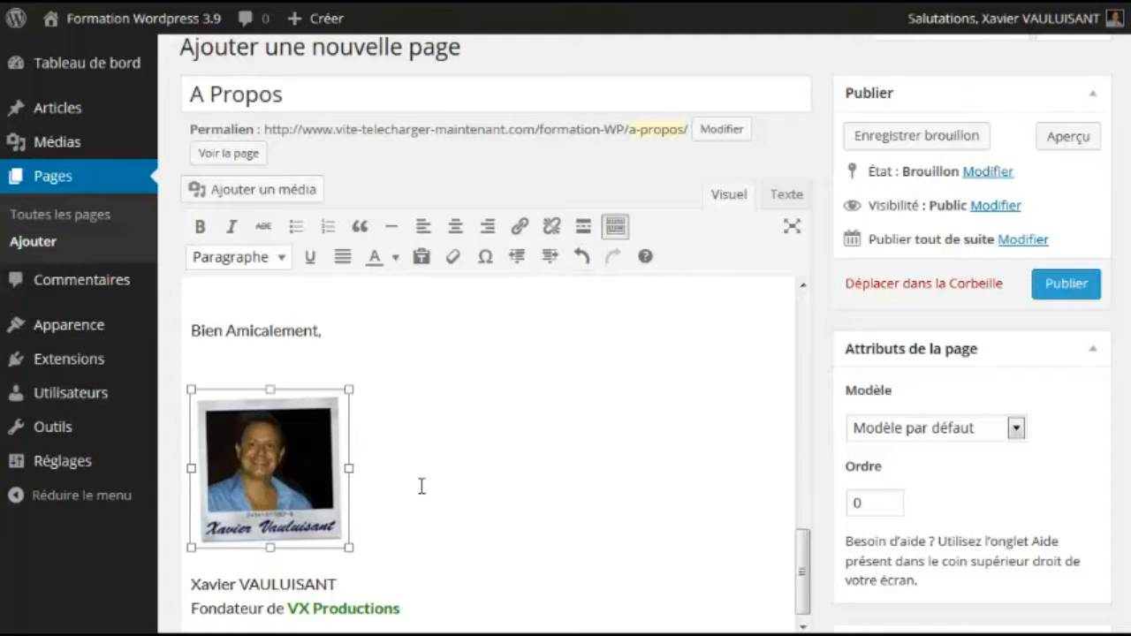
# - Try the page status En attente de relecture, then set it back to Brouillon and confirm
pyautogui.scroll(7, 421, 486)
pyautogui.scroll(-5, 437, 385)
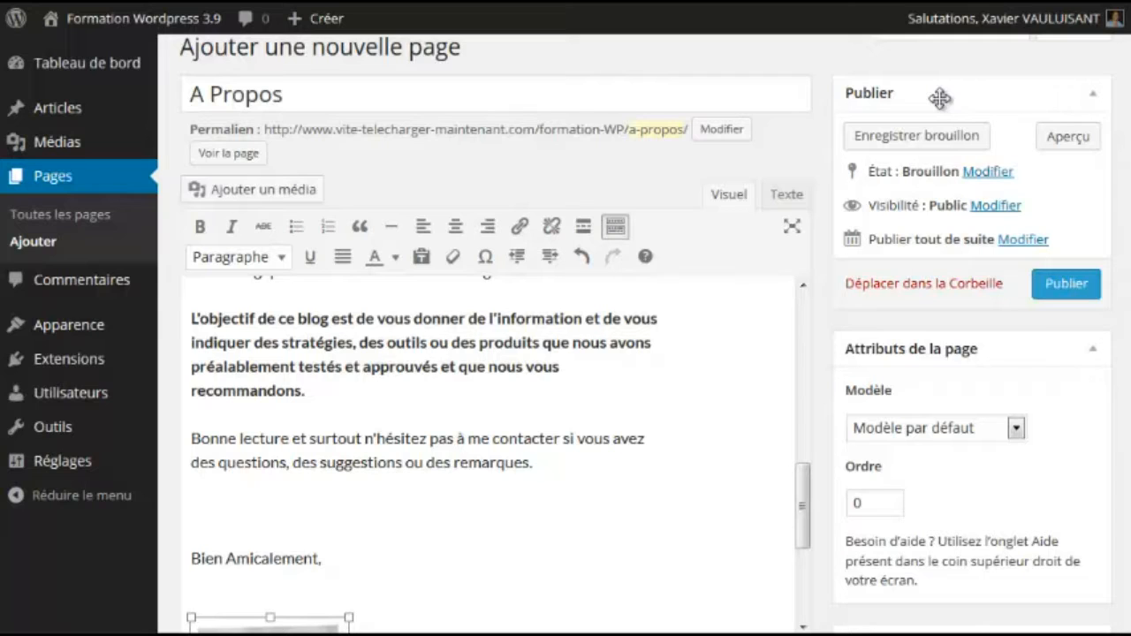
pyautogui.click(989, 180)
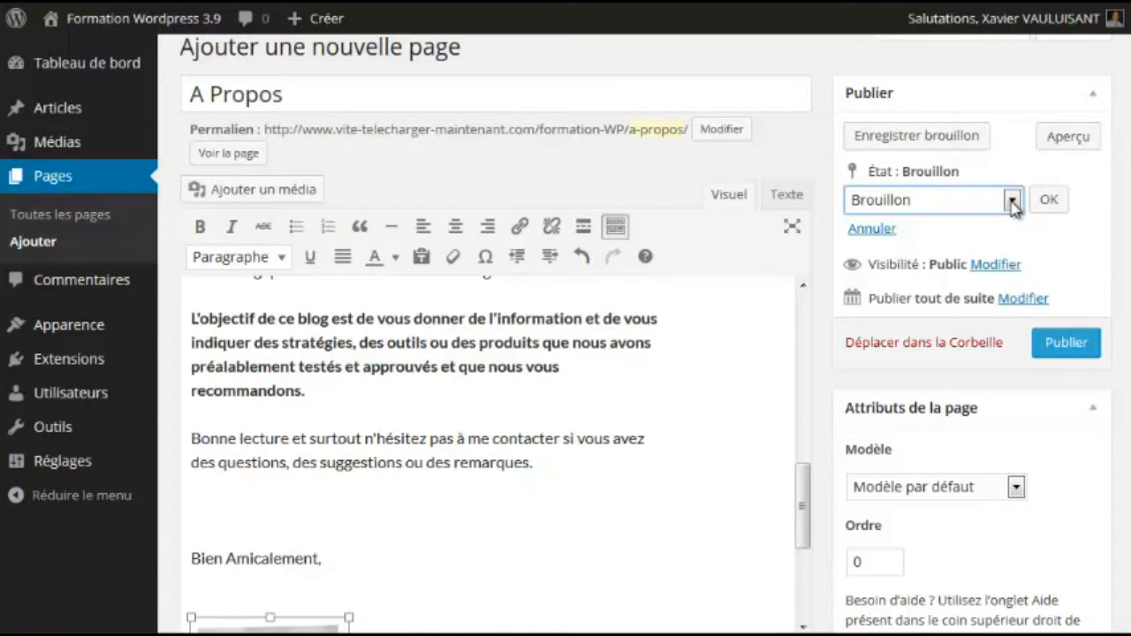
pyautogui.click(1012, 204)
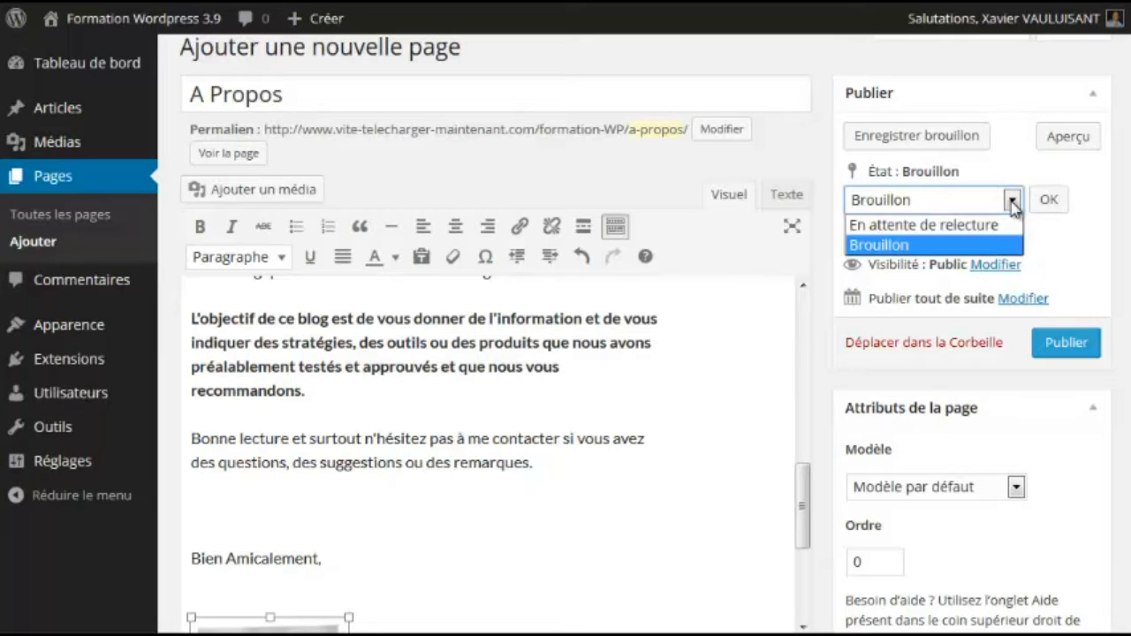
pyautogui.click(930, 228)
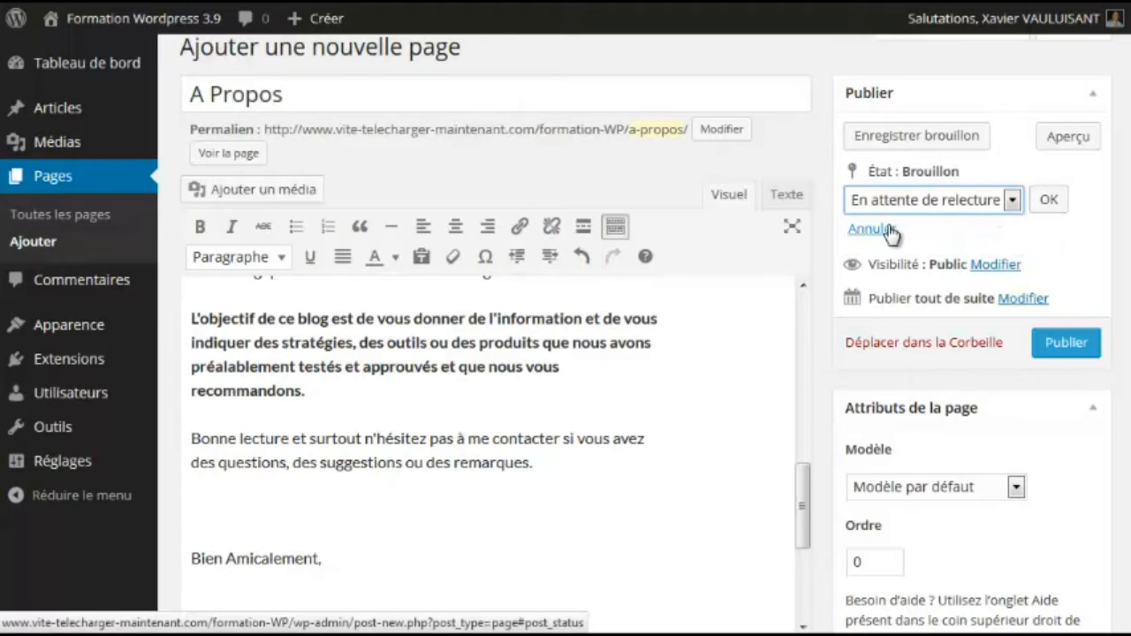
pyautogui.click(1023, 201)
pyautogui.click(938, 244)
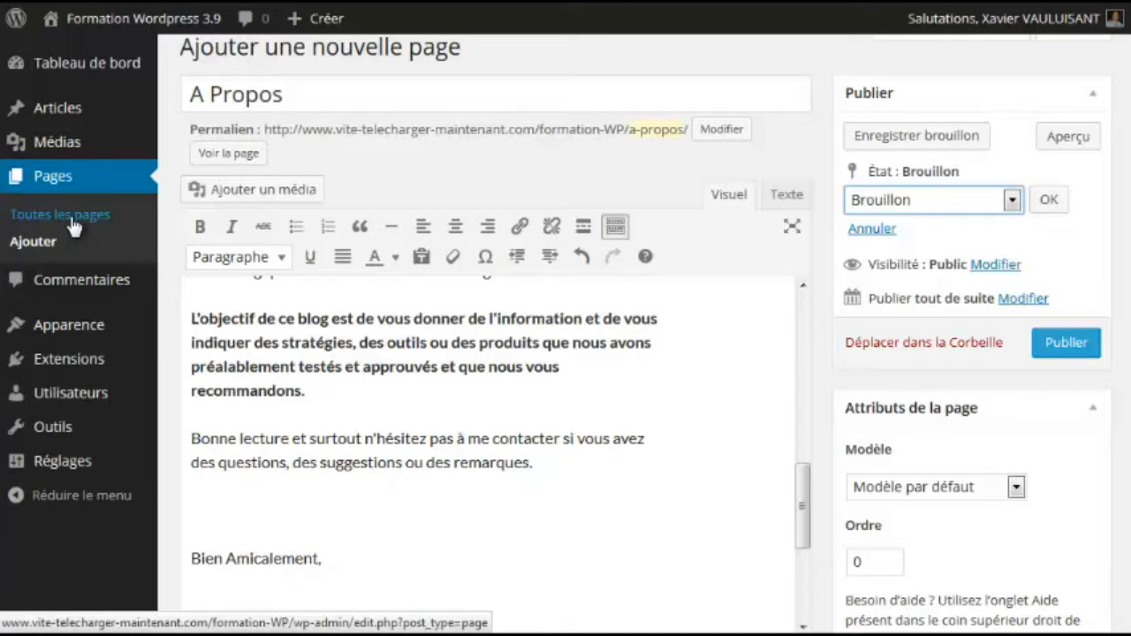
pyautogui.click(1048, 202)
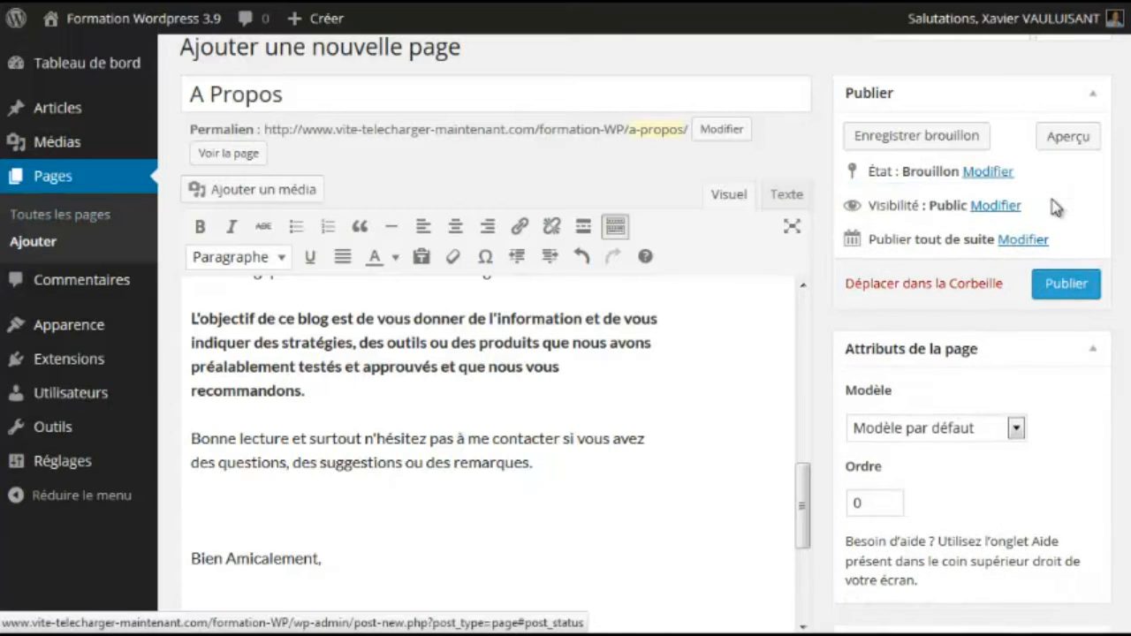
# - Try the visibility options Protégé par mot de passe and Privé, then set the page back to Public and confirm
pyautogui.click(995, 207)
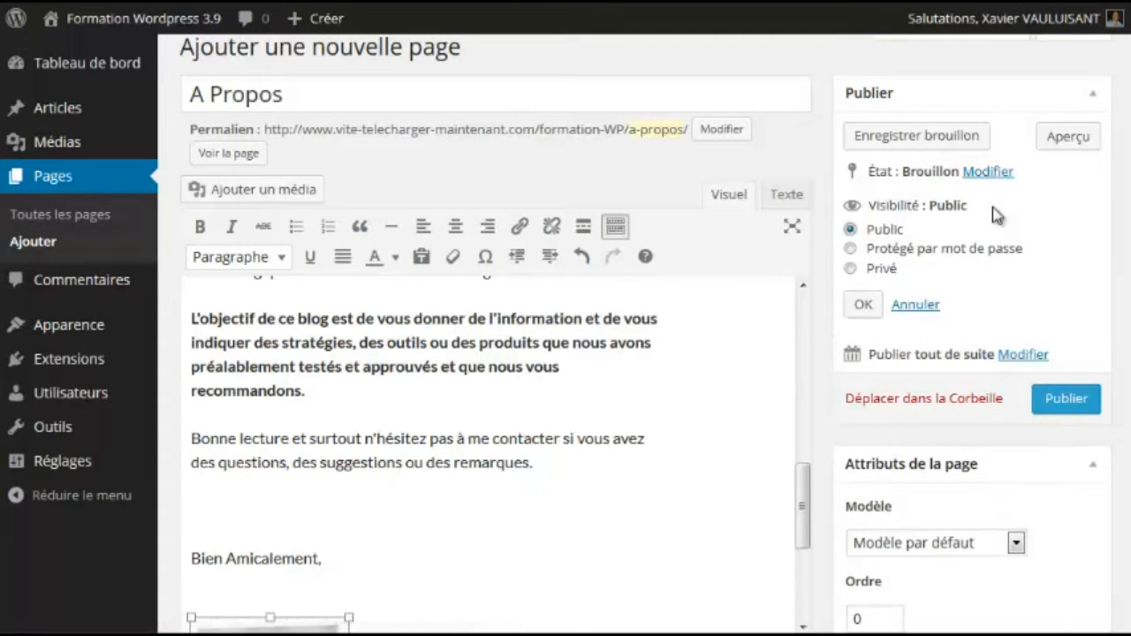
pyautogui.click(849, 249)
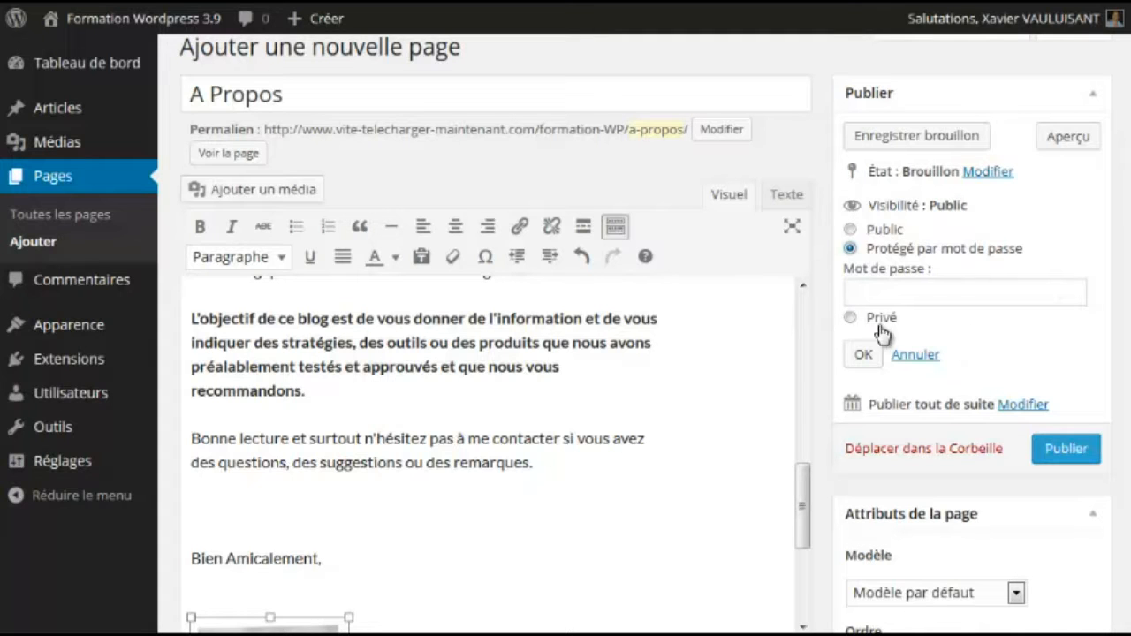
pyautogui.click(850, 317)
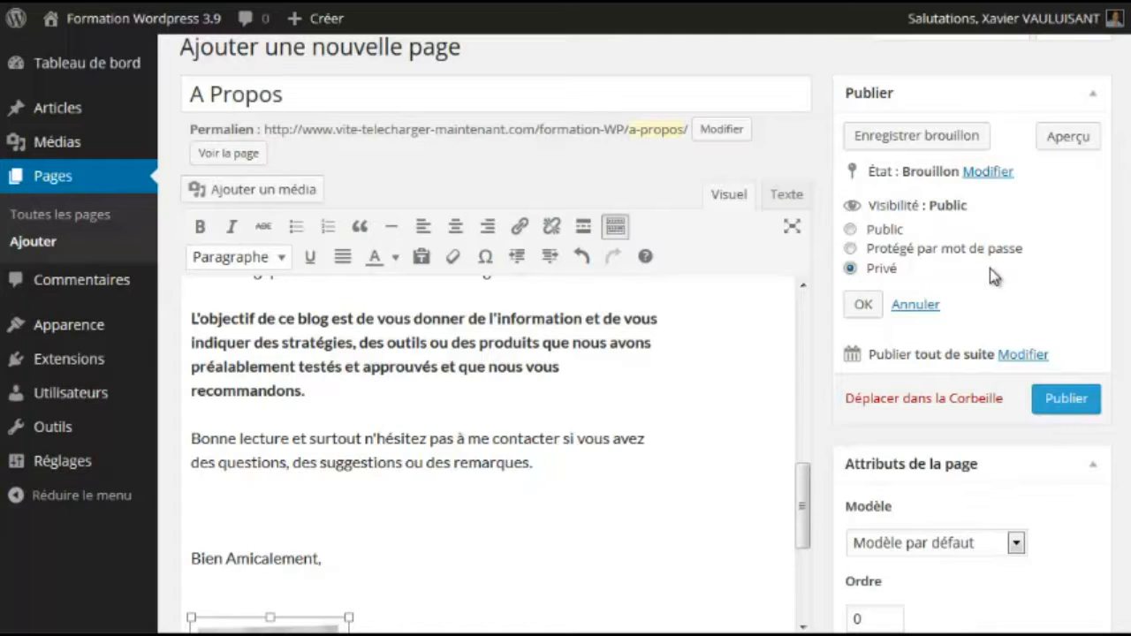
pyautogui.click(850, 229)
pyautogui.click(862, 306)
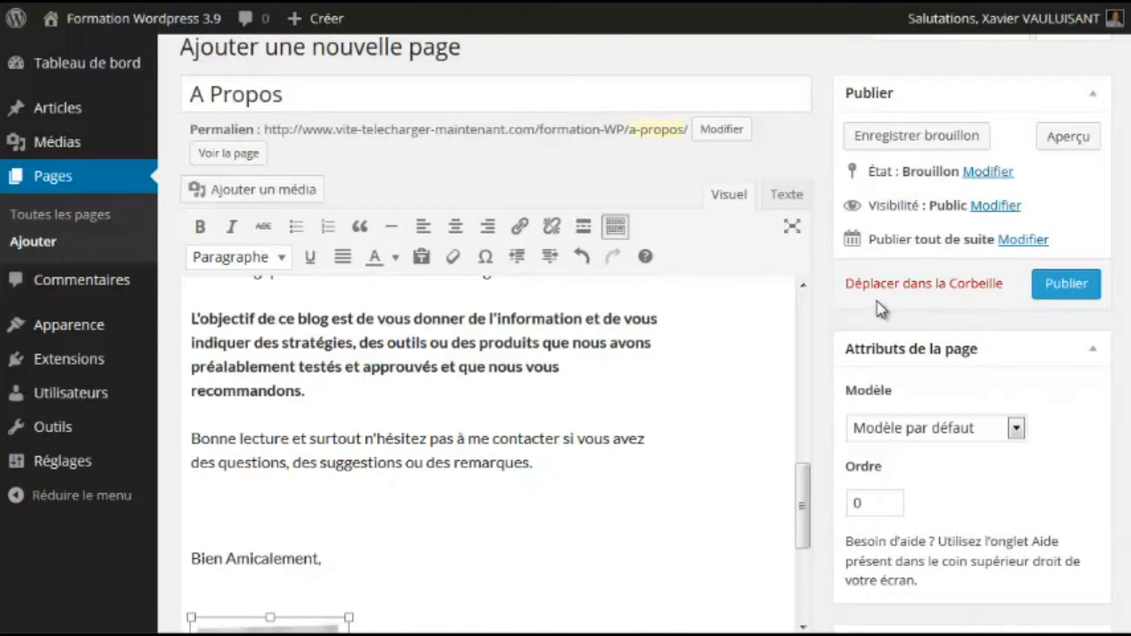
# - Review the publication date fields and the available page templates, keeping immediate publishing and Modèle par défaut
pyautogui.click(1021, 243)
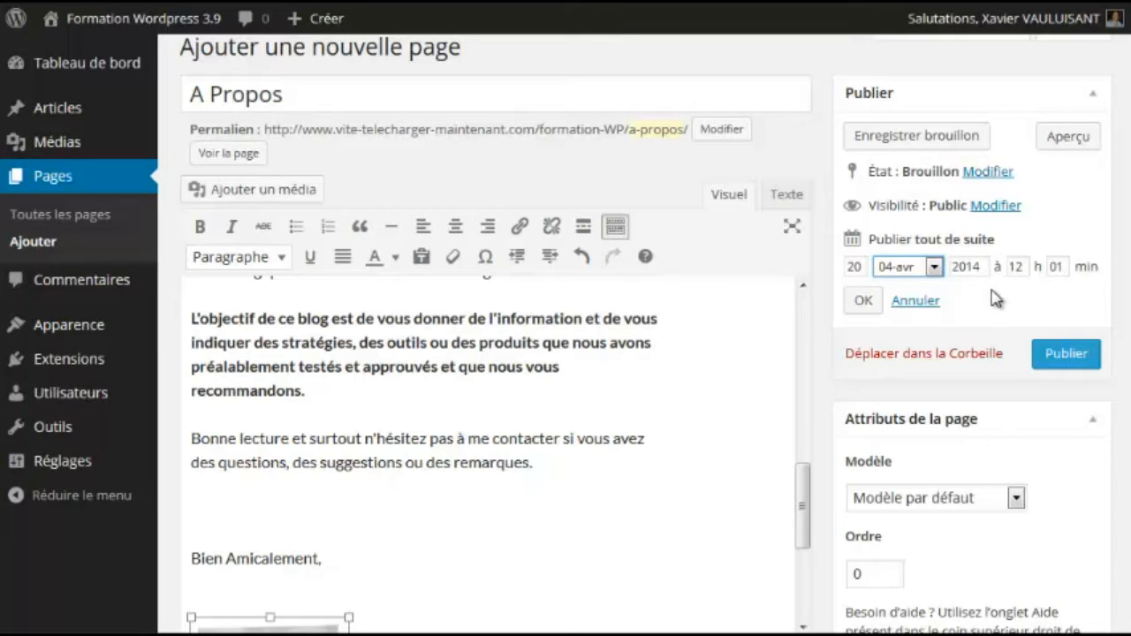
pyautogui.click(863, 302)
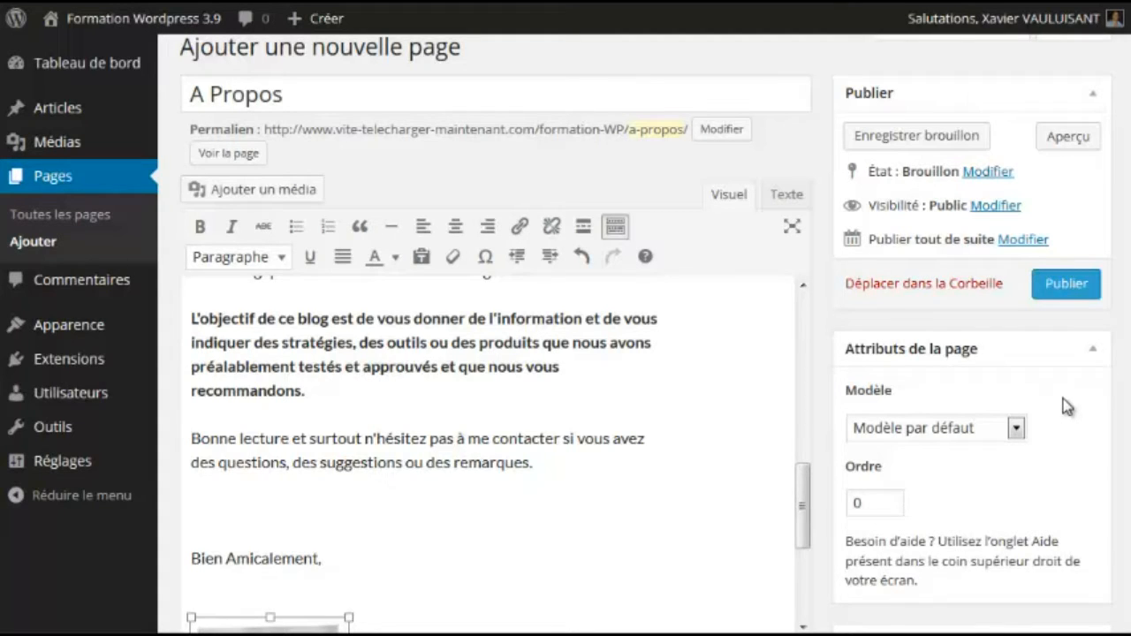
pyautogui.click(1016, 429)
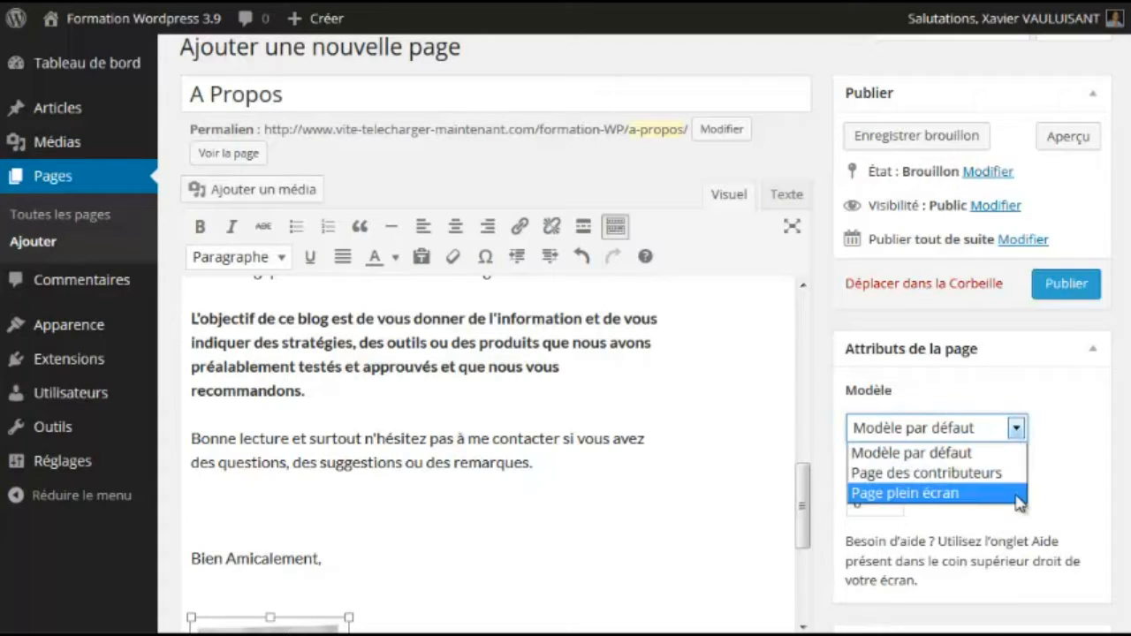
pyautogui.click(1074, 437)
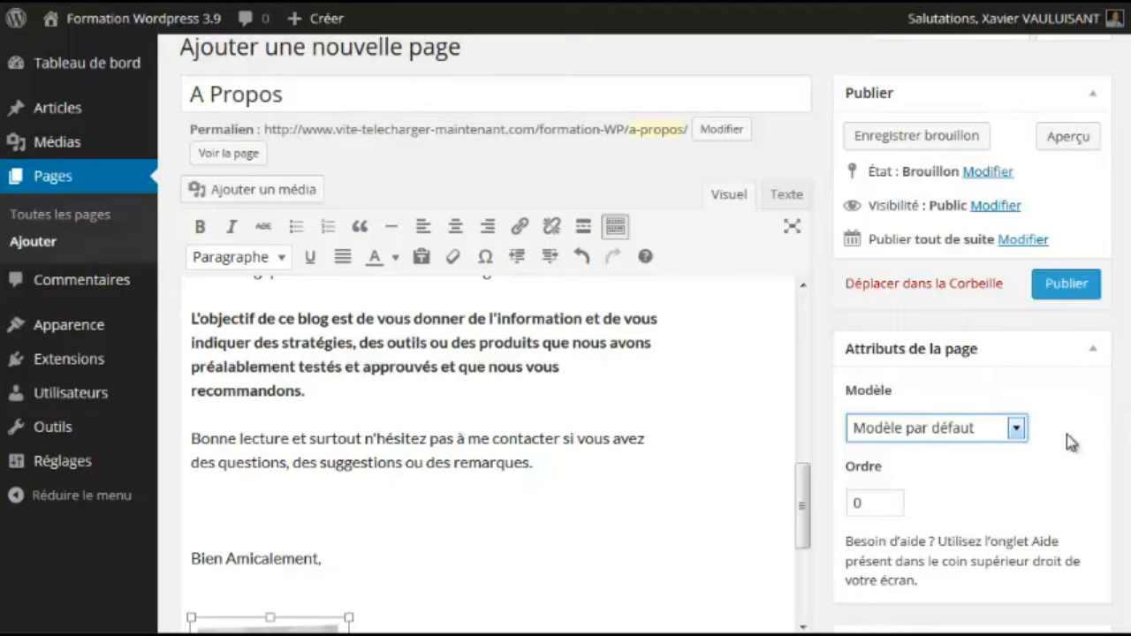
pyautogui.click(1020, 430)
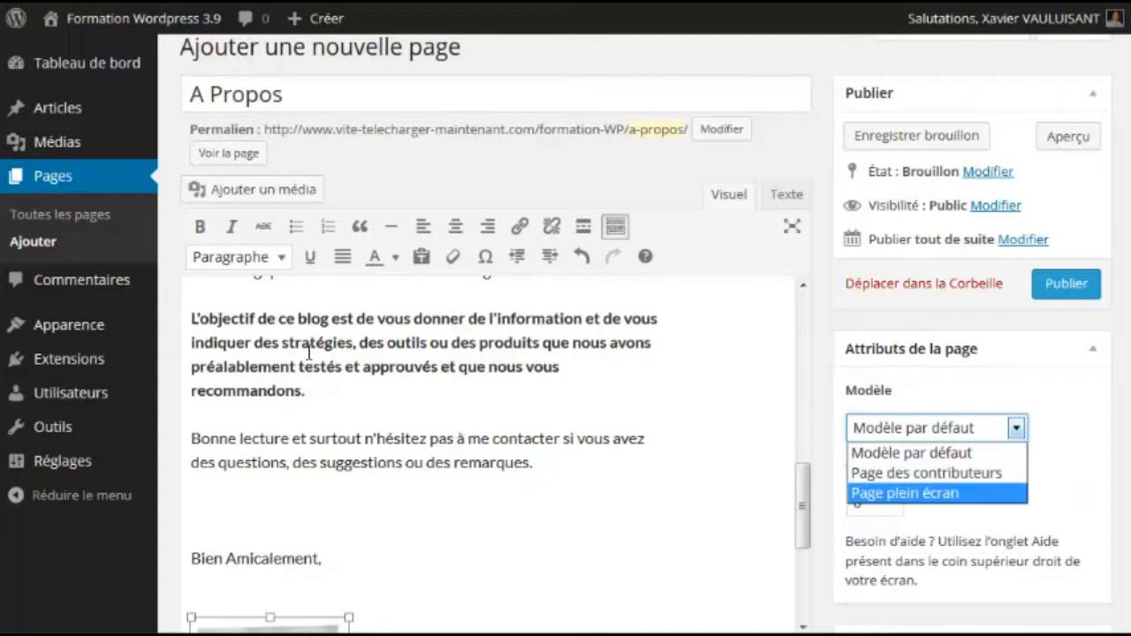
pyautogui.click(1067, 470)
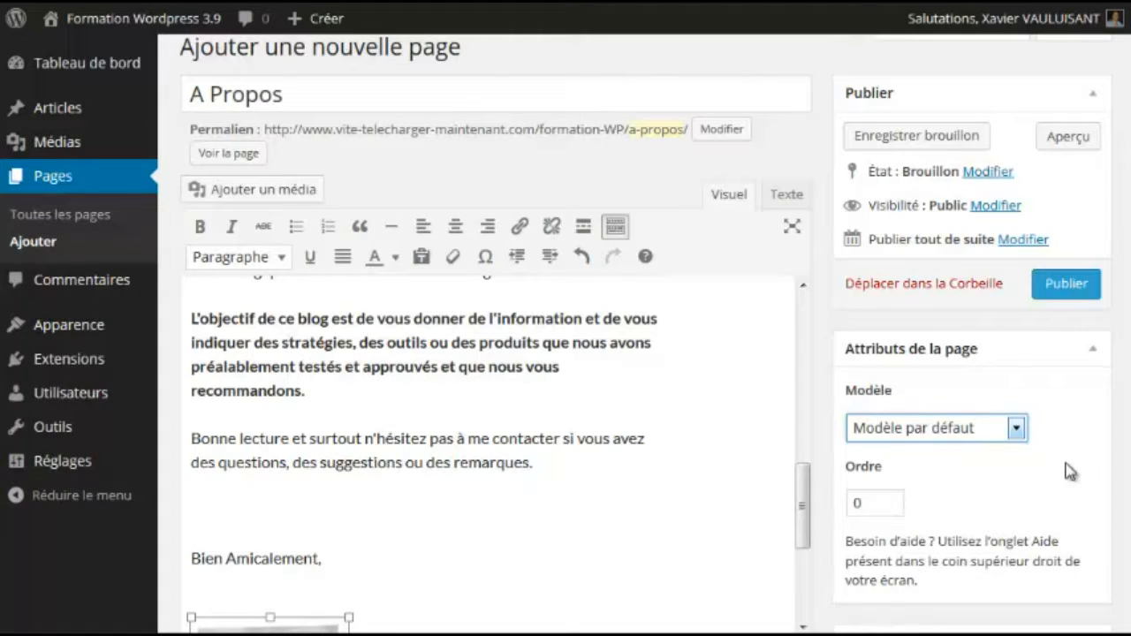
# - Examine the page's Ordre field and the Image à la Une option without changing them
pyautogui.click(873, 500)
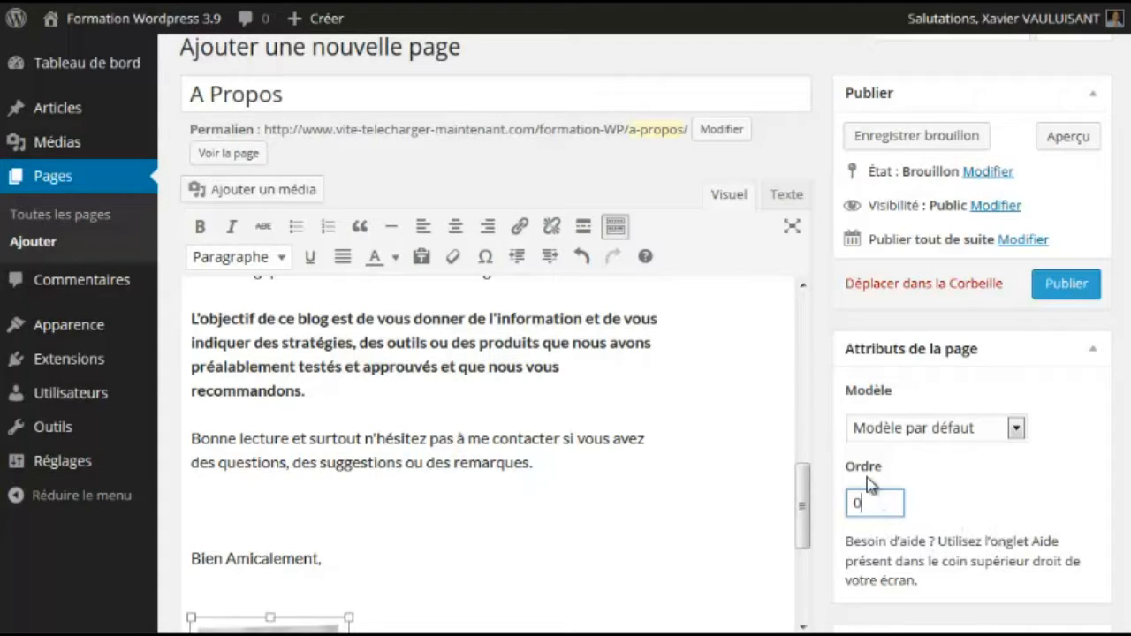
pyautogui.scroll(-1, 1025, 481)
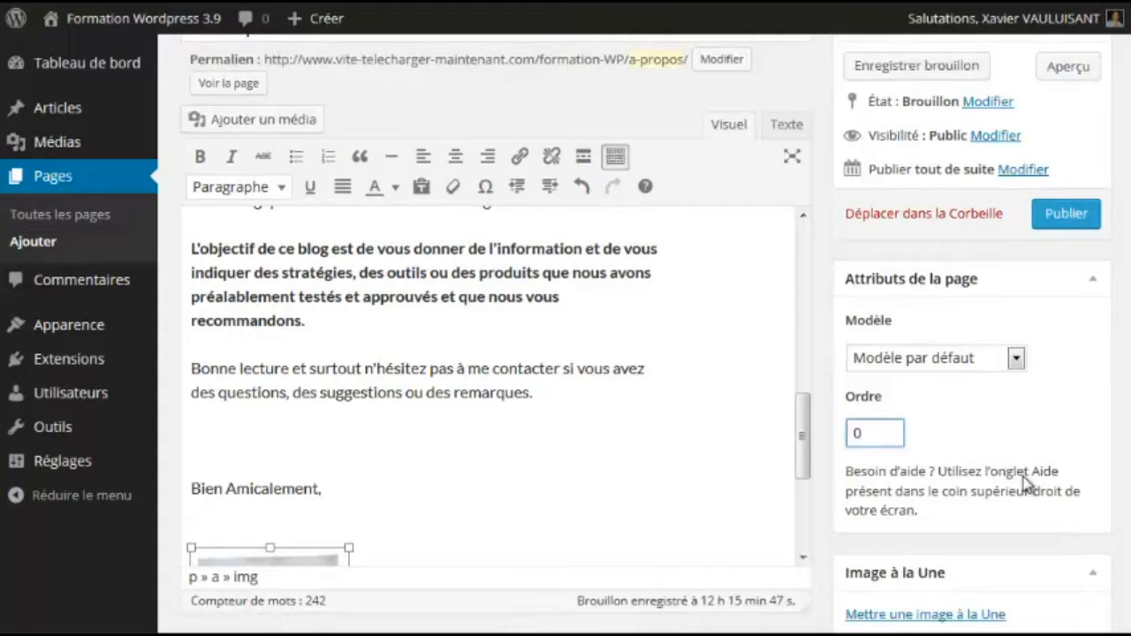
pyautogui.scroll(-2, 1025, 481)
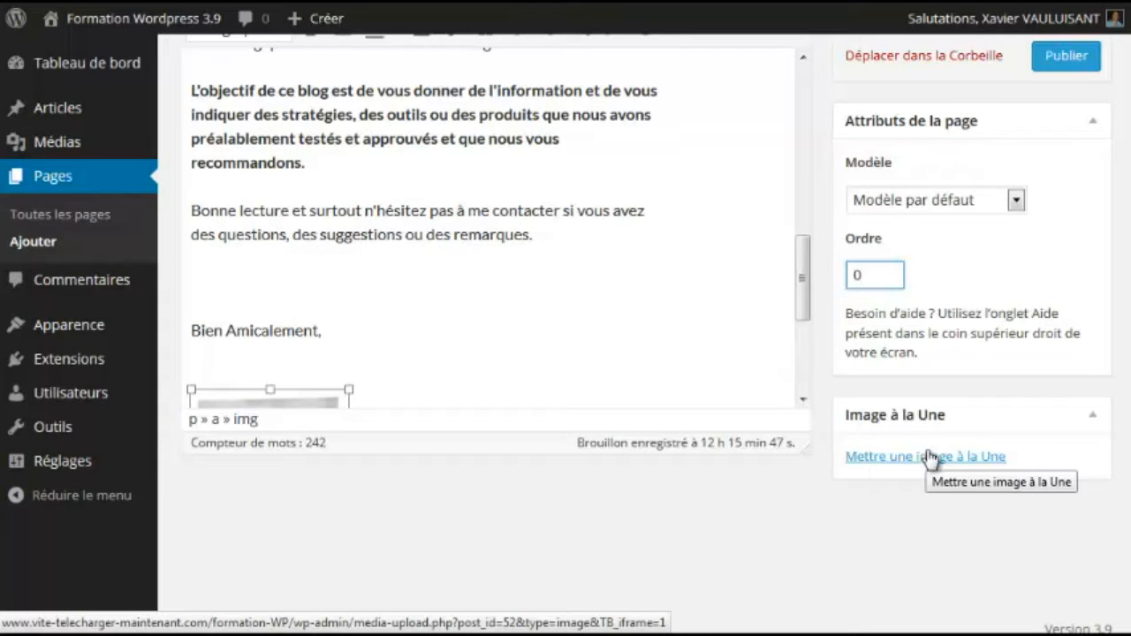
pyautogui.scroll(3, 972, 525)
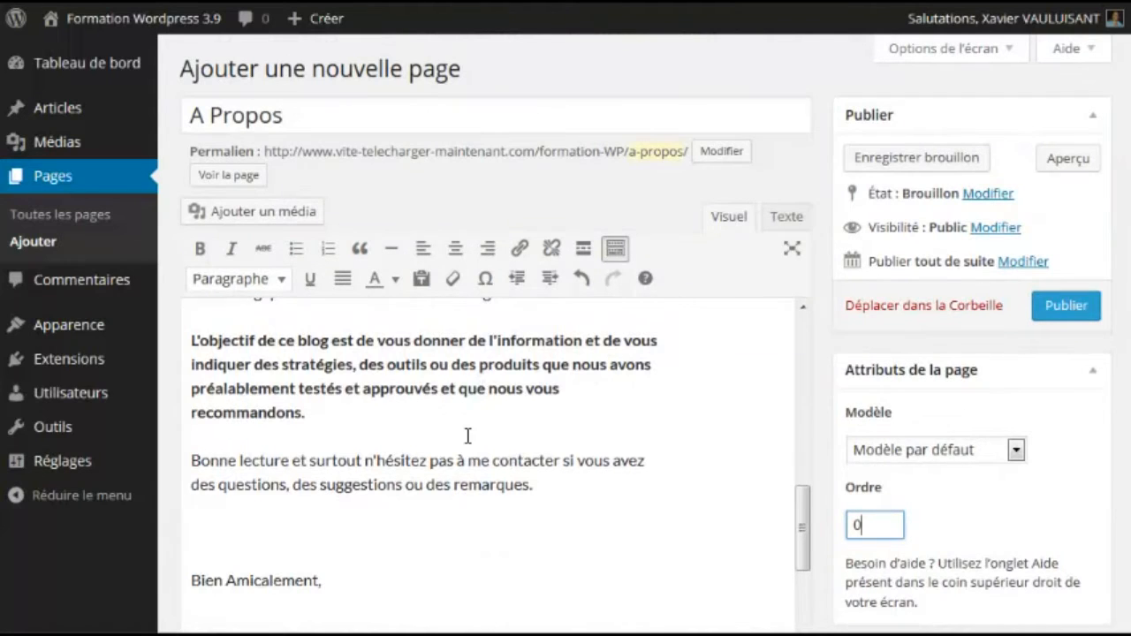
# - Check the signature and portrait at the end of the text and publish the A Propos page
pyautogui.scroll(-3, 467, 436)
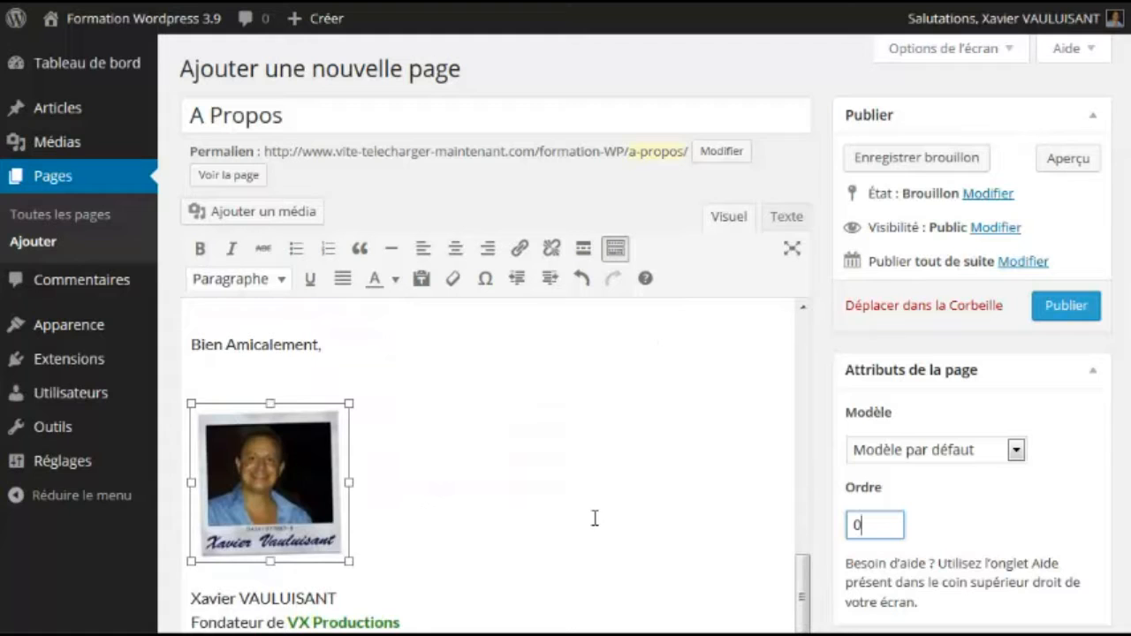
pyautogui.scroll(4, 575, 521)
pyautogui.click(1066, 305)
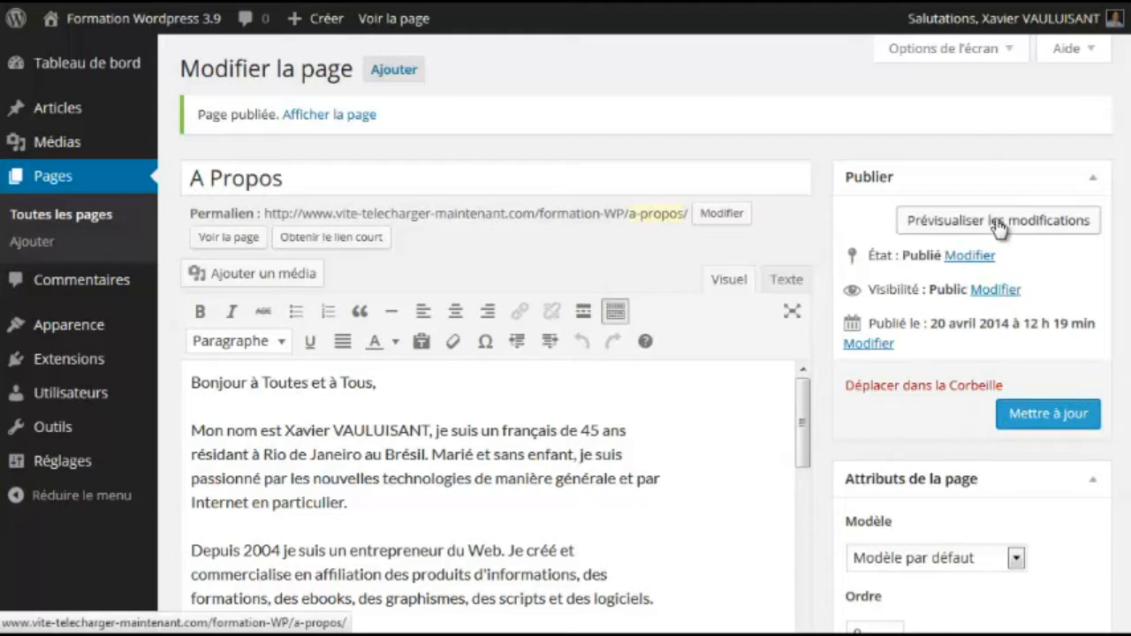
# - Try displaying the Champs personnalisés box and hide it again, toggle the Auteur option, and close the screen options
pyautogui.click(1010, 51)
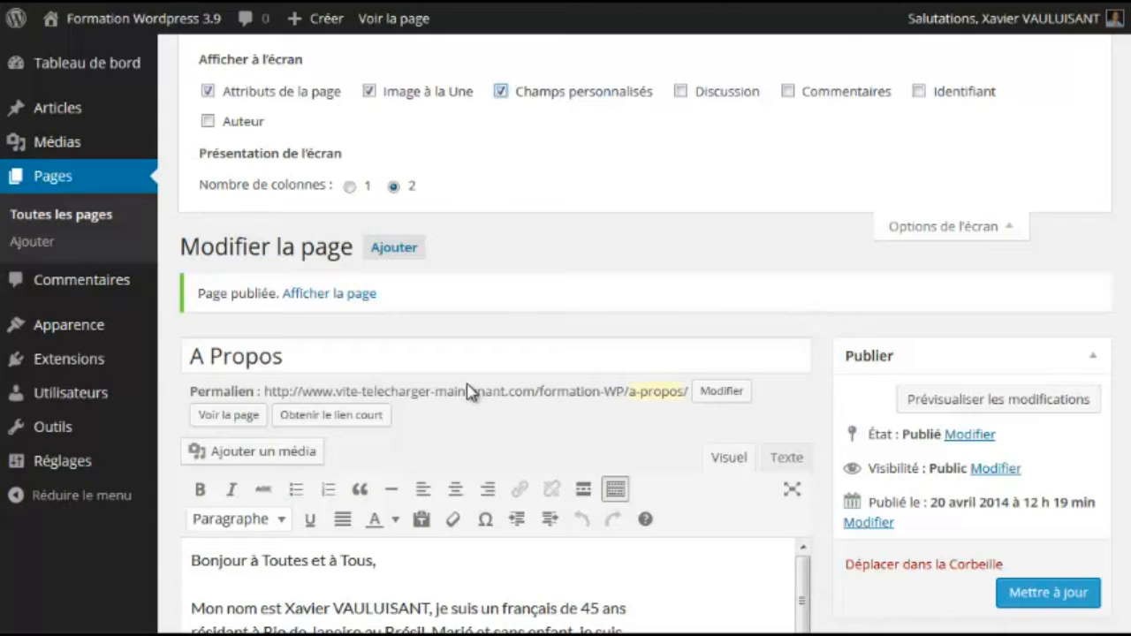
pyautogui.scroll(-7, 467, 391)
pyautogui.scroll(-1, 460, 501)
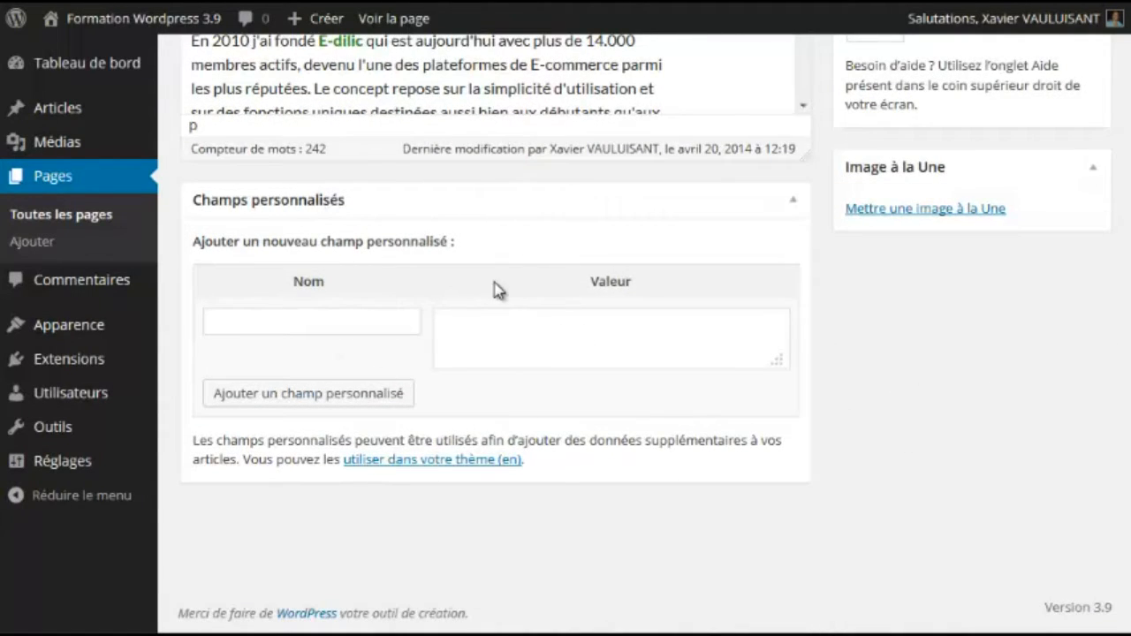
pyautogui.scroll(10, 530, 346)
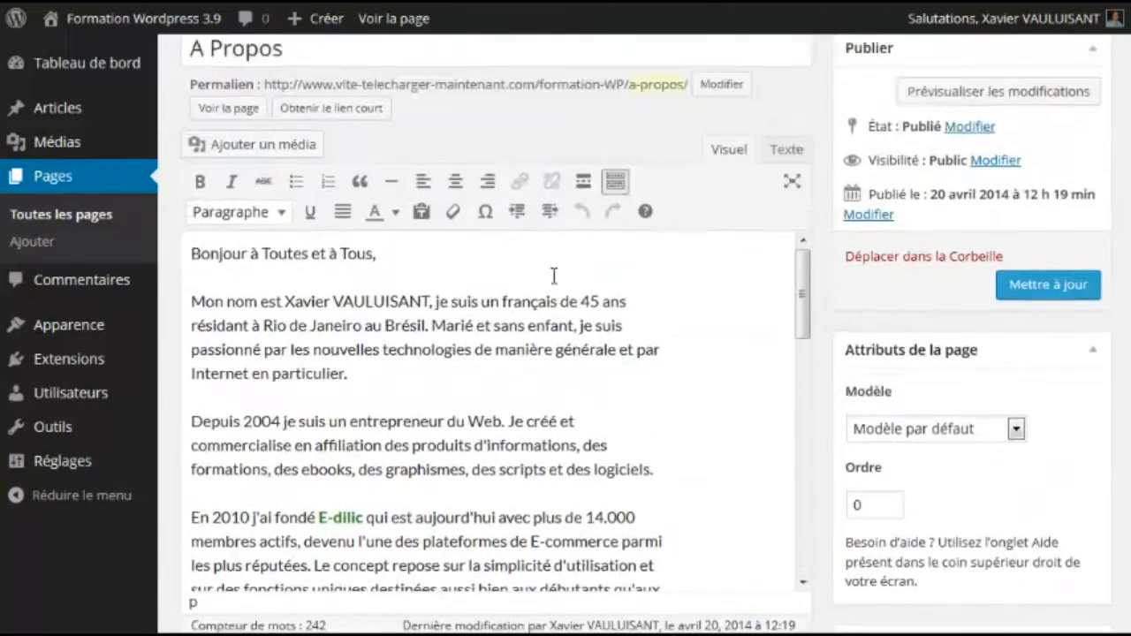
pyautogui.click(501, 93)
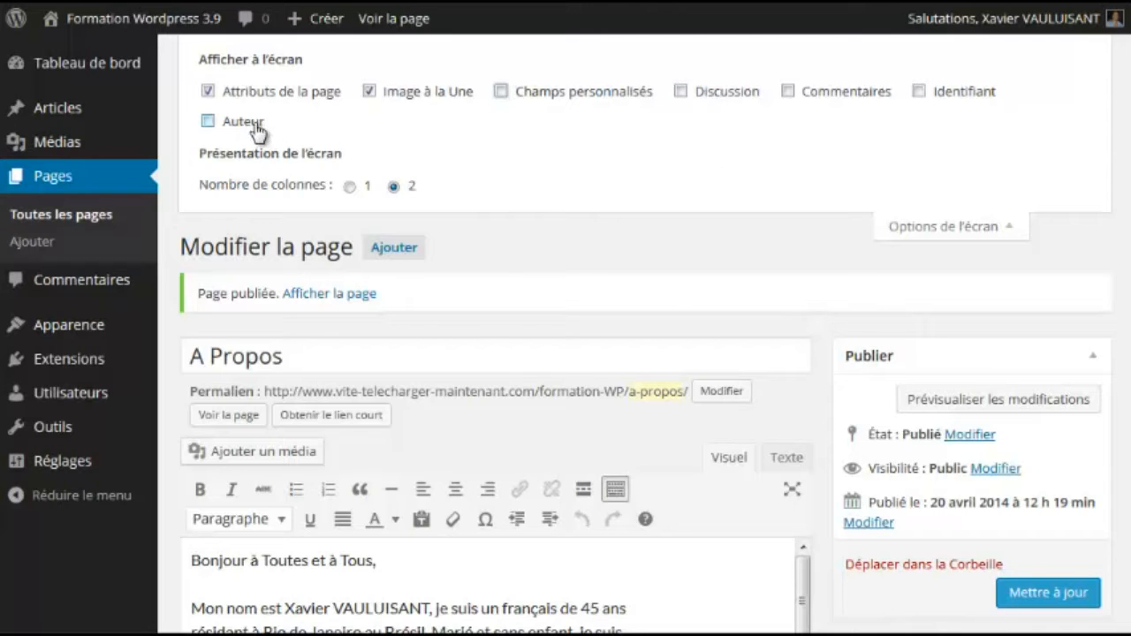
pyautogui.click(208, 121)
pyautogui.click(1012, 231)
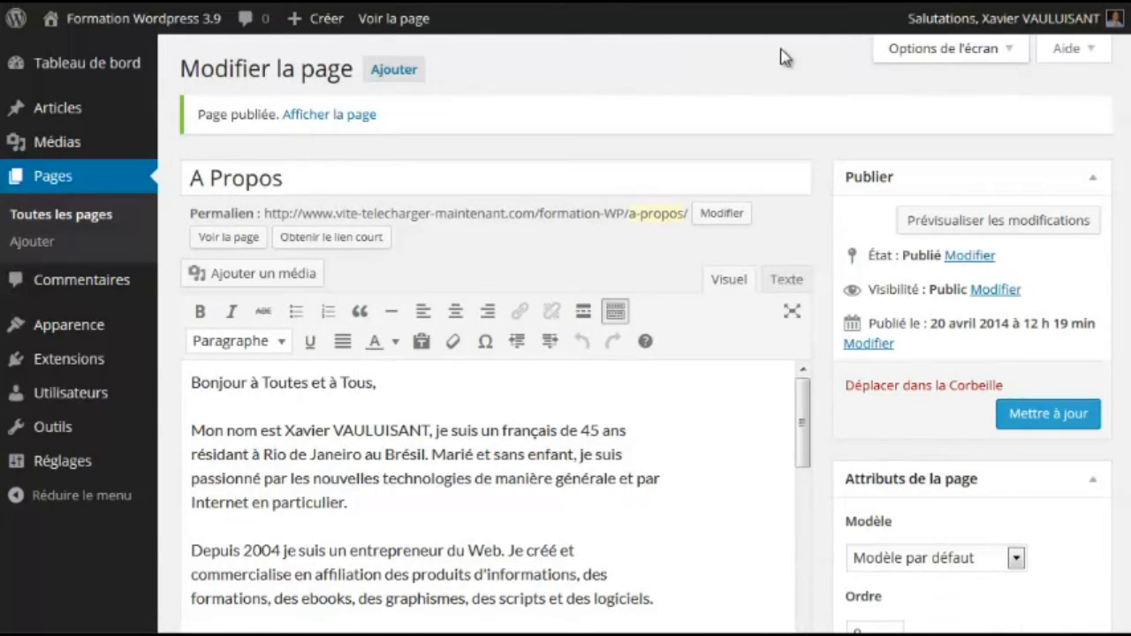
# - Consult the contextual help about pages and close it
pyautogui.click(1094, 56)
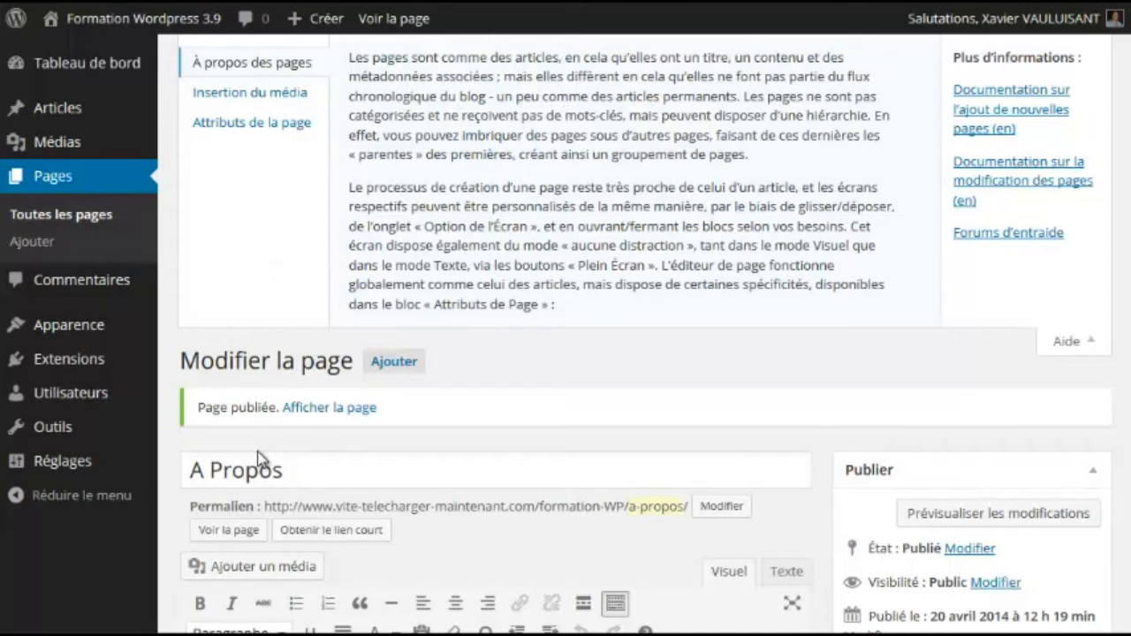
pyautogui.click(1088, 345)
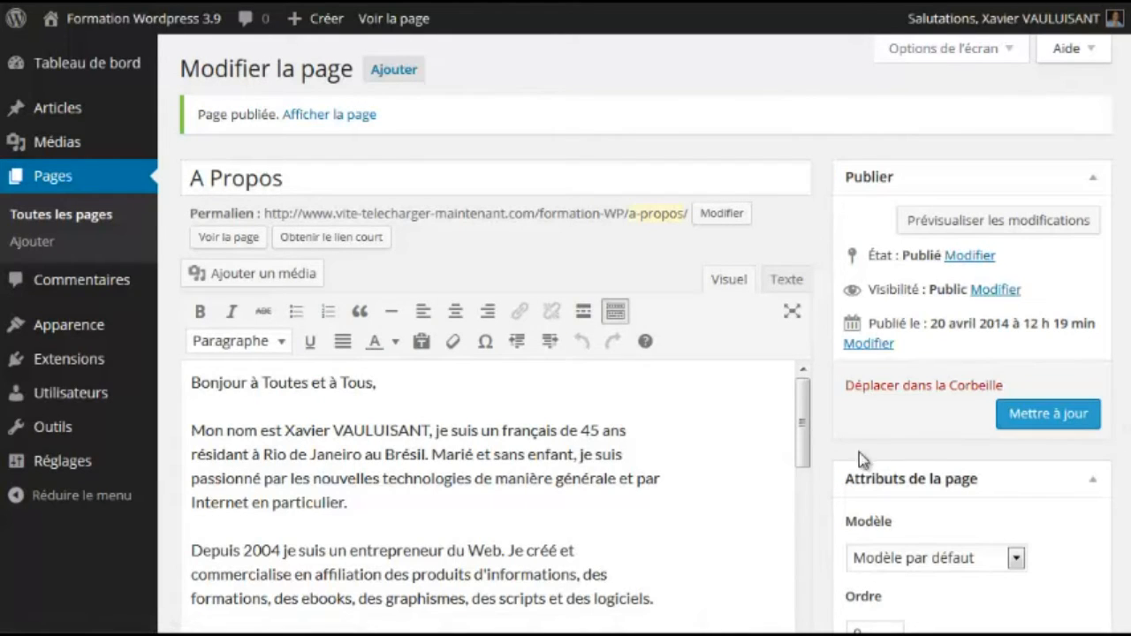
# - Open the published A Propos page in a new tab and switch to it
pyautogui.rightClick(311, 122)
pyautogui.click(380, 135)
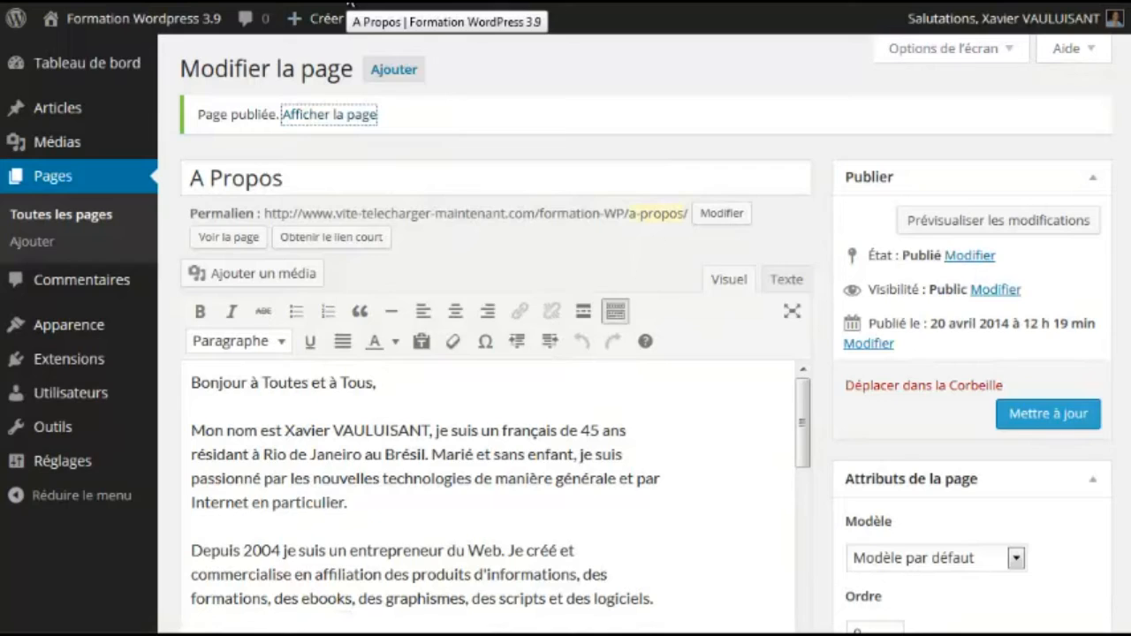
pyautogui.click(350, 5)
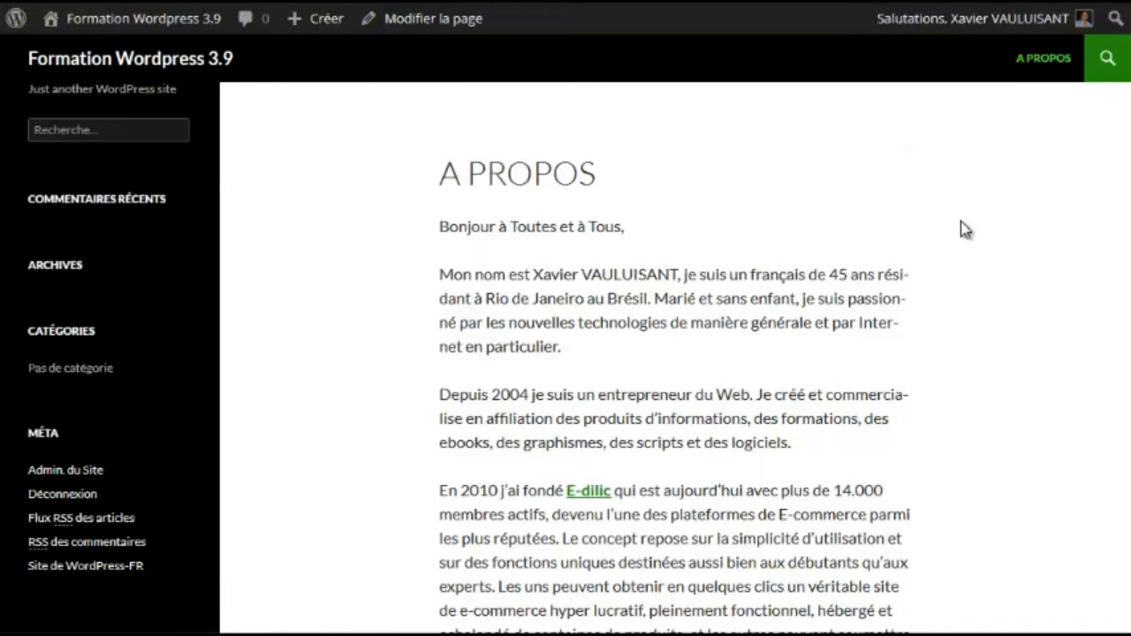
# - Examine the published page's text, E-dilic and VX Productions links, bold paragraph, portrait and comment form
pyautogui.scroll(-3, 663, 326)
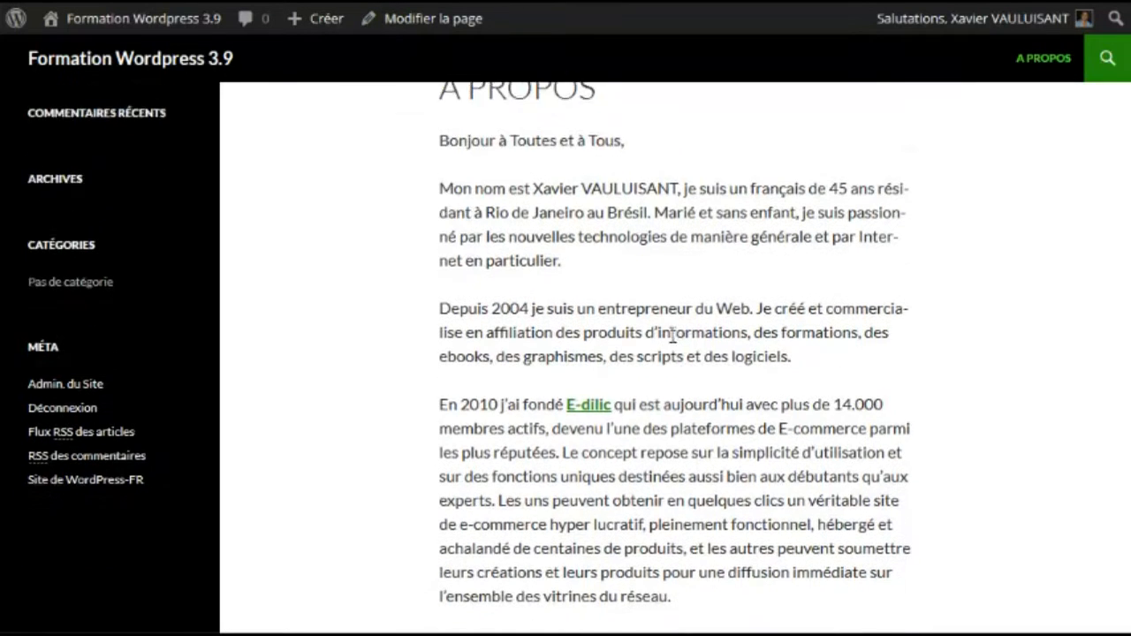
pyautogui.click(590, 383)
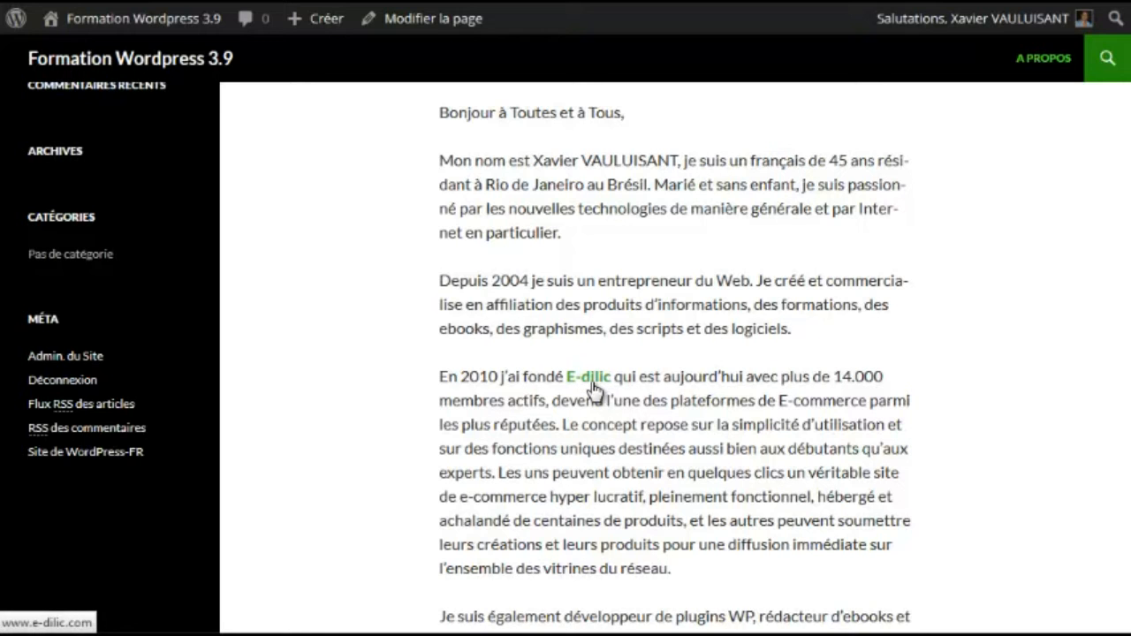
pyautogui.scroll(-4, 593, 389)
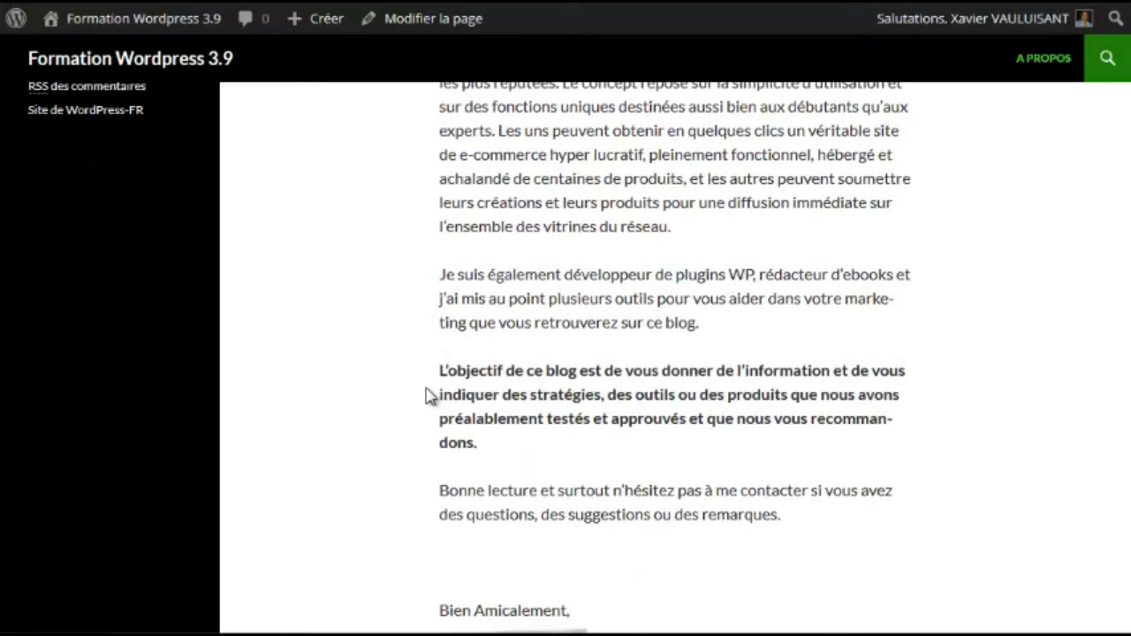
pyautogui.moveTo(439, 378); pyautogui.dragTo(536, 458)
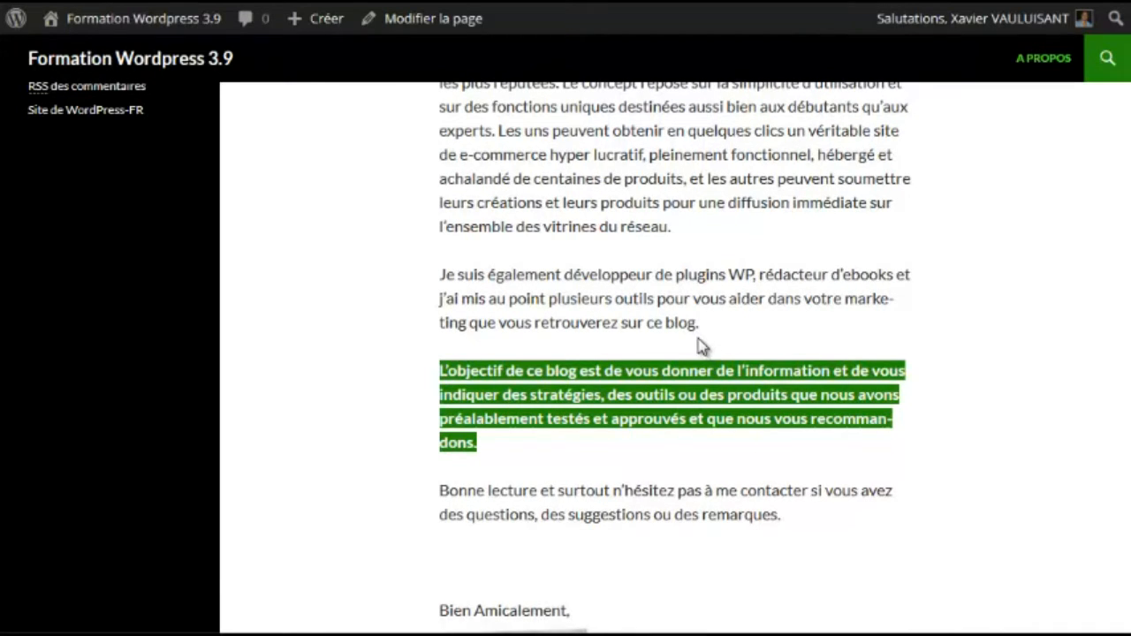
pyautogui.scroll(-4, 702, 345)
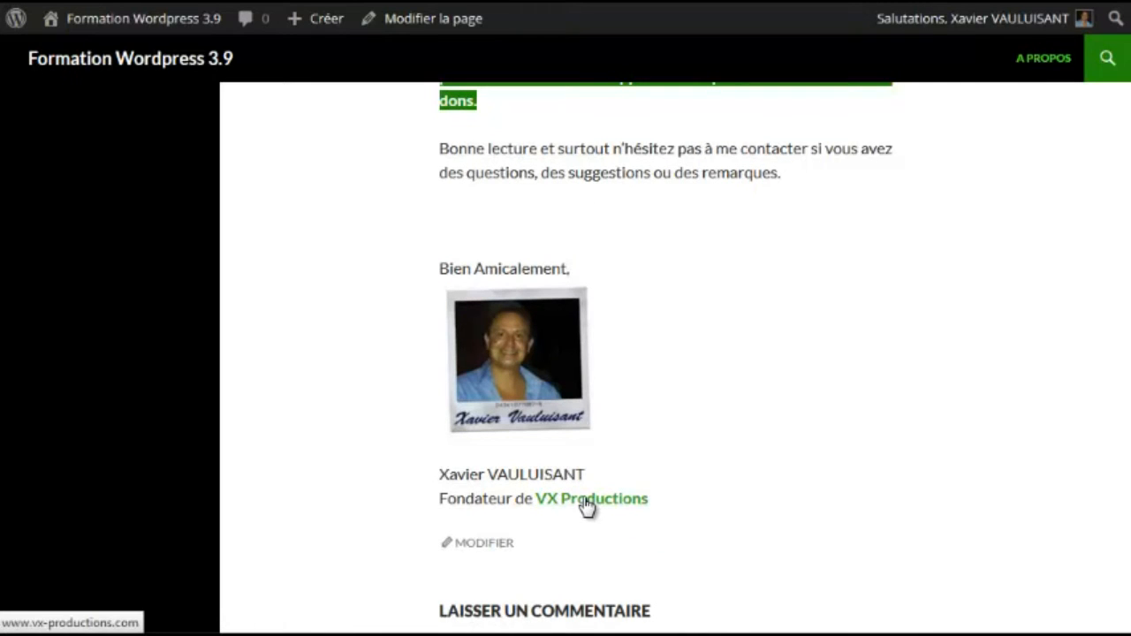
pyautogui.scroll(-5, 861, 358)
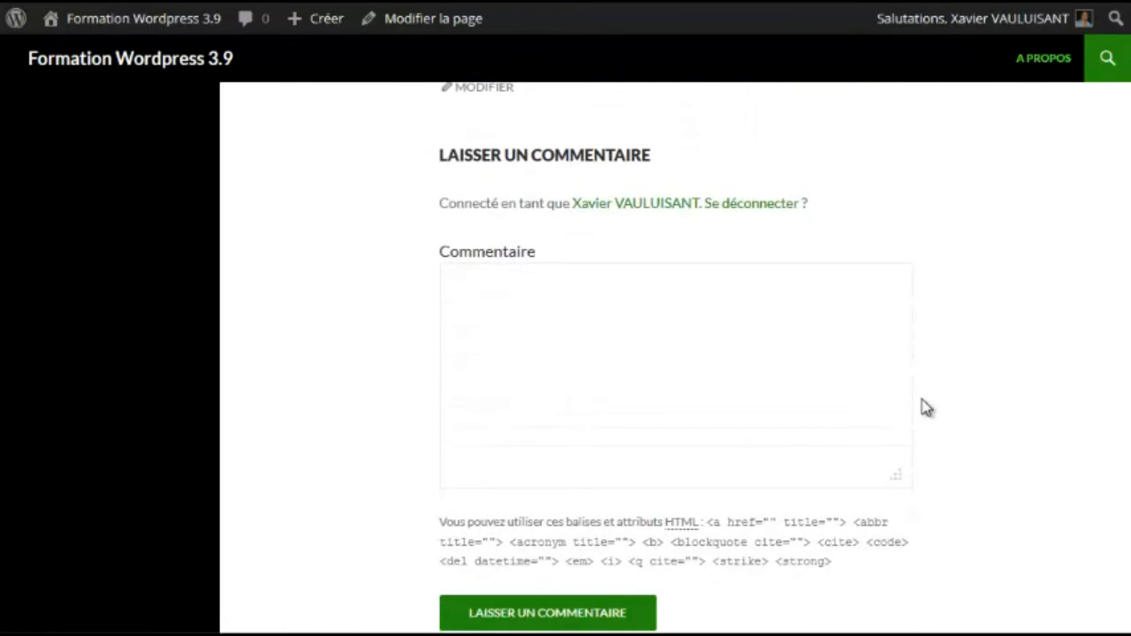
pyautogui.scroll(4, 978, 420)
pyautogui.scroll(6, 978, 418)
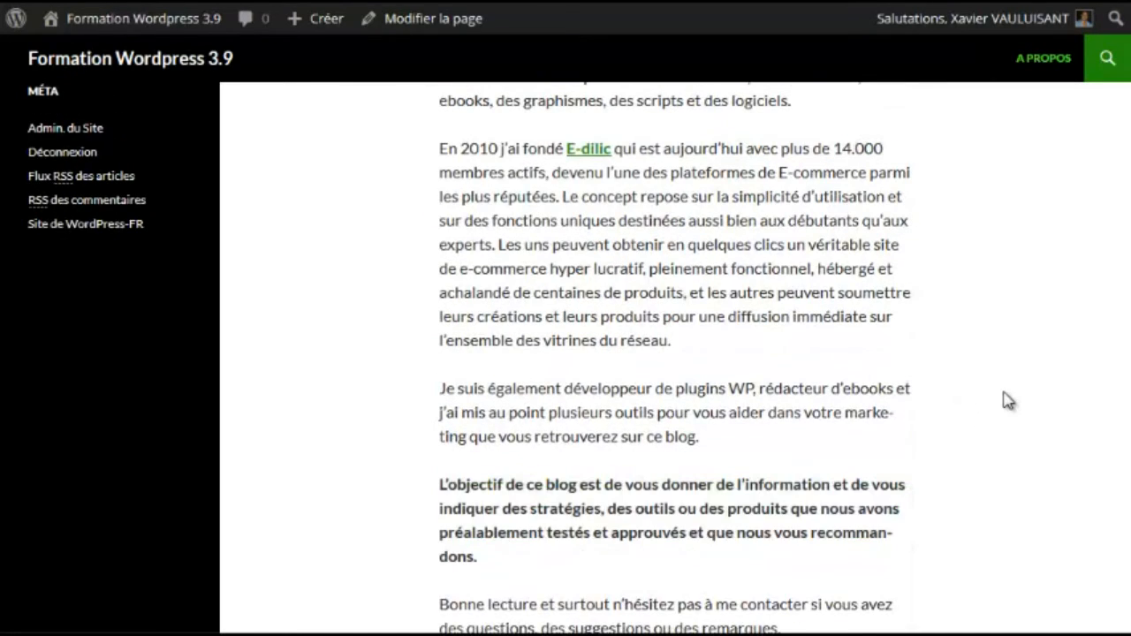